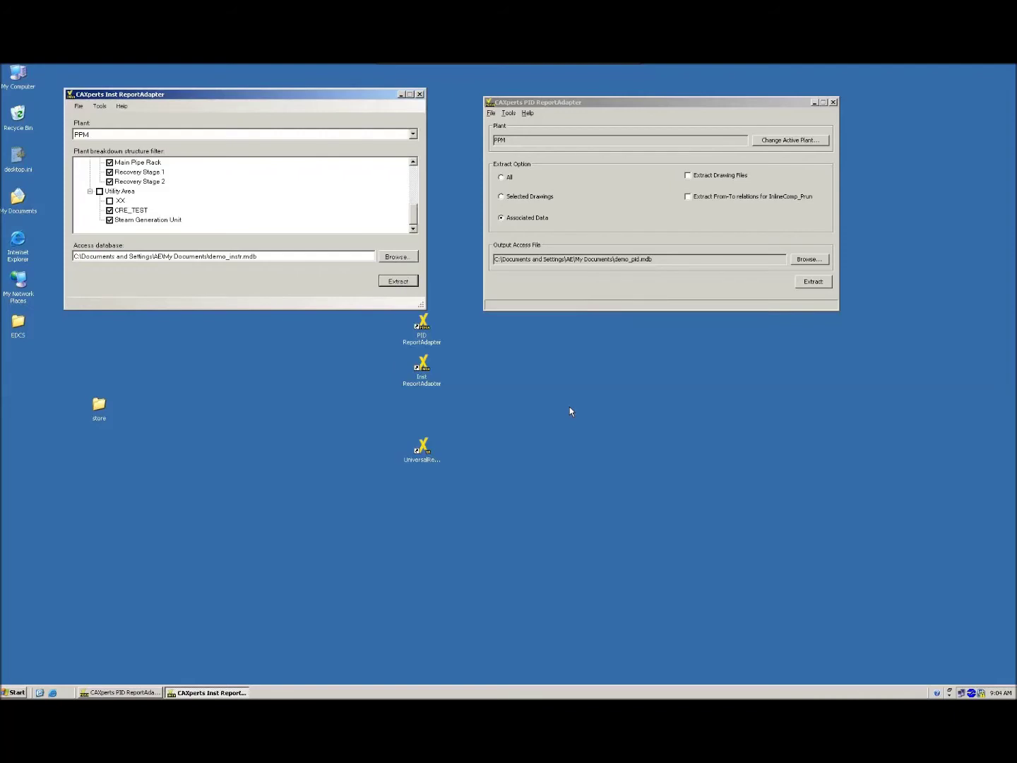
- Examine the plant structures offered as the active plant for the PID extraction, and leave the list without changing the plant
left_click(671, 105)
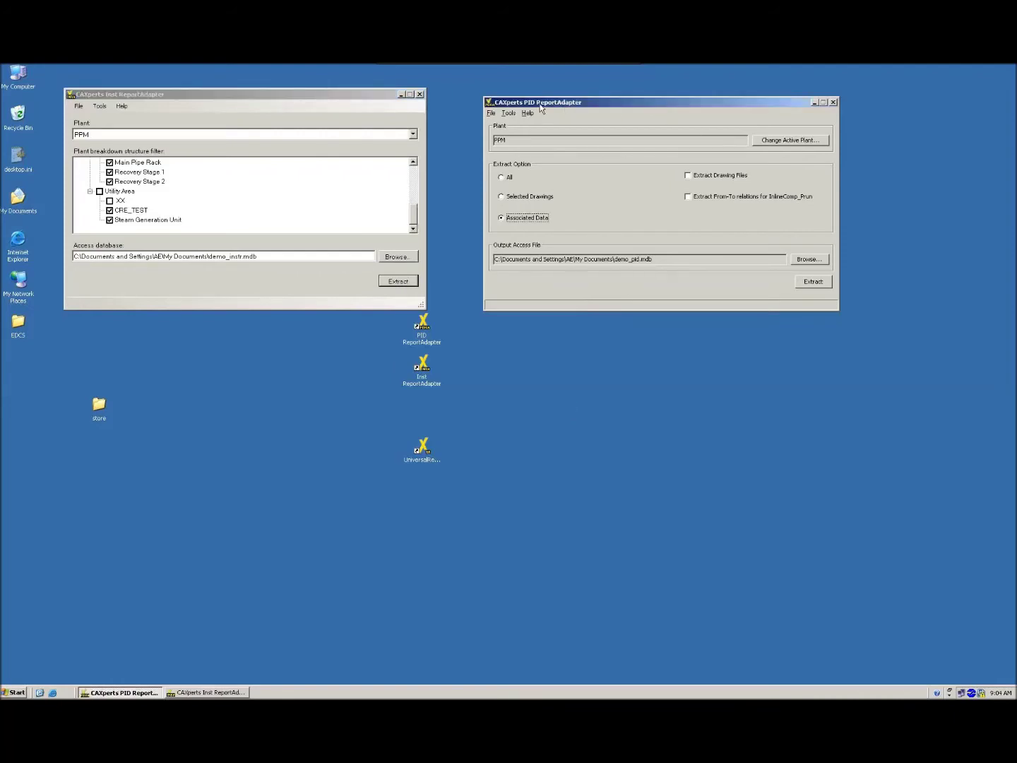
left_click(280, 94)
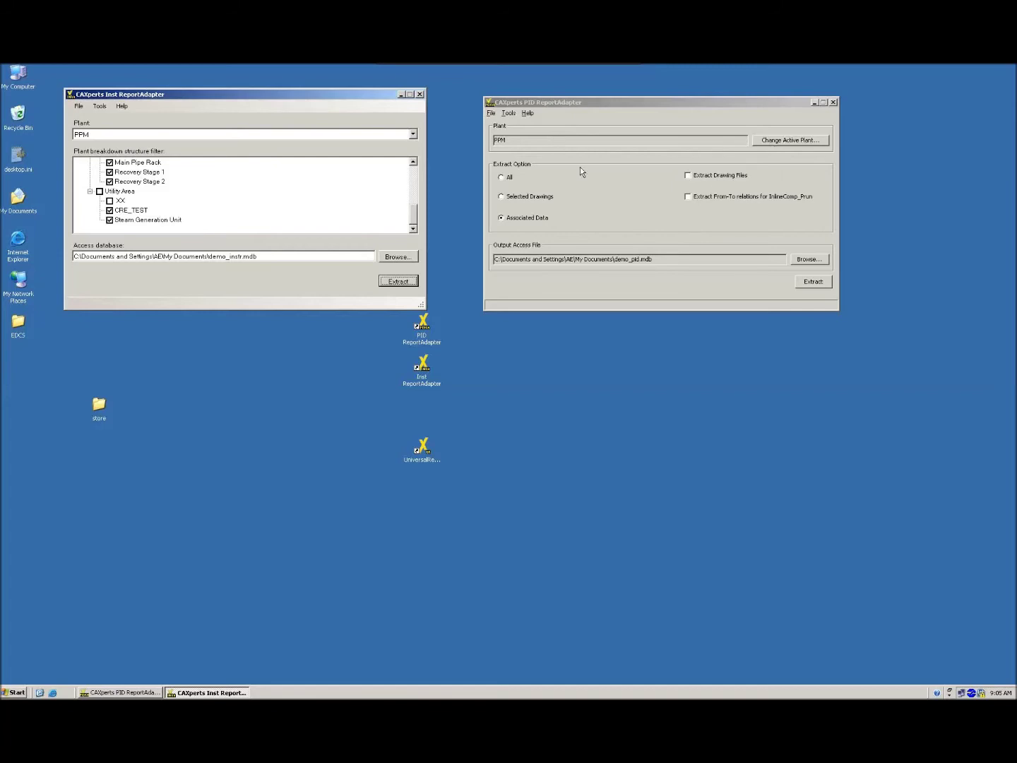
left_click(769, 141)
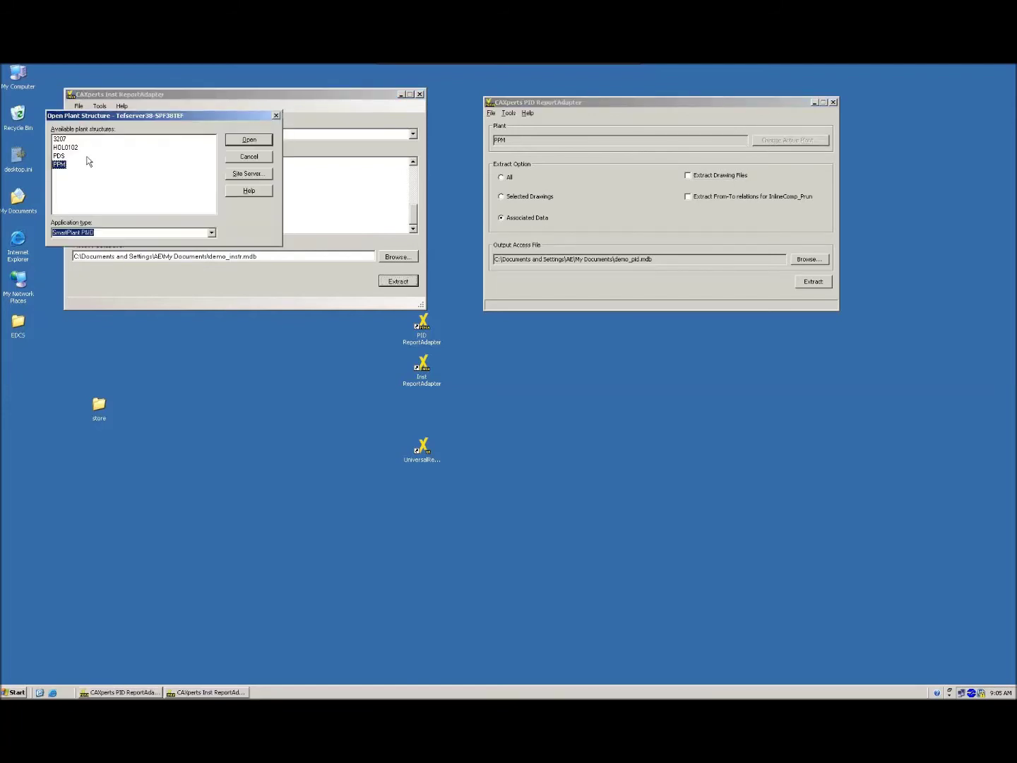
mouse_move(58, 163)
left_mouse_down()
mouse_move(60, 140)
mouse_move(60, 164)
left_mouse_up()
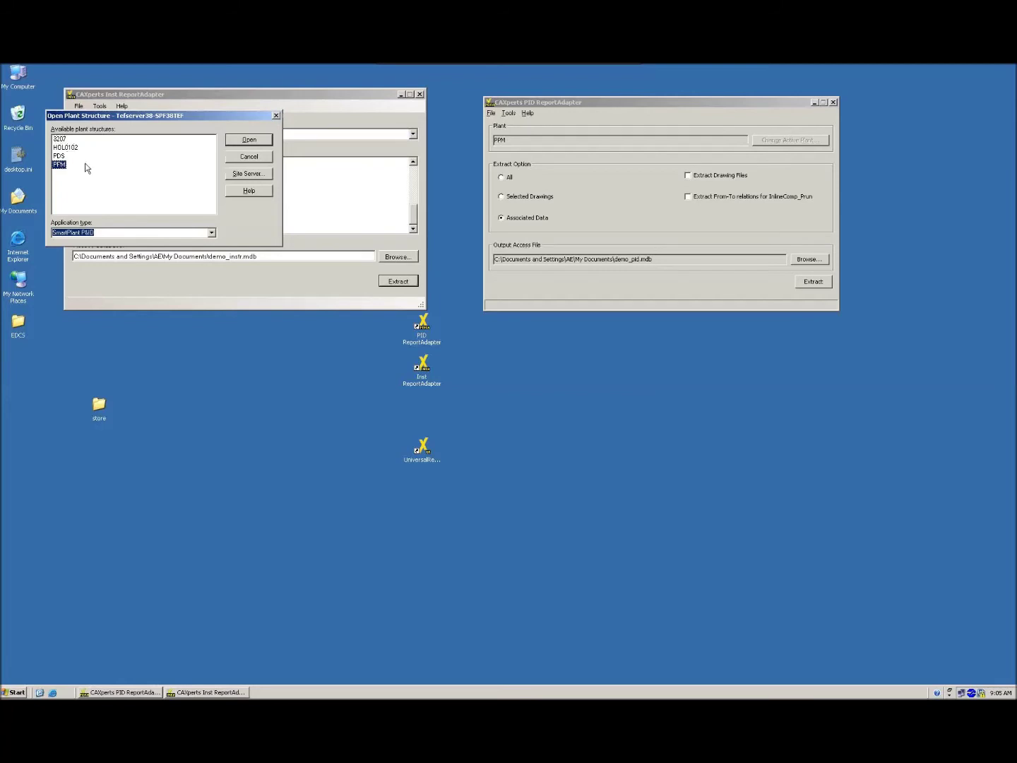
left_click(258, 162)
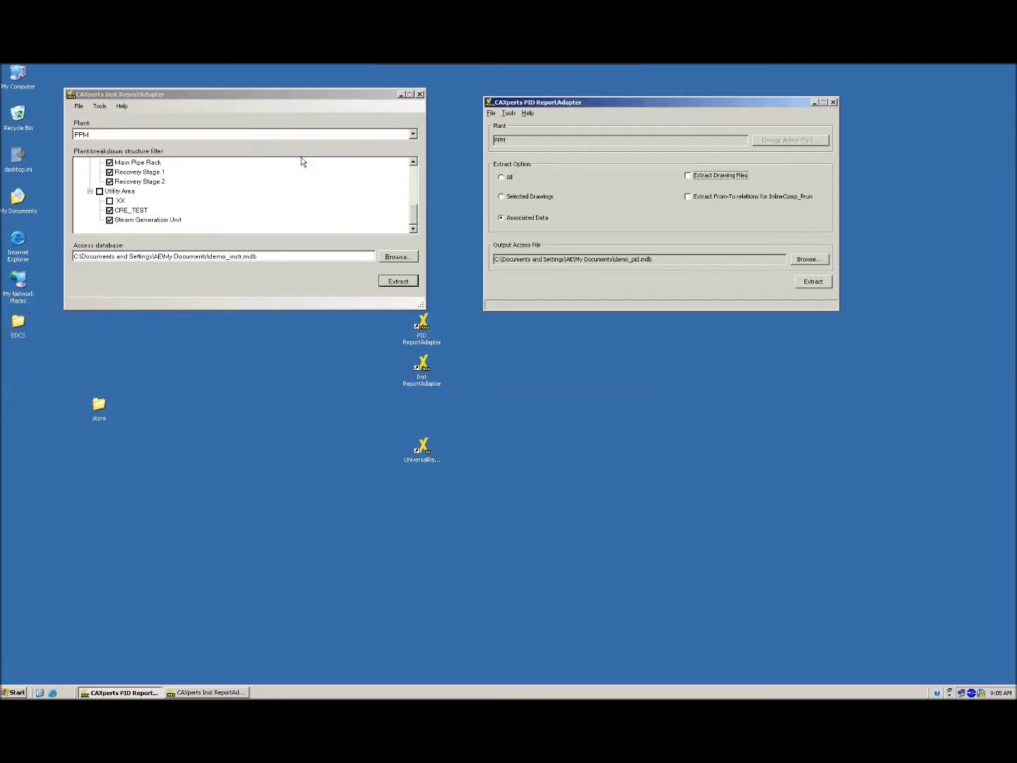
- Set the PID extract option to Selected Drawings and open the attribute configuration
left_click(502, 198)
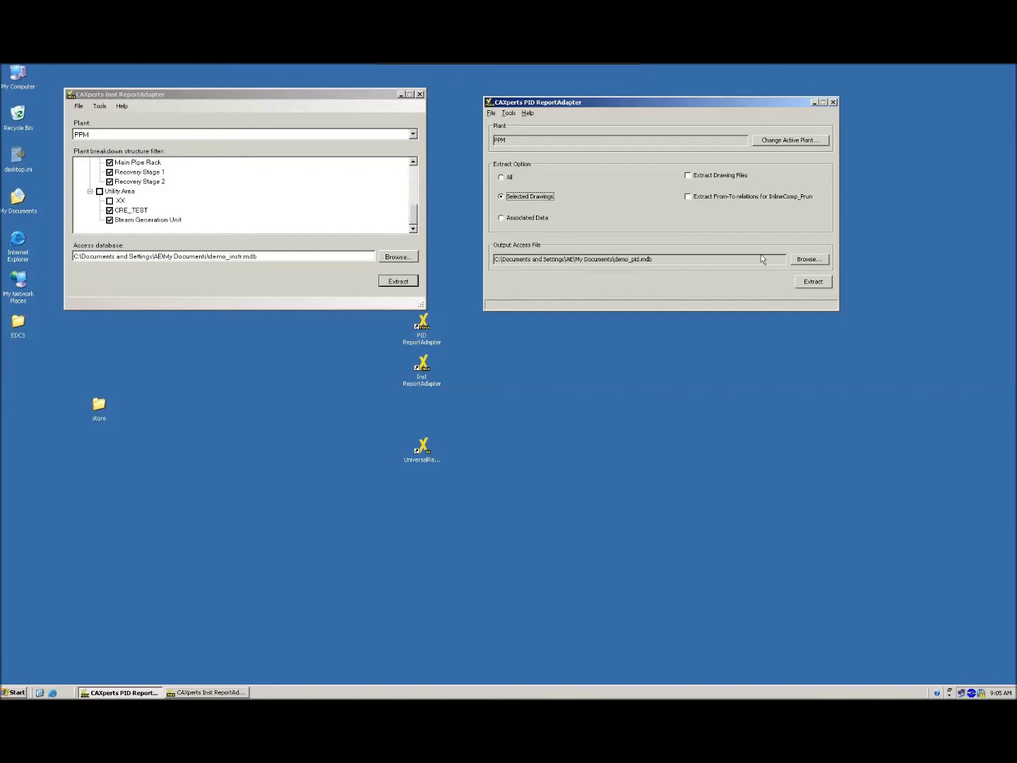
left_click(510, 115)
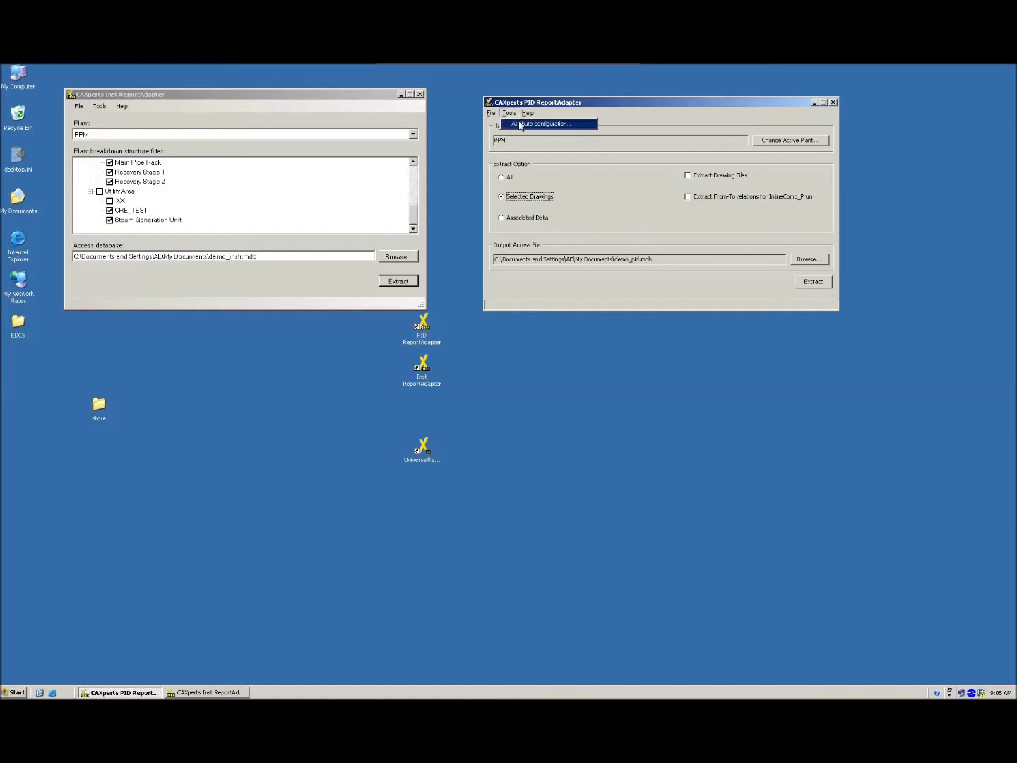
left_click(520, 124)
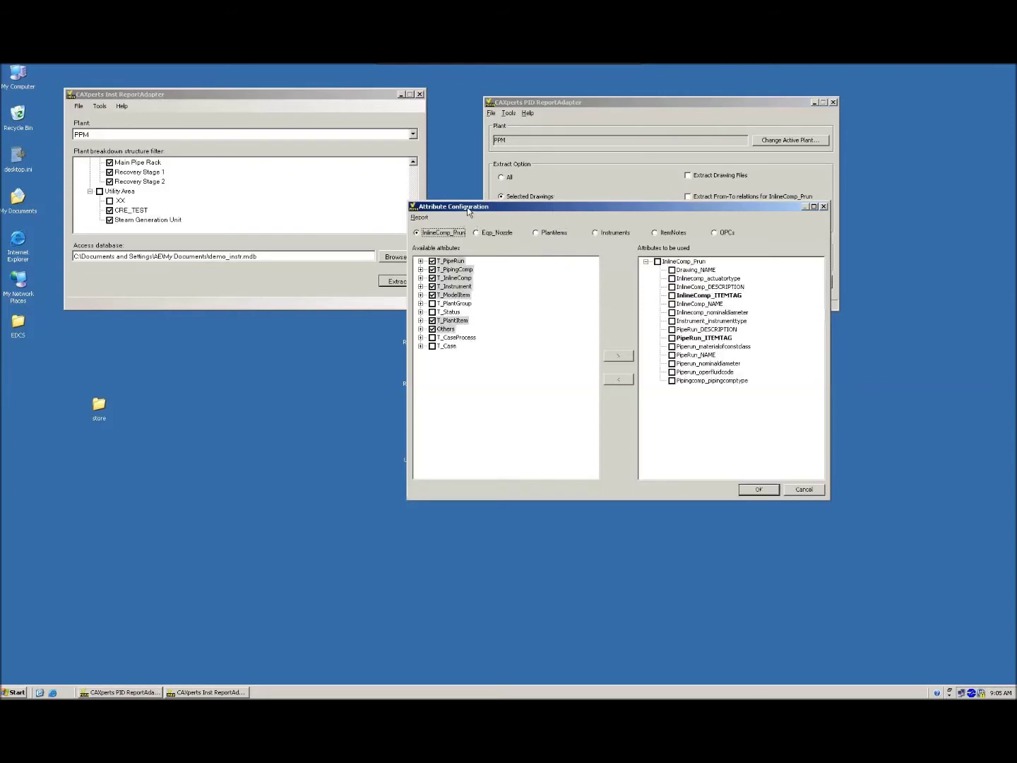
left_click_drag(468, 210, 429, 194)
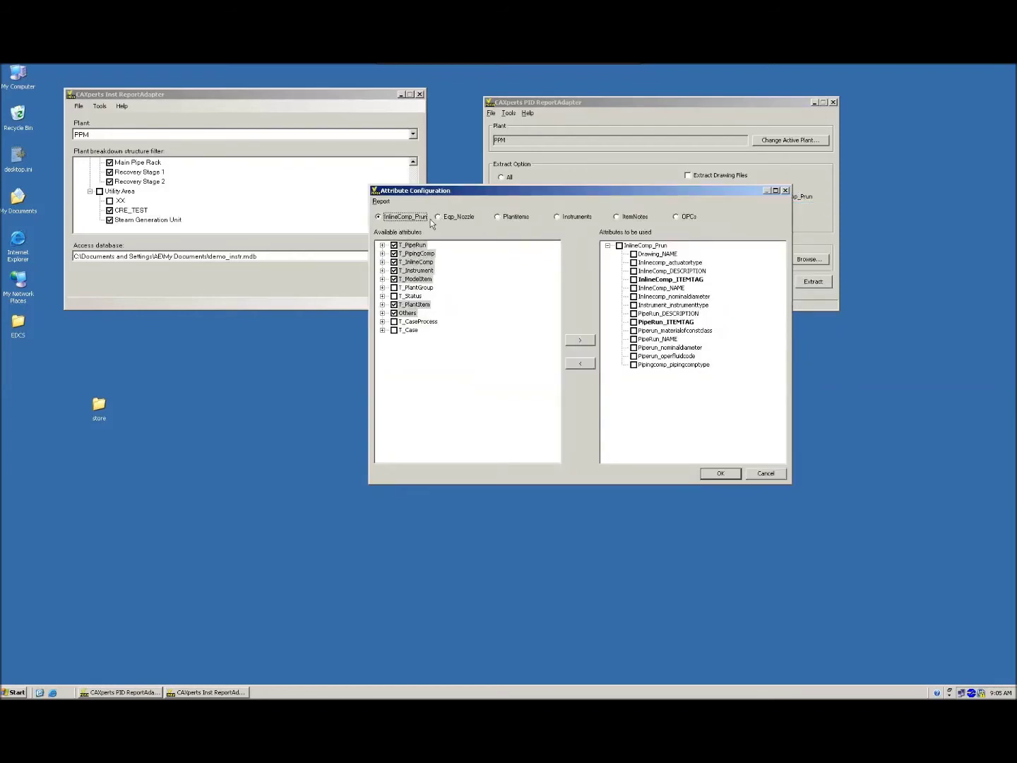
- Add the T_Nozzle attribute CLEANINGREQMTS to the attributes used for the Eqp_Nozzle report and save the configuration
left_click(444, 218)
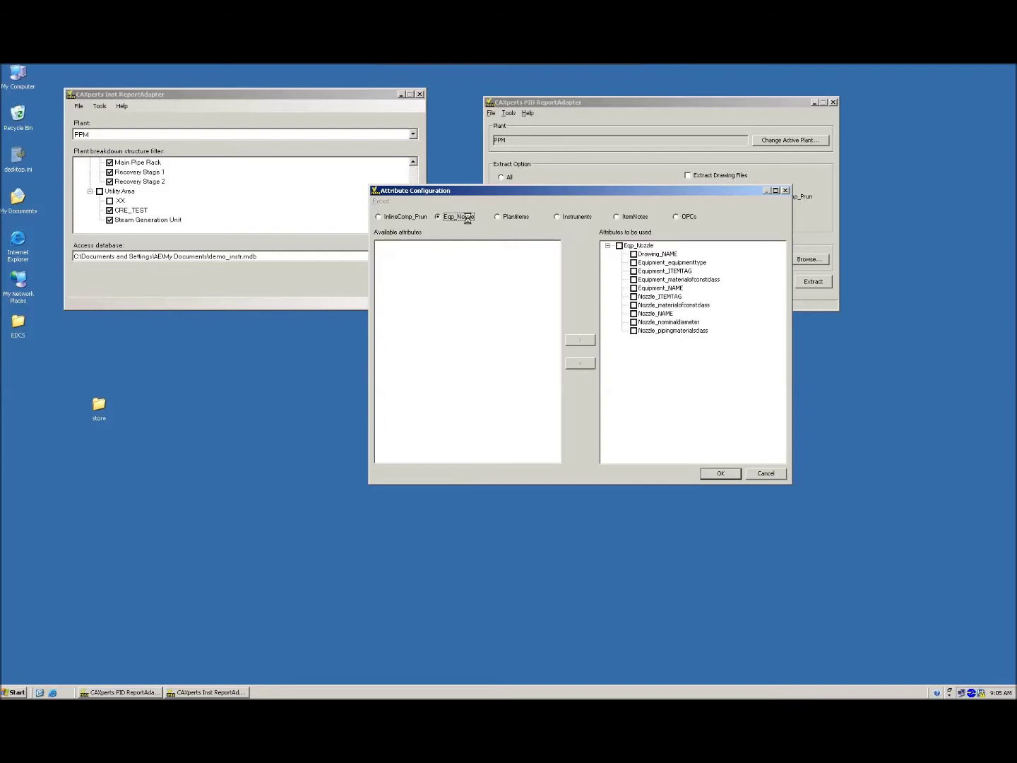
left_click(382, 245)
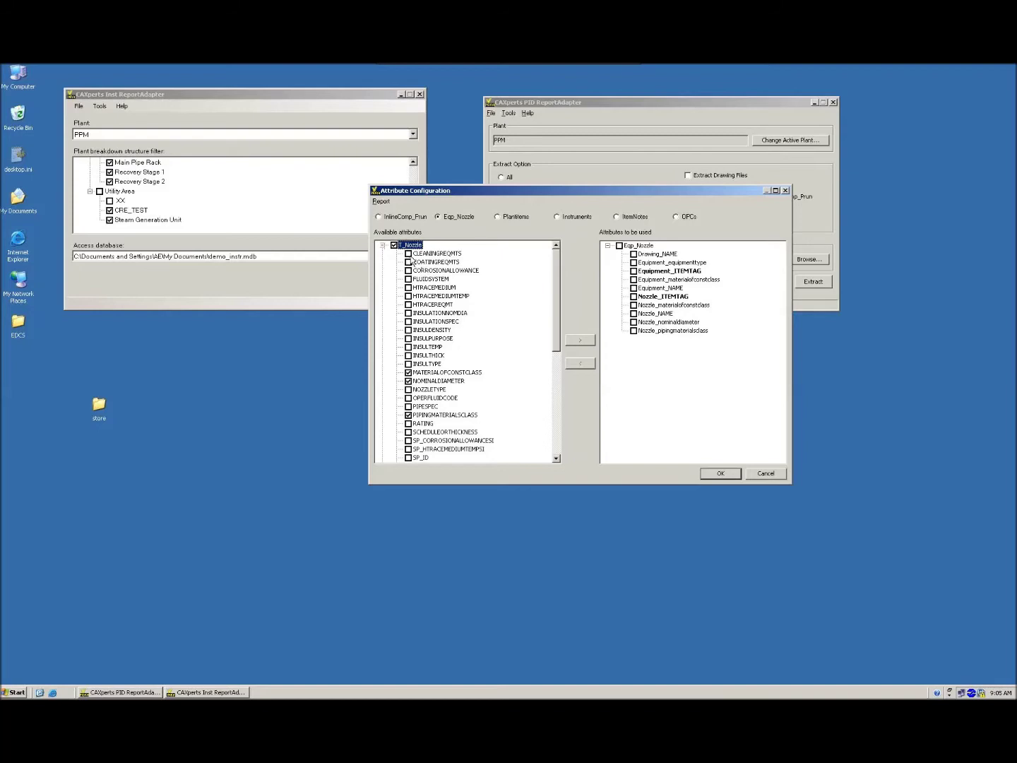
left_click(410, 254)
left_click(581, 342)
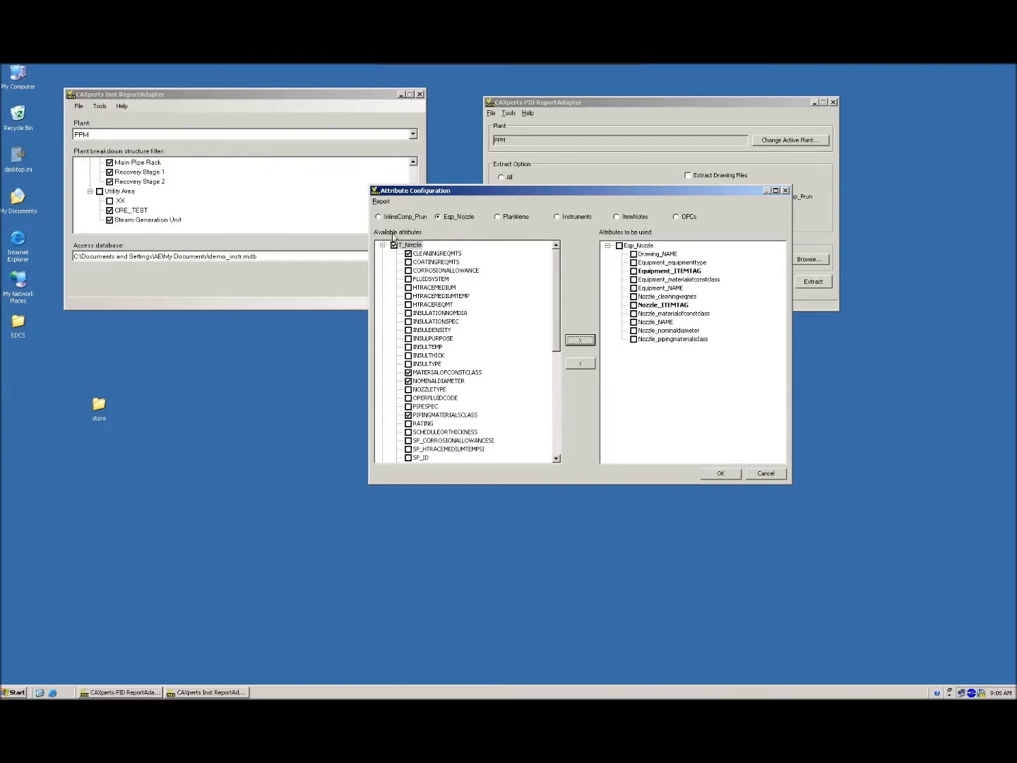
left_click(721, 474)
left_click(476, 405)
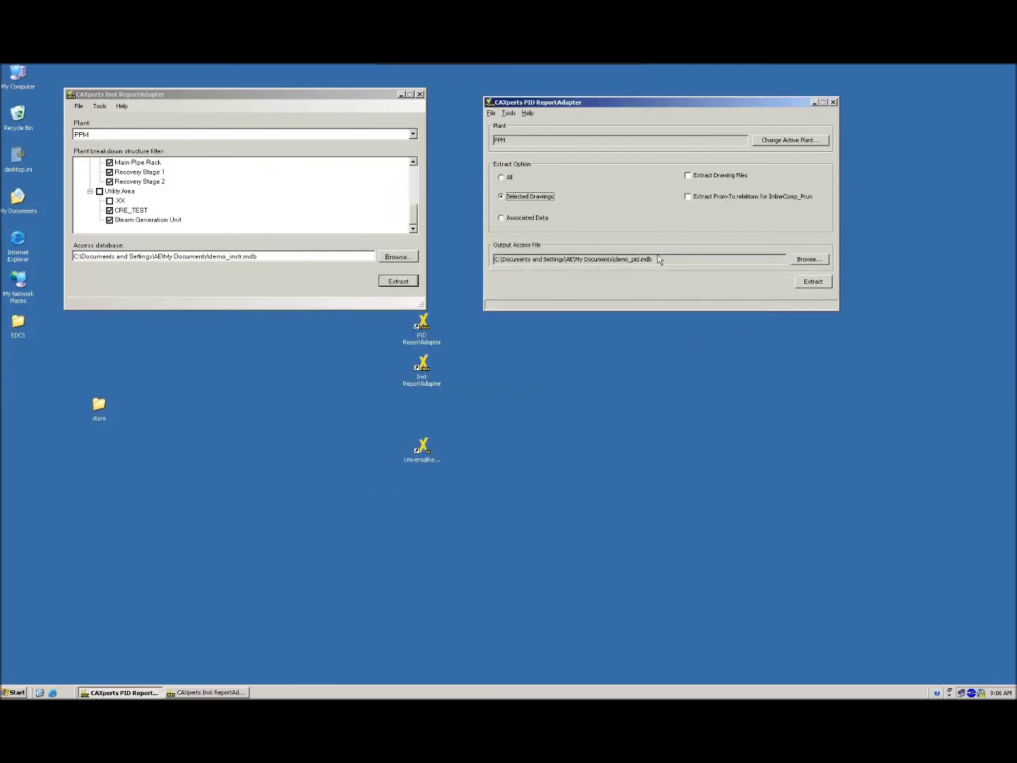
- Start the PID data extraction to the output Access file demo_pid.mdb
left_click_drag(659, 259, 494, 259)
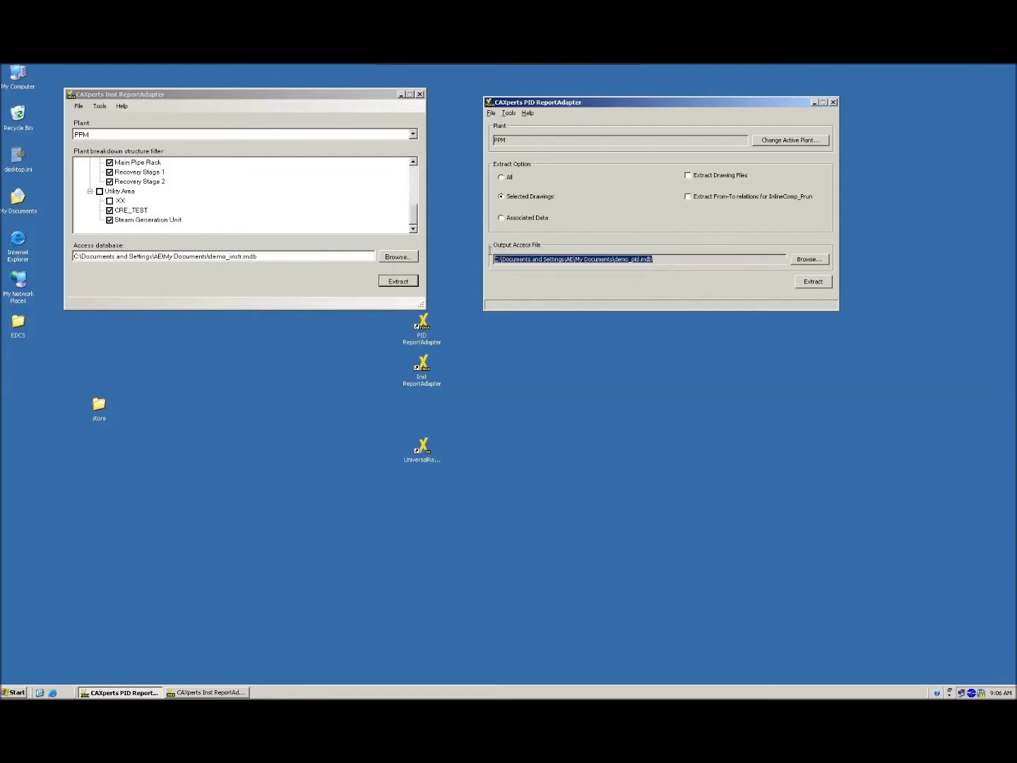
left_click(810, 283)
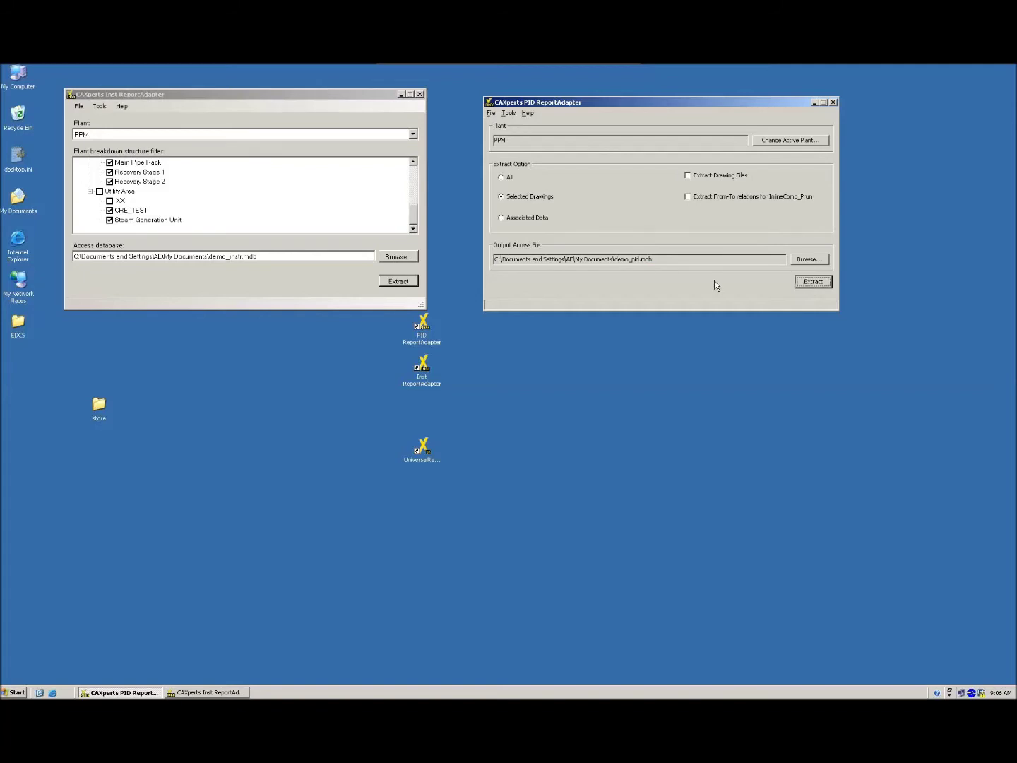
- In the Inst ReportAdapter, examine the Equipment attributes available for extraction and close the attribute configuration without changes
left_click(127, 96)
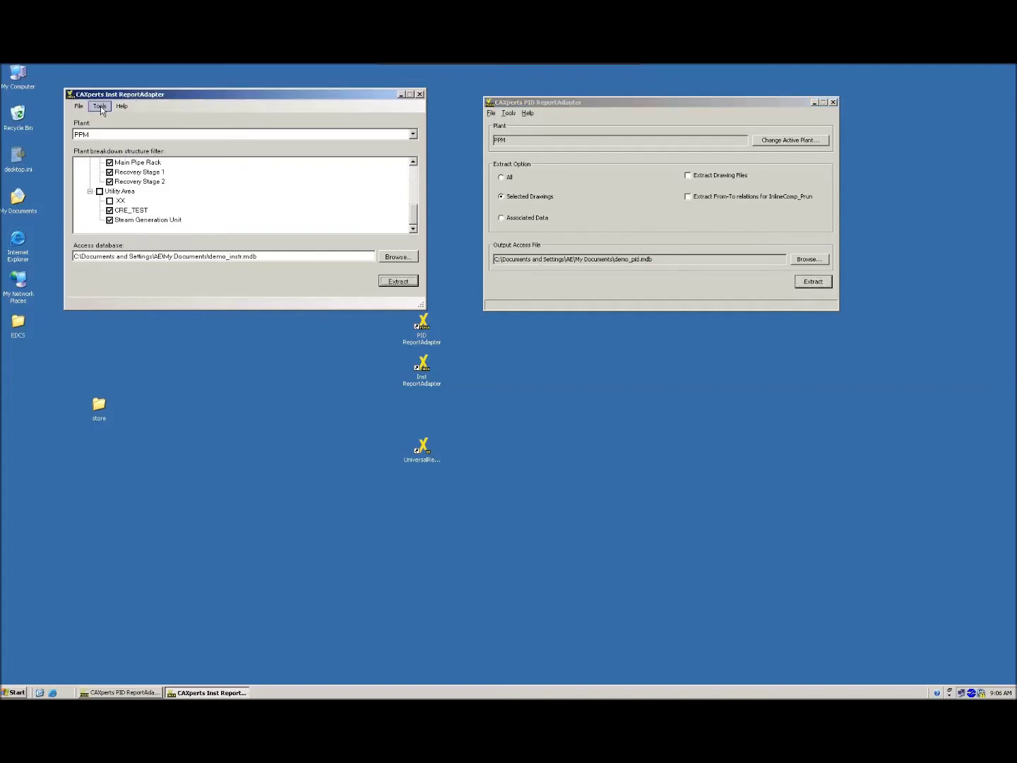
left_click(99, 108)
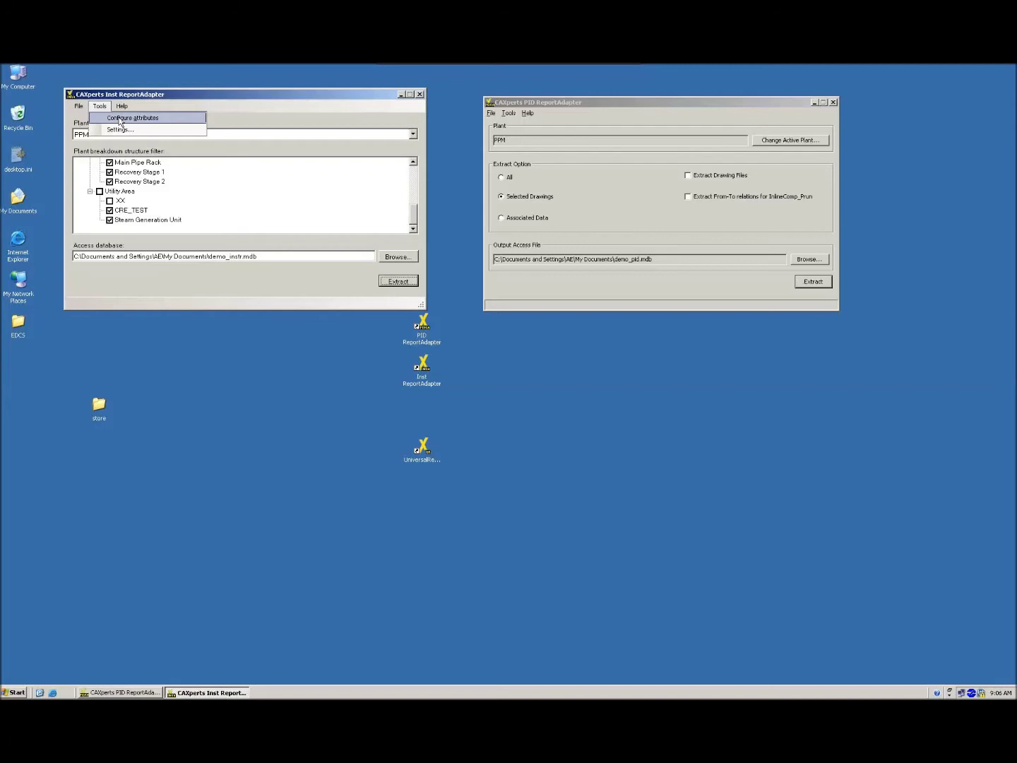
left_click(120, 121)
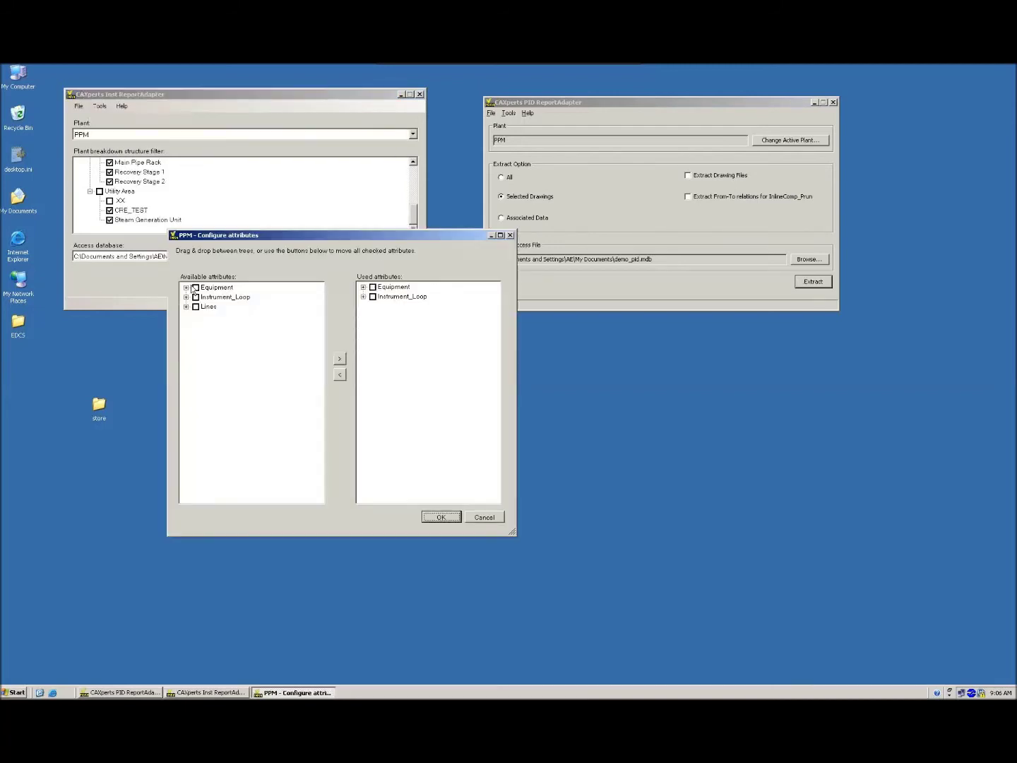
left_click(185, 287)
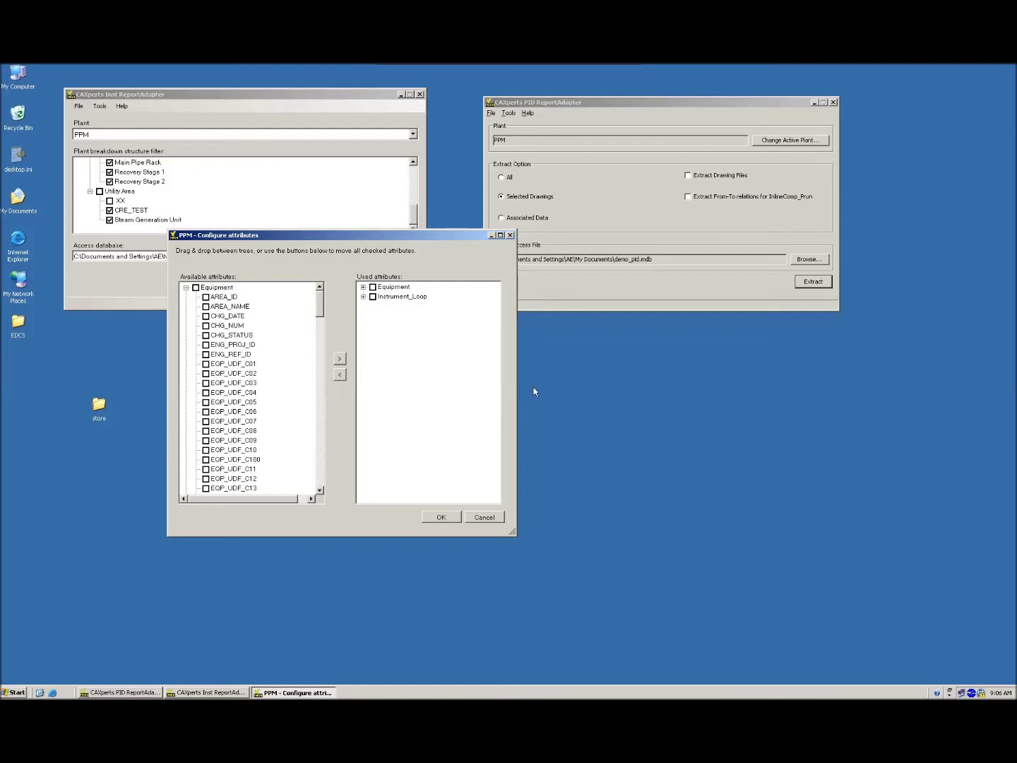
left_click(487, 517)
- Set the virtual machine's screen resolution to 1280 by 1024 pixels
right_click(480, 373)
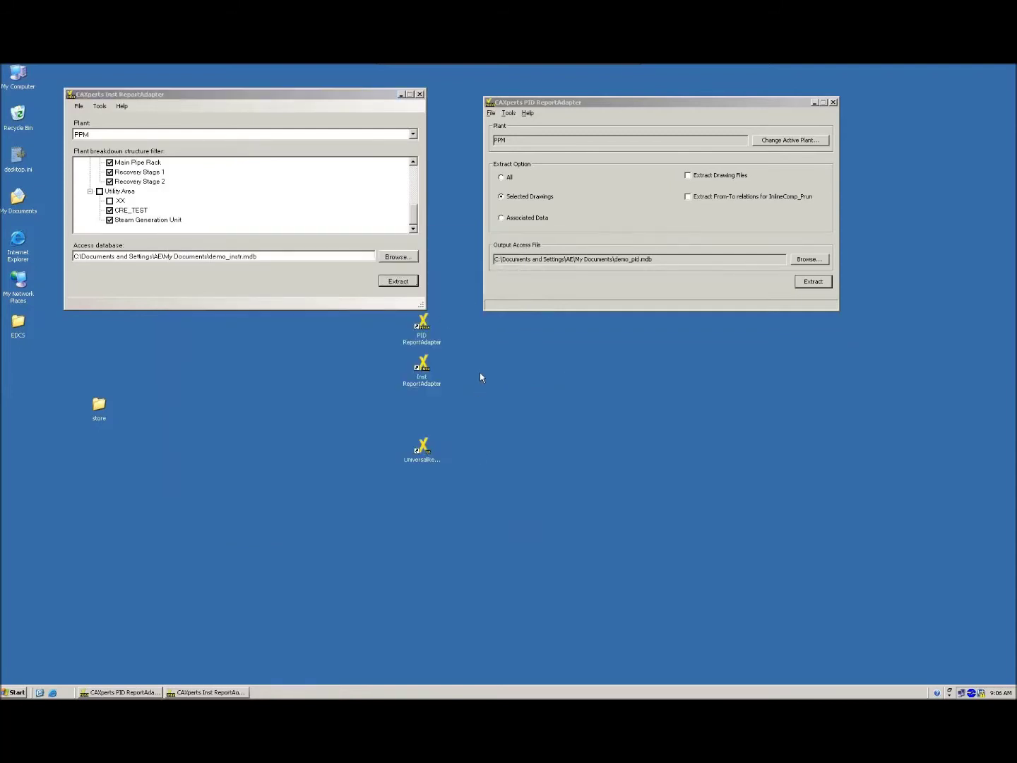
left_click(527, 439)
left_click(232, 165)
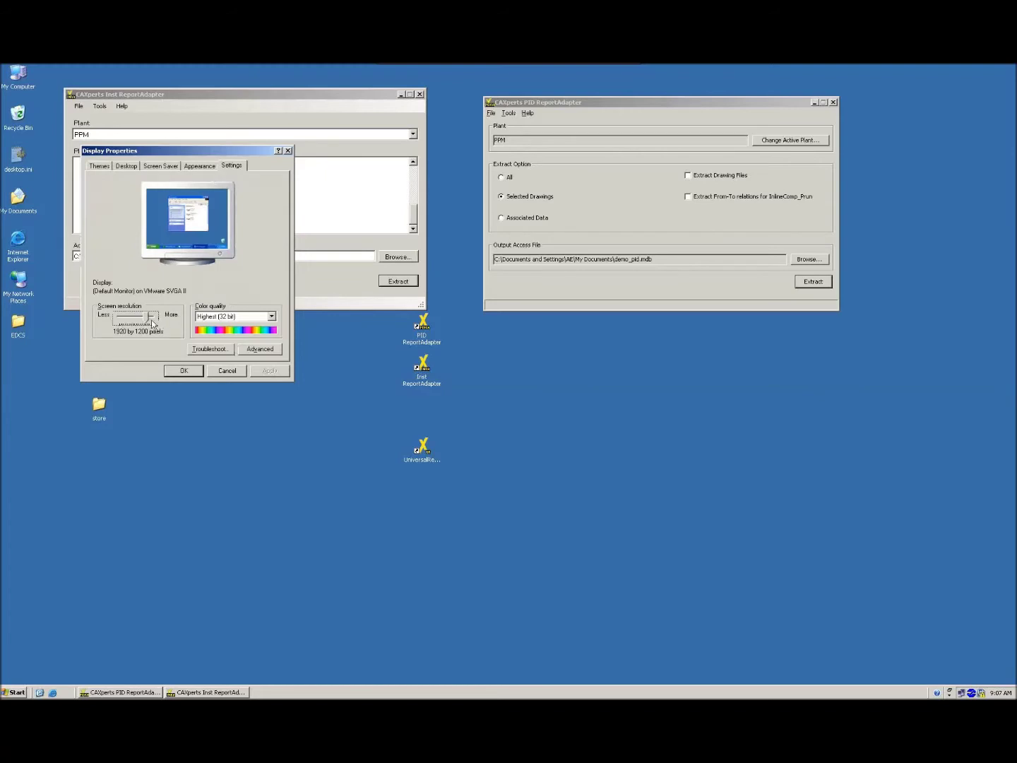
left_click_drag(148, 323, 135, 328)
left_click(185, 371)
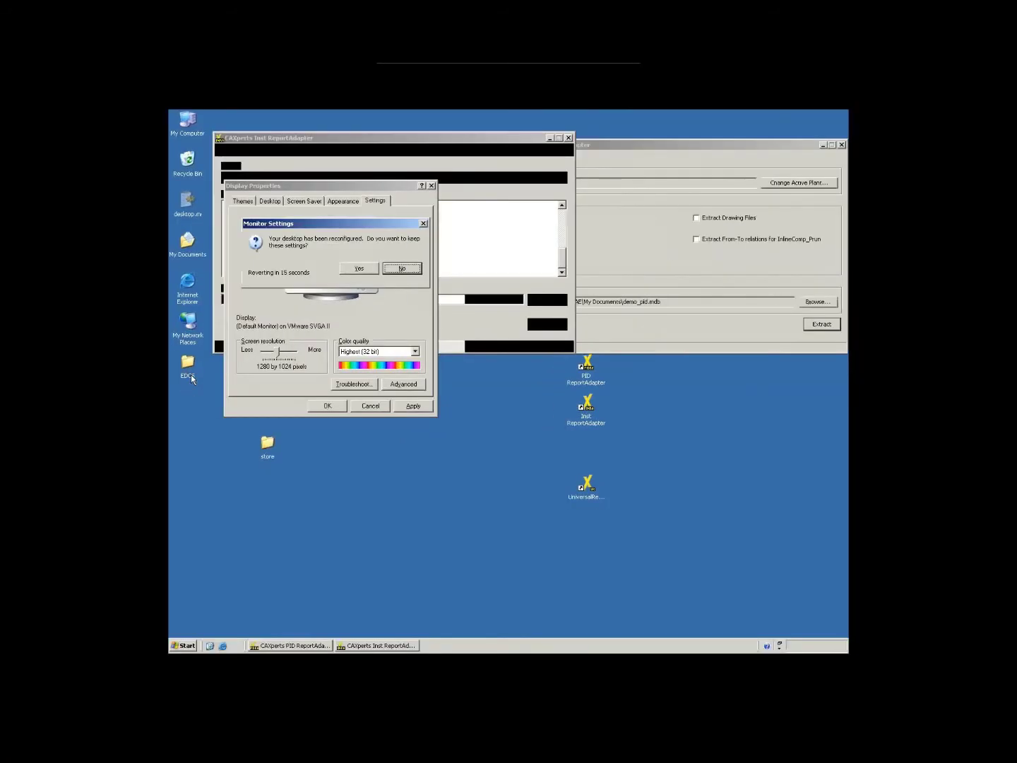
- Leave the virtual machine's full-screen mode and try to lower the screen resolution of the host's Acer X243W display
mouse_move(620, 67)
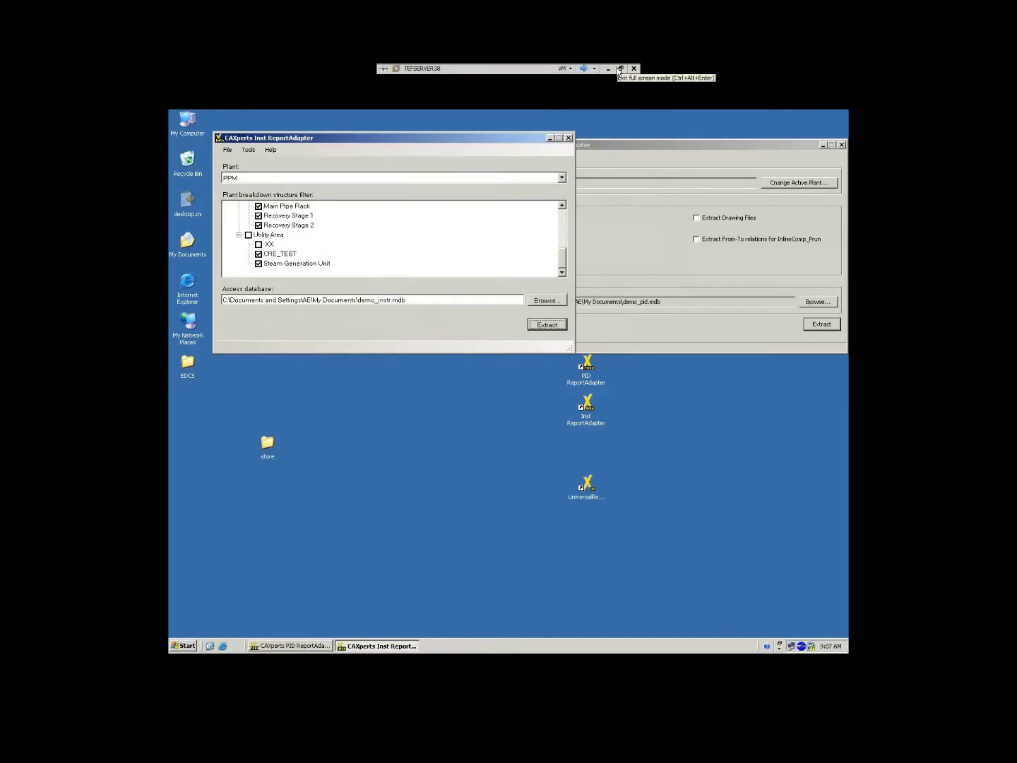
left_click(622, 69)
key("ctrl+alt+Return")
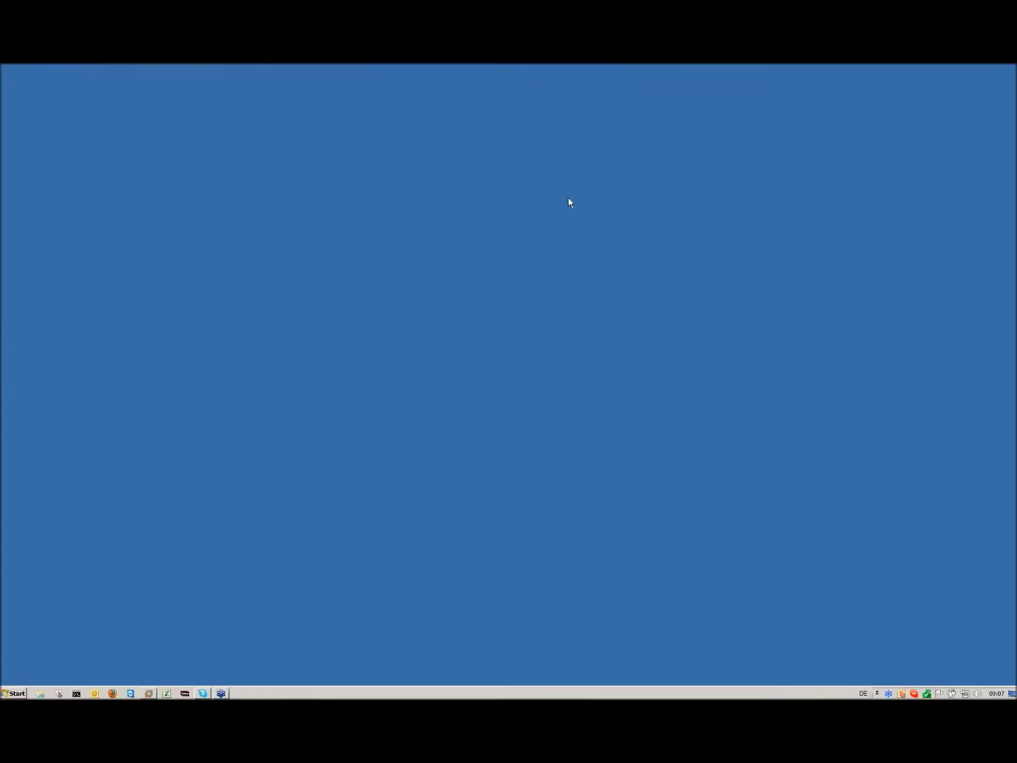
right_click(568, 198)
left_click(601, 301)
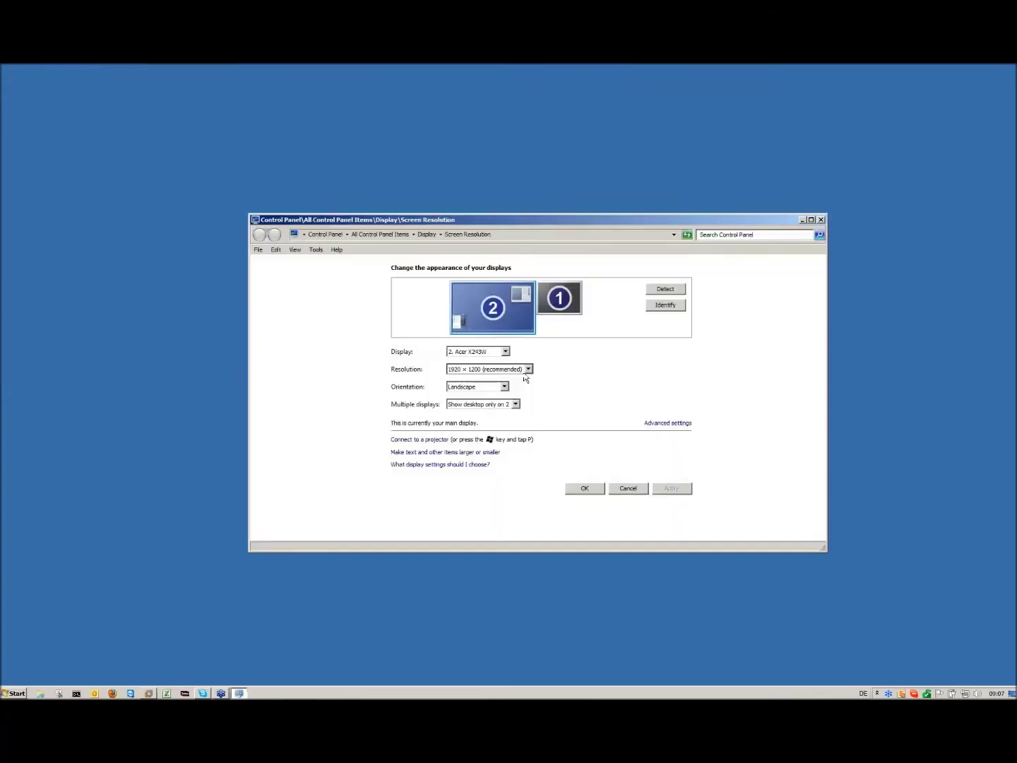
left_click(528, 369)
left_click(490, 456)
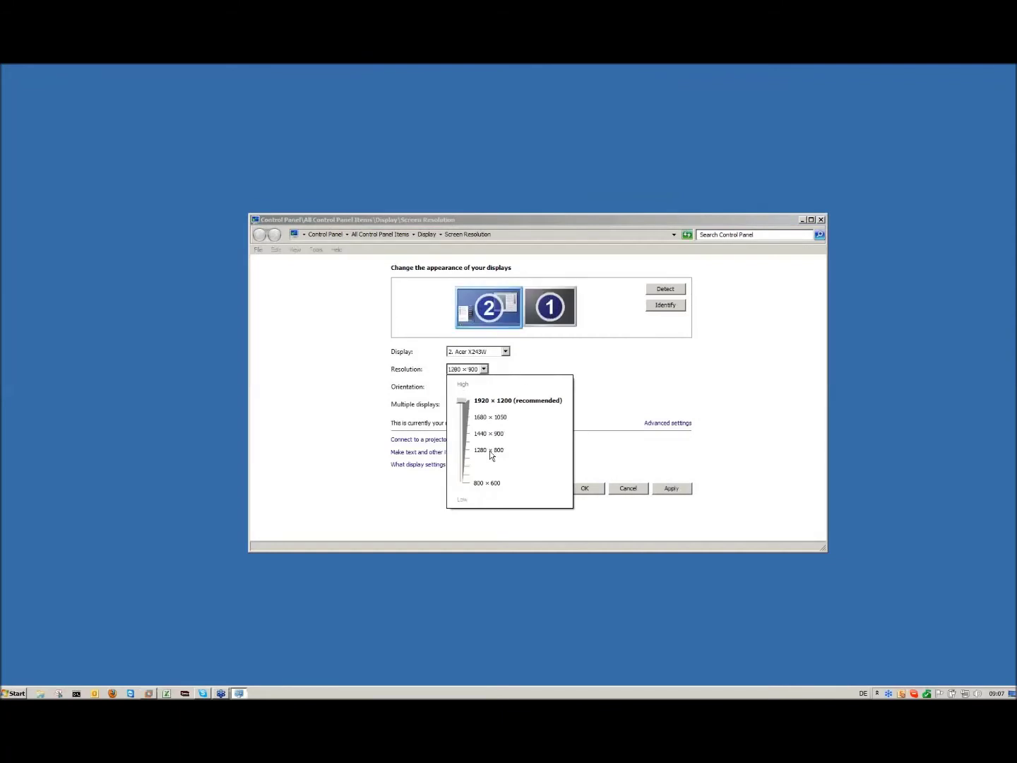
left_click(588, 486)
left_click(583, 489)
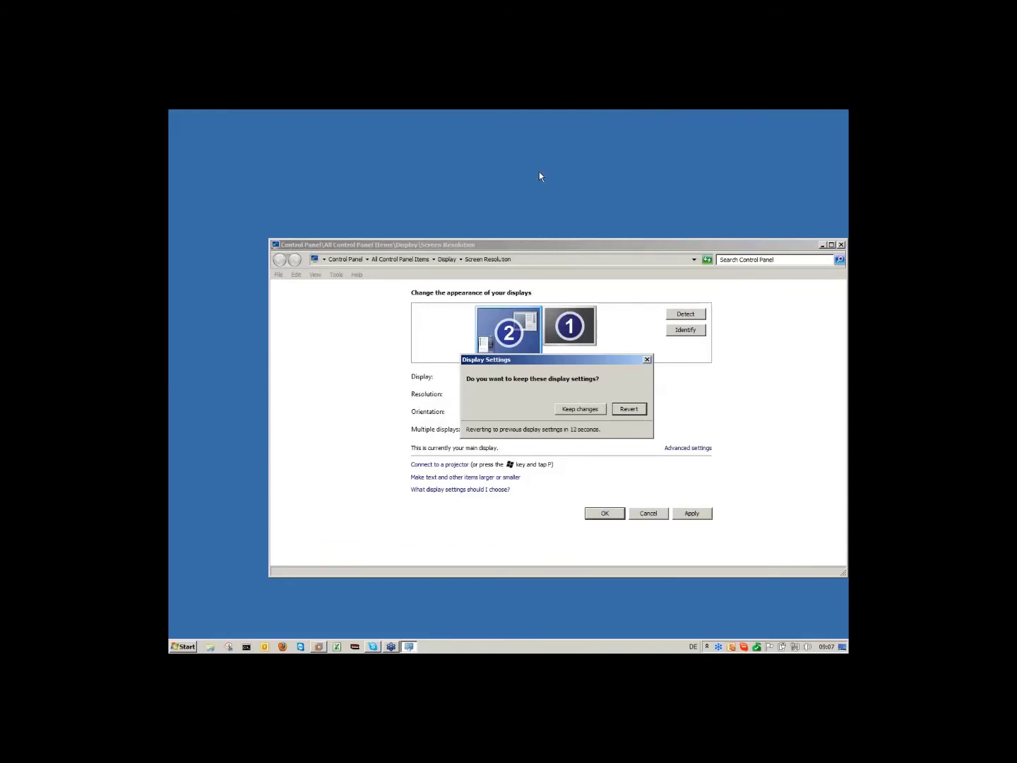
- Switch back to the TEFSERVER38 virtual machine in VMware Workstation and toggle its full-screen mode off and on
left_click(317, 647)
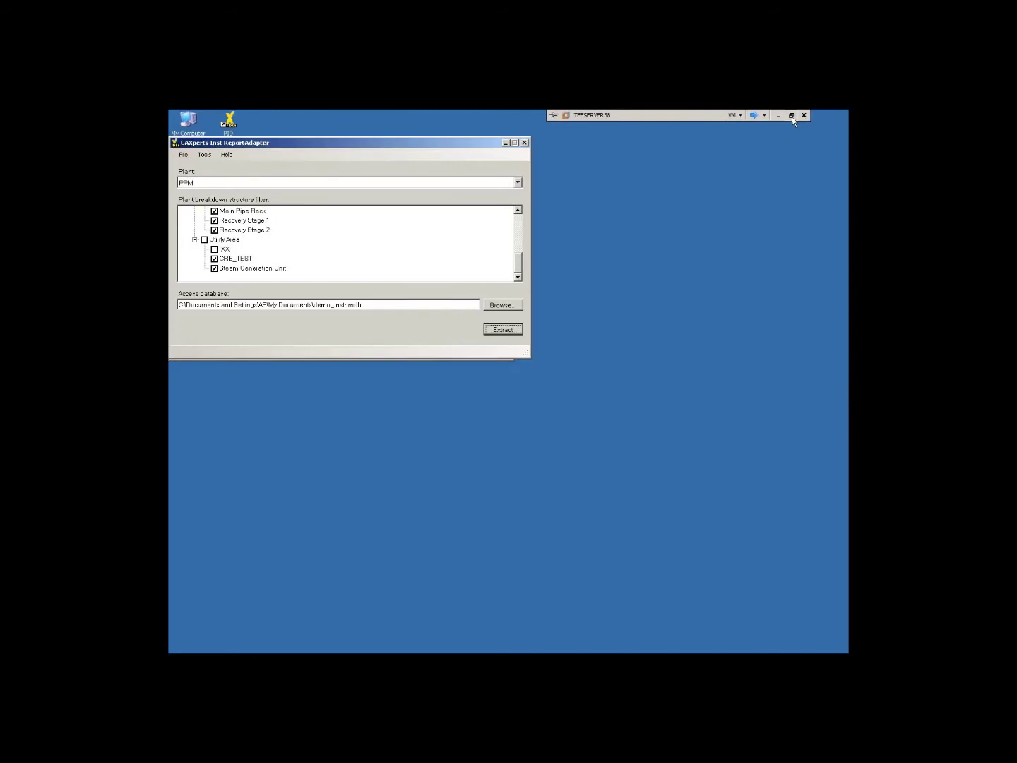
left_click(792, 115)
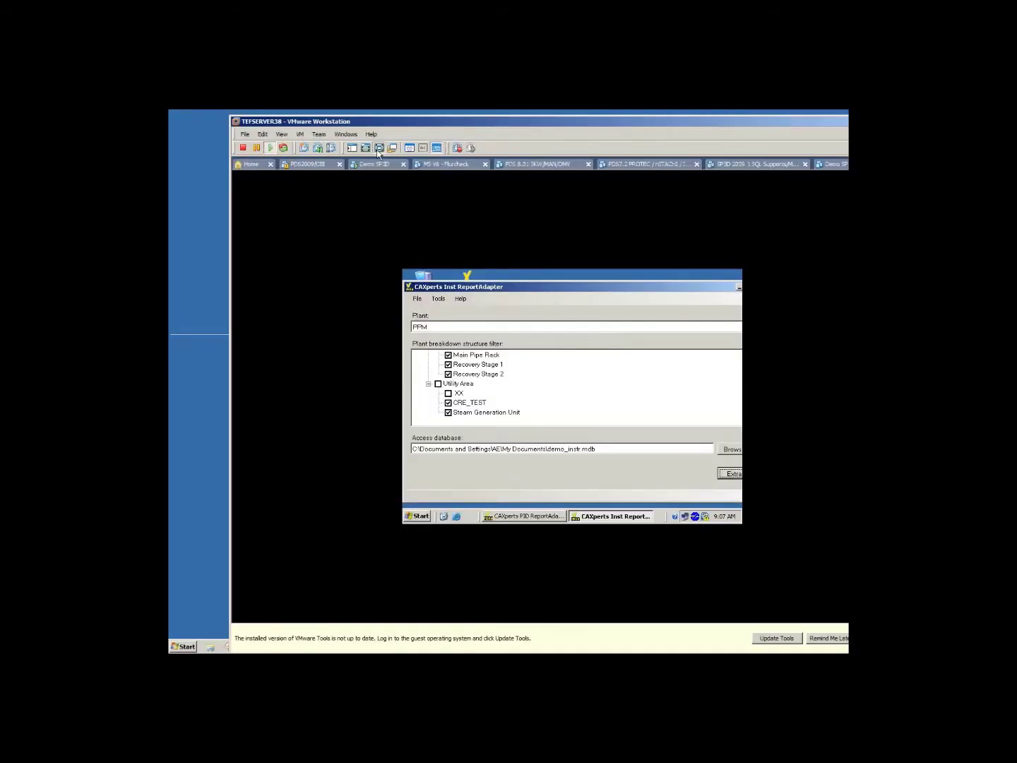
left_click(377, 151)
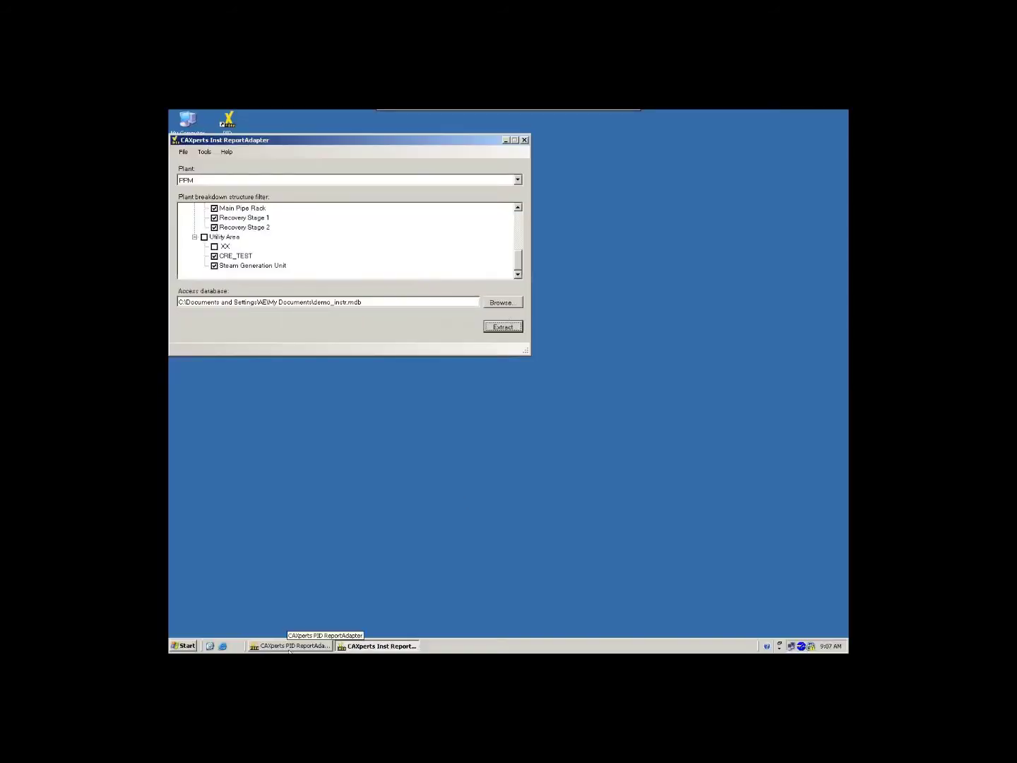
- Bring the PID ReportAdapter window to the front and place it beside the Inst ReportAdapter window on the full-size virtual desktop
left_click(290, 648)
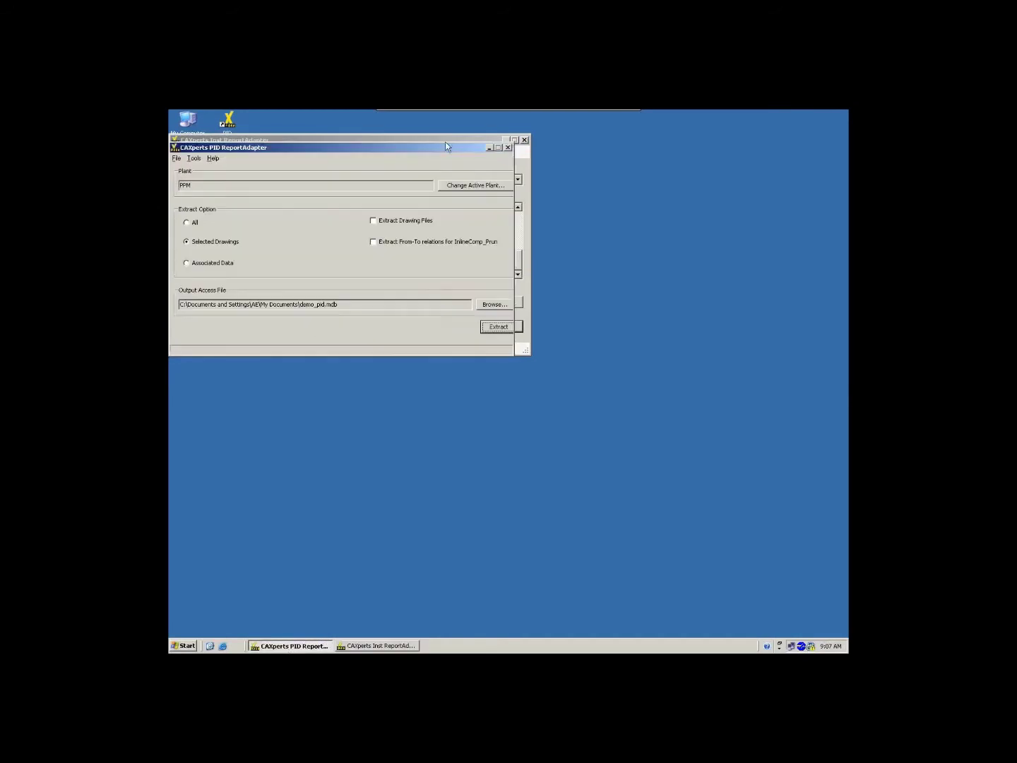
left_click_drag(447, 146, 660, 368)
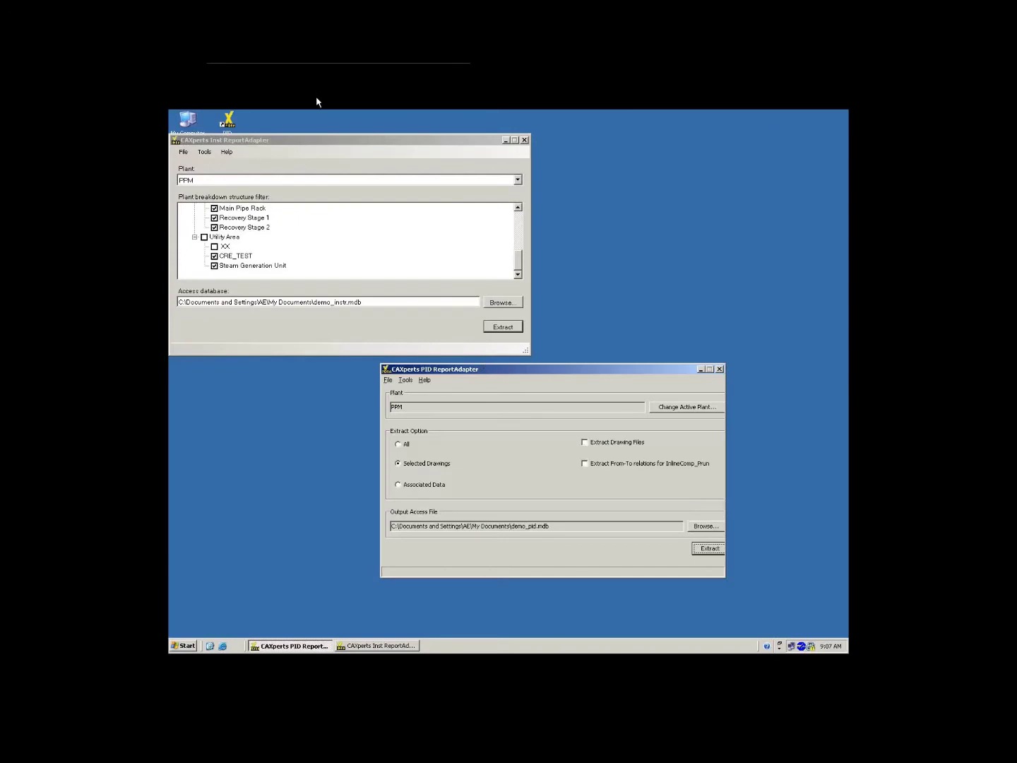
mouse_move(417, 67)
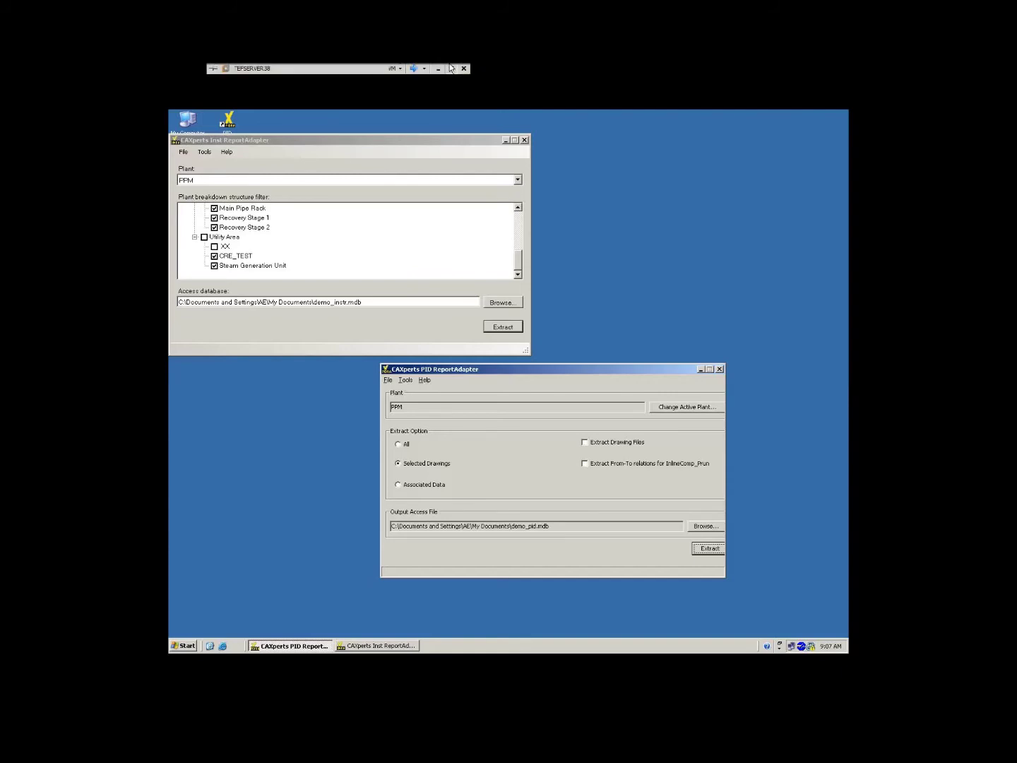
left_click(452, 67)
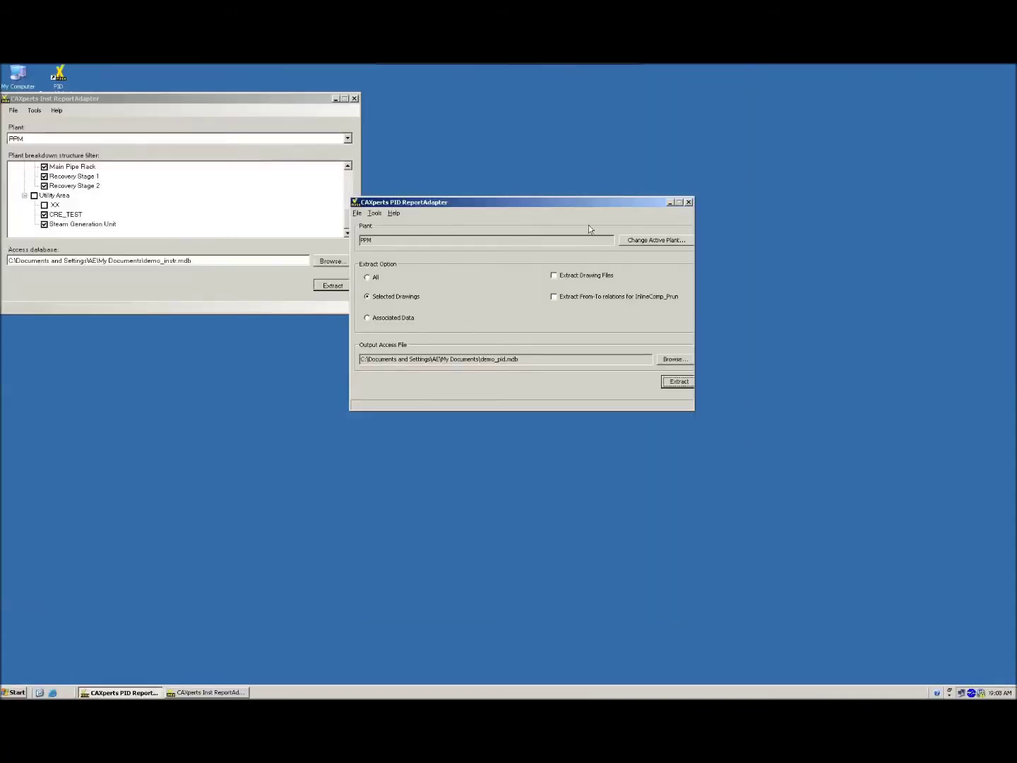
left_click_drag(499, 203, 557, 212)
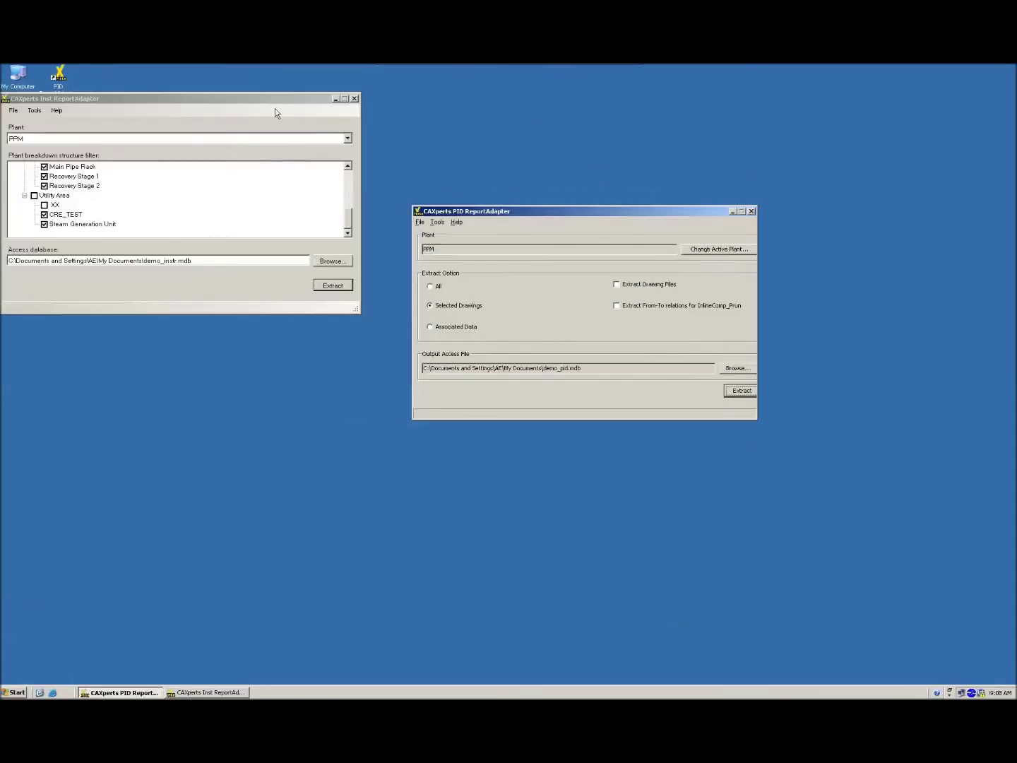
- Switch to the Demo SP3D virtual machine and launch the 3D ReportAdapter
left_click_drag(271, 100, 308, 171)
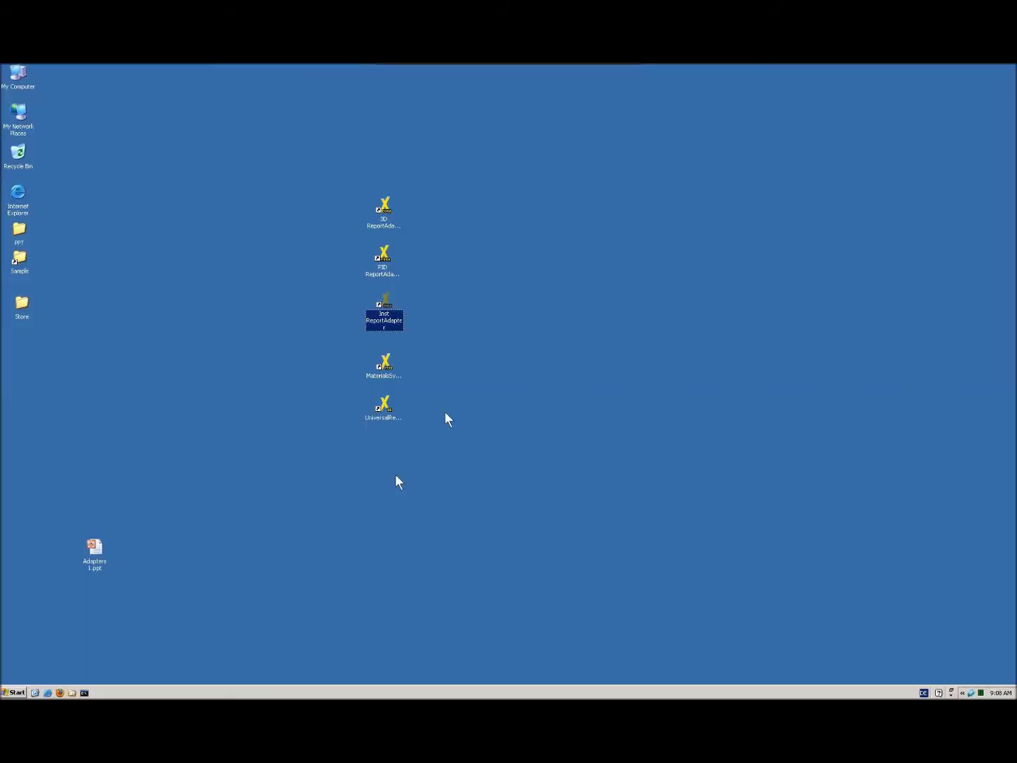
mouse_move(615, 67)
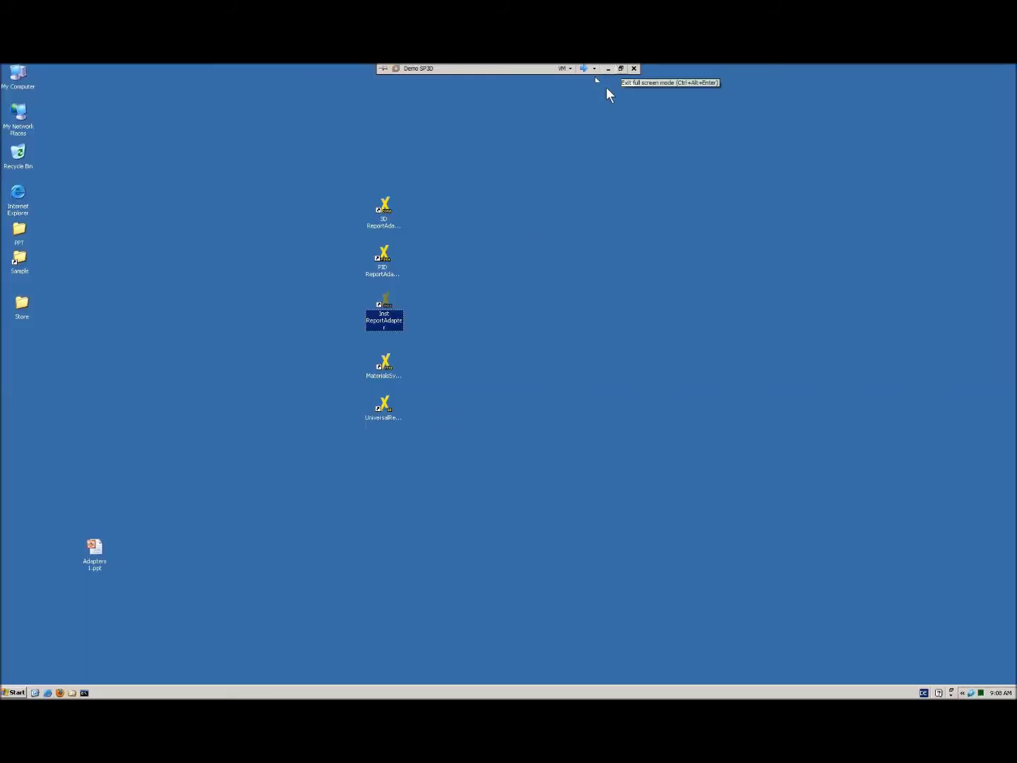
right_click(602, 105)
left_click(591, 104)
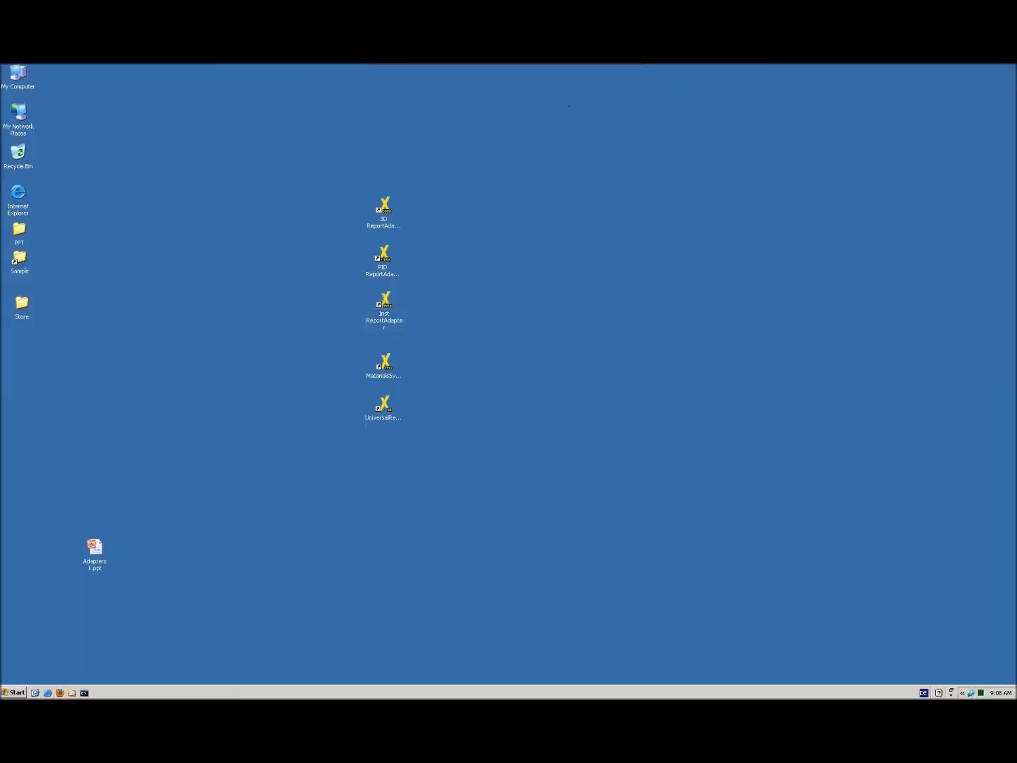
double_click(385, 208)
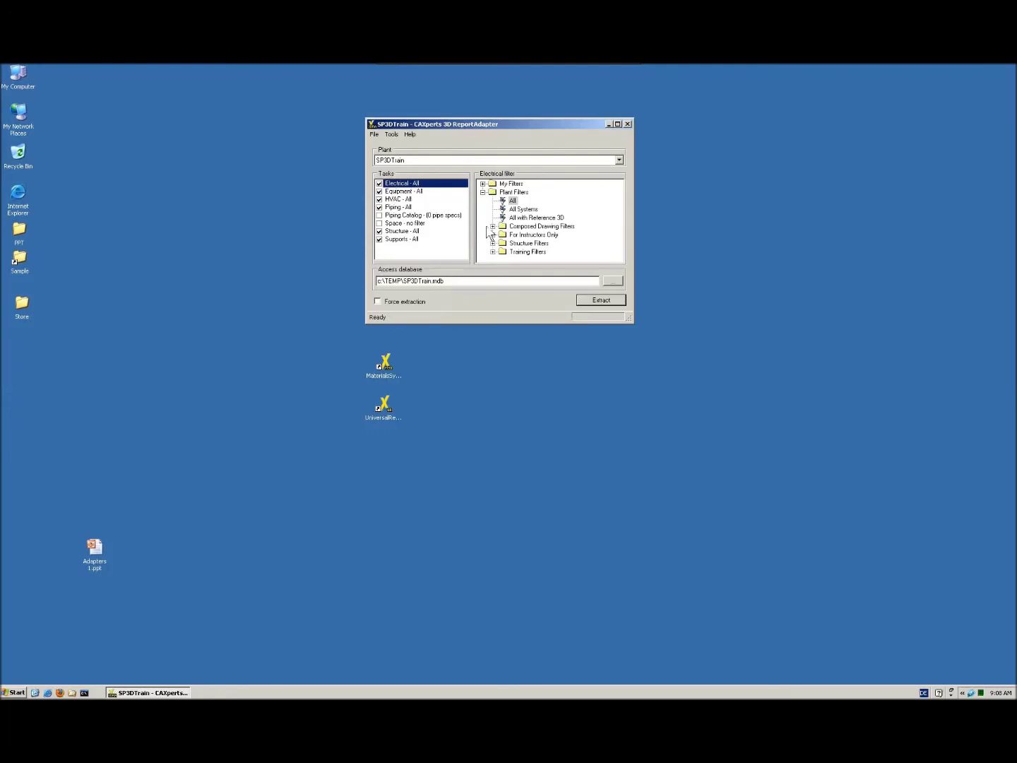
- Choose the All plant filter for the Piping task and move the 3D ReportAdapter window clear of the desktop shortcuts
left_click(409, 193)
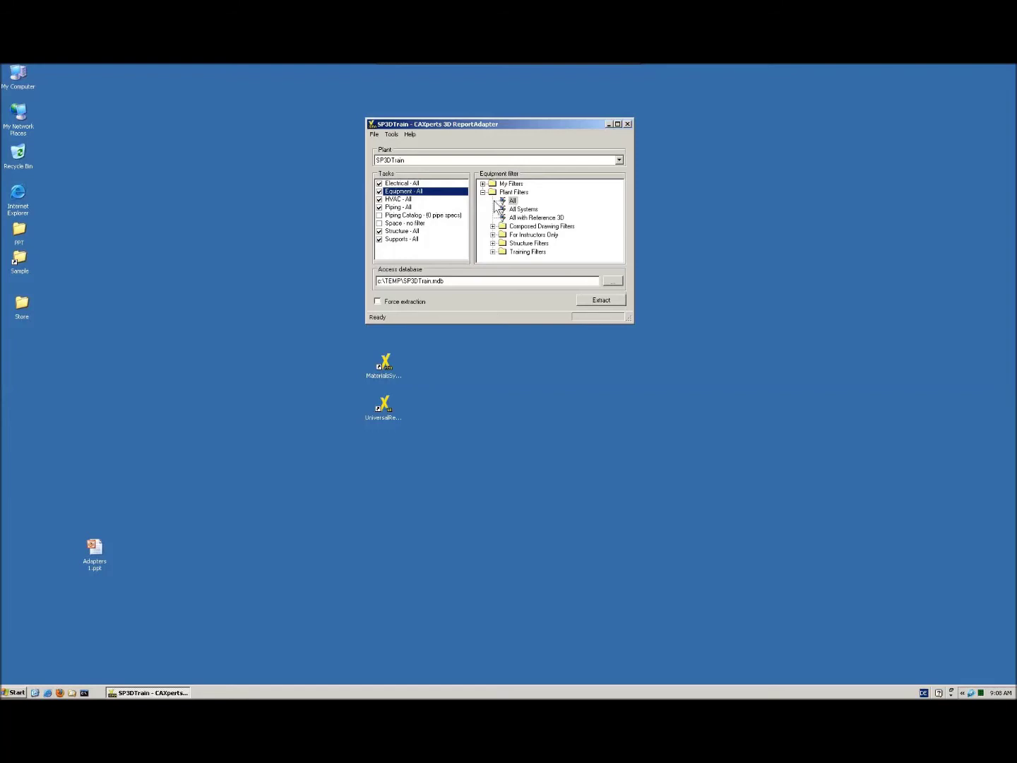
left_click(396, 208)
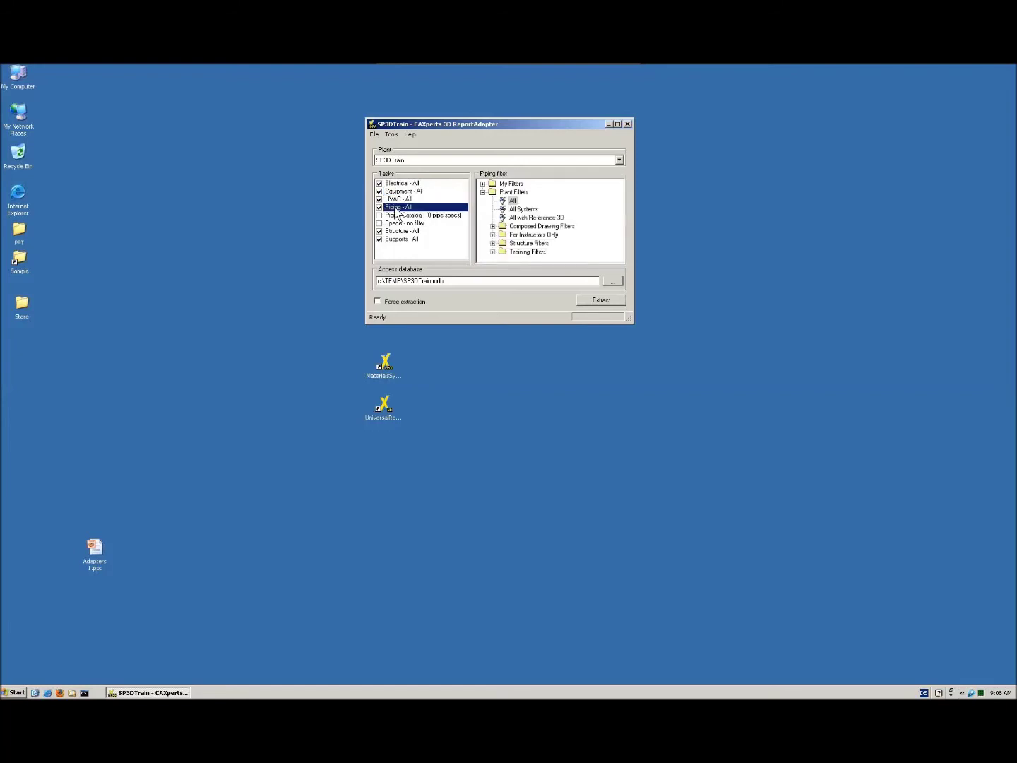
left_click(513, 201)
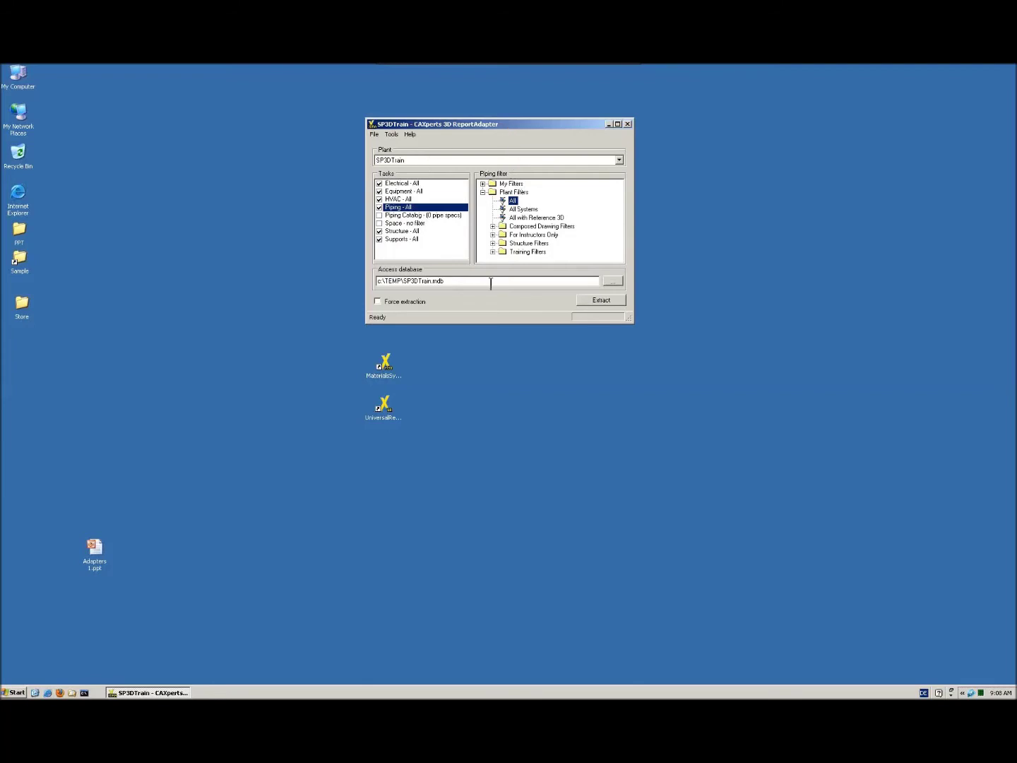
left_click_drag(467, 281, 368, 280)
left_click_drag(508, 121, 696, 120)
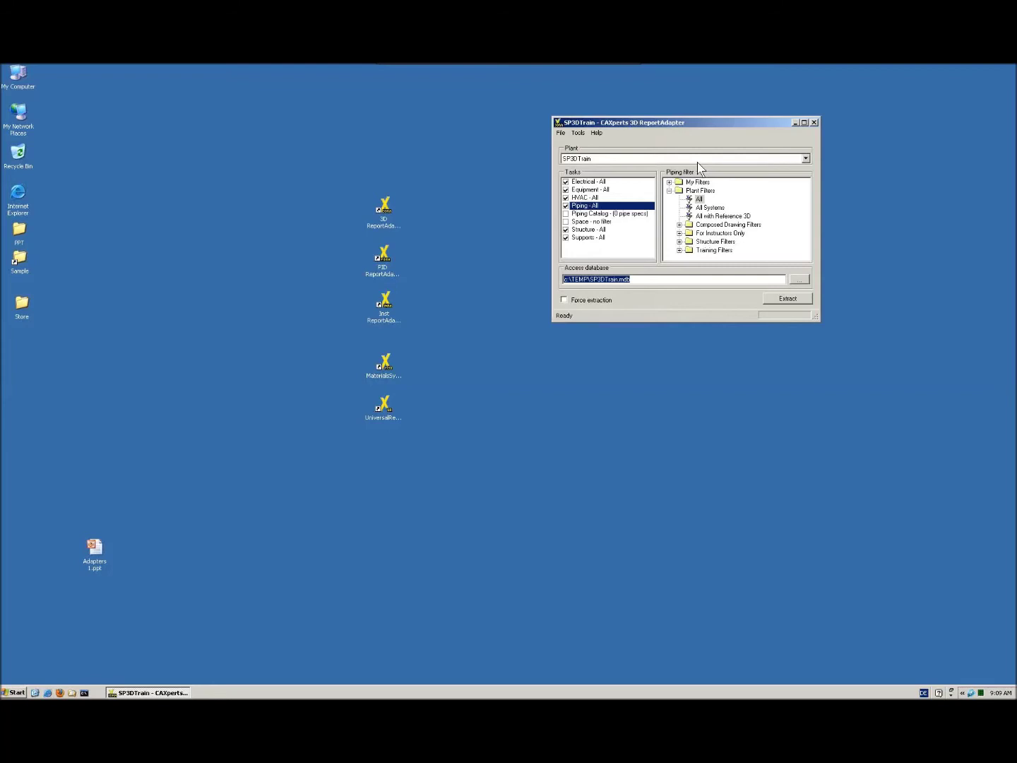
- Launch UniversalReporter and open the recent 3D data project D:\sample\URS\3D DB with iso\Madison.mdb
left_click(386, 409)
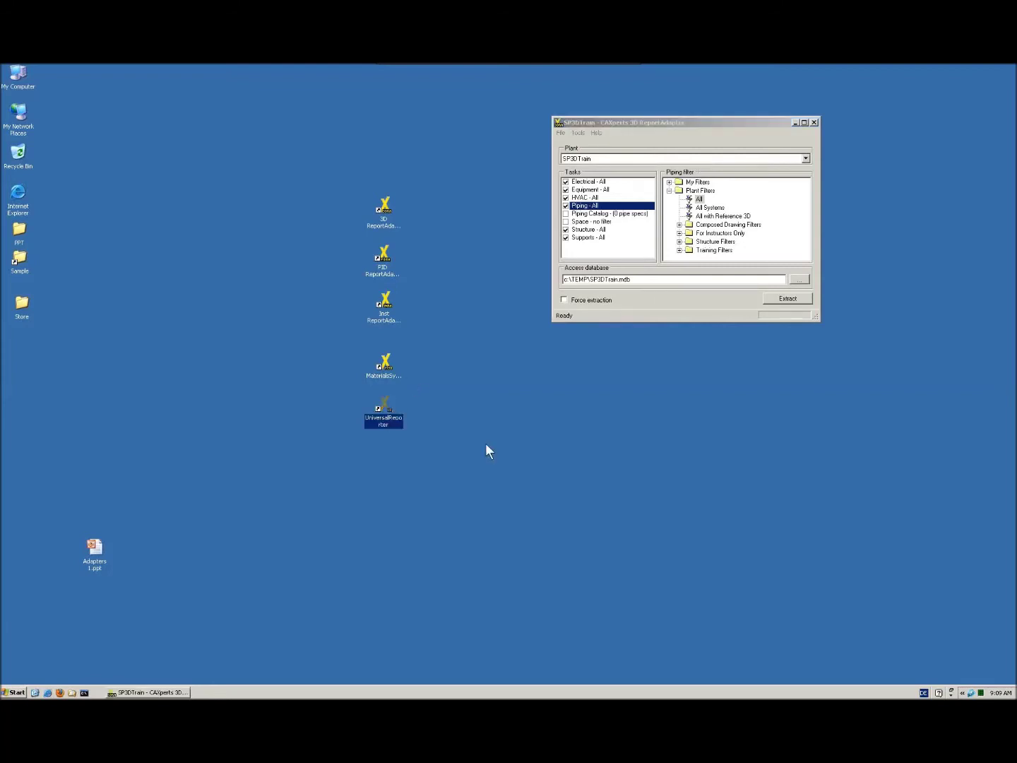
left_click(400, 409)
left_click(399, 406)
key("Return")
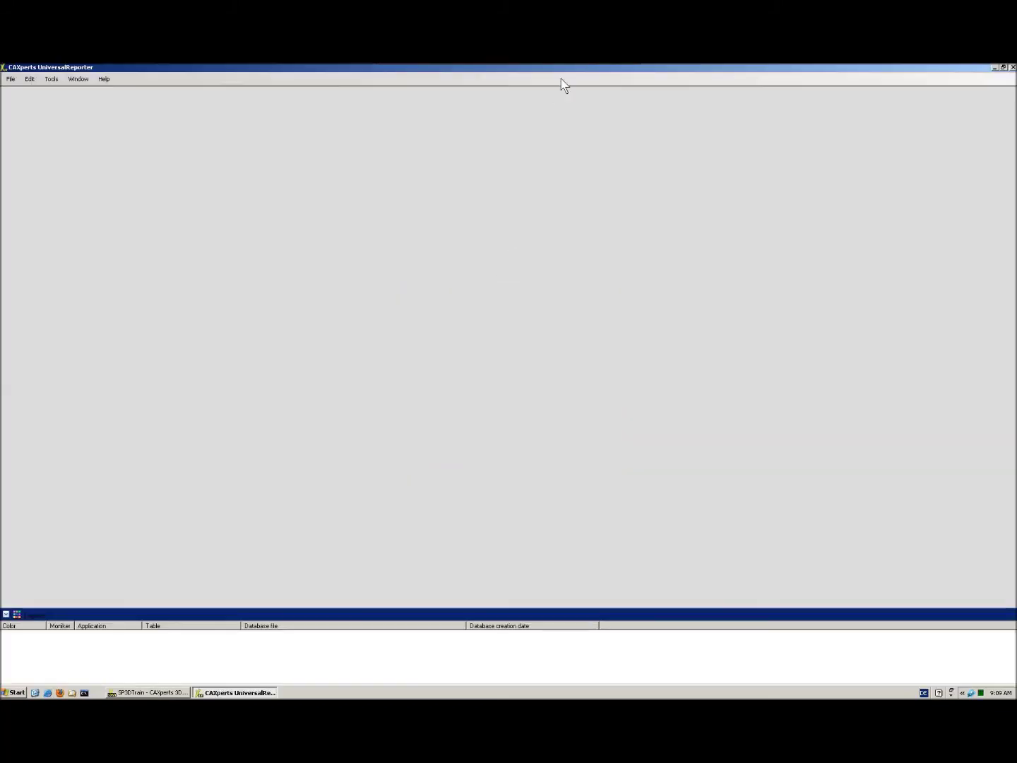
mouse_move(599, 67)
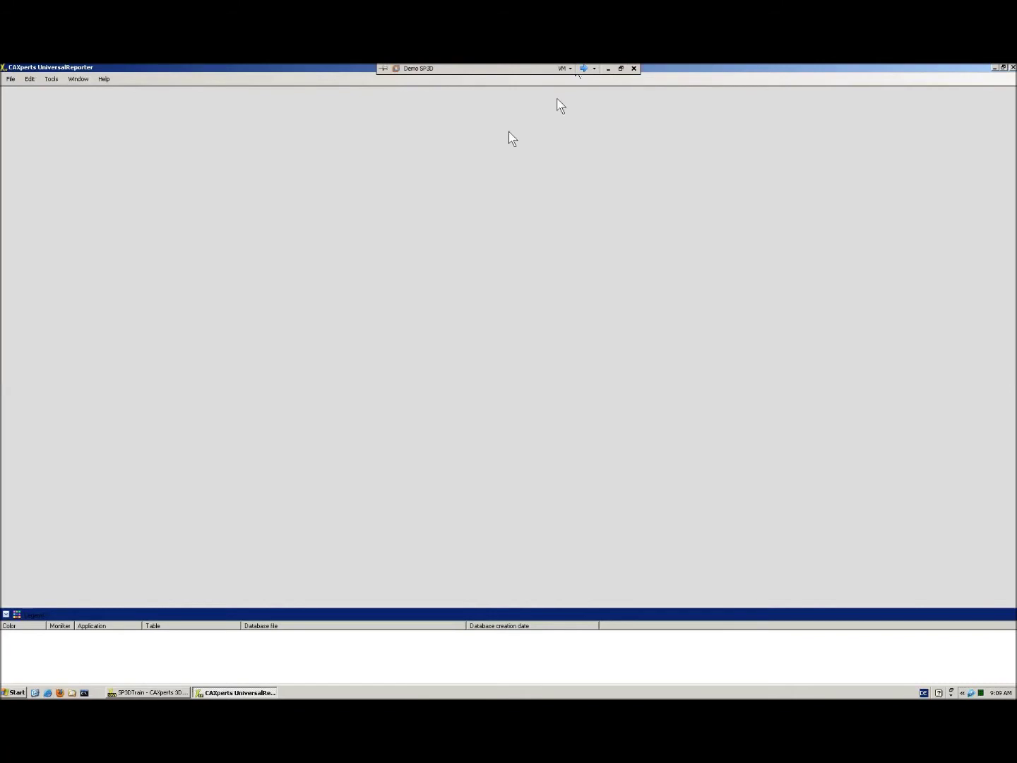
left_click(10, 78)
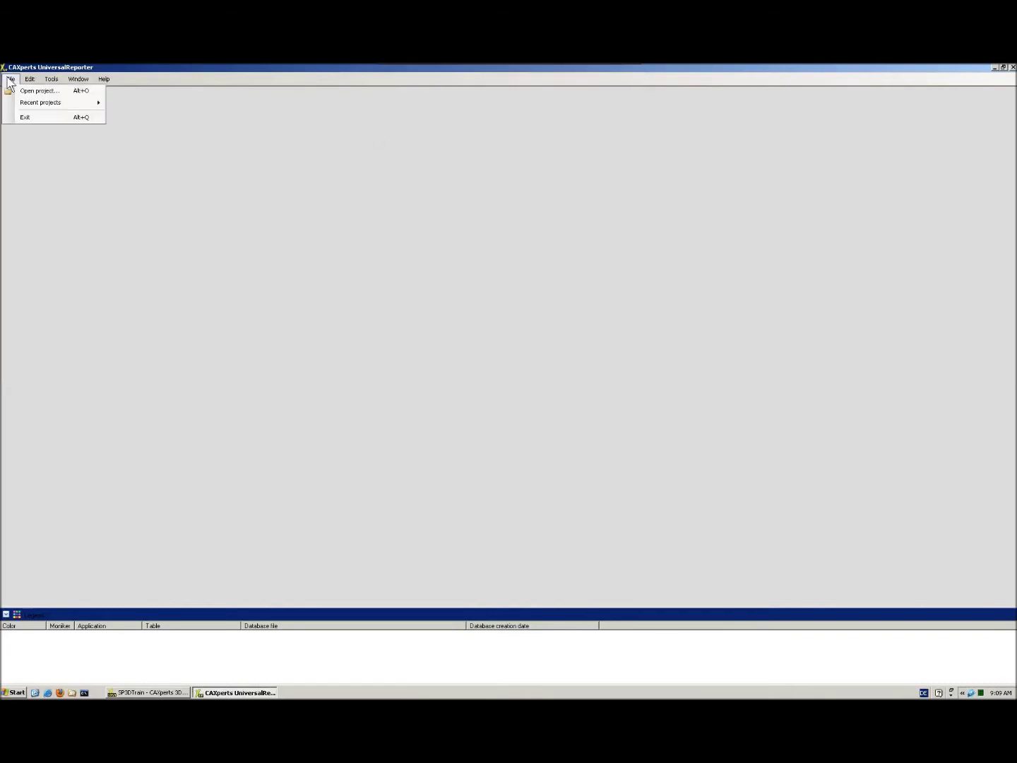
mouse_move(39, 107)
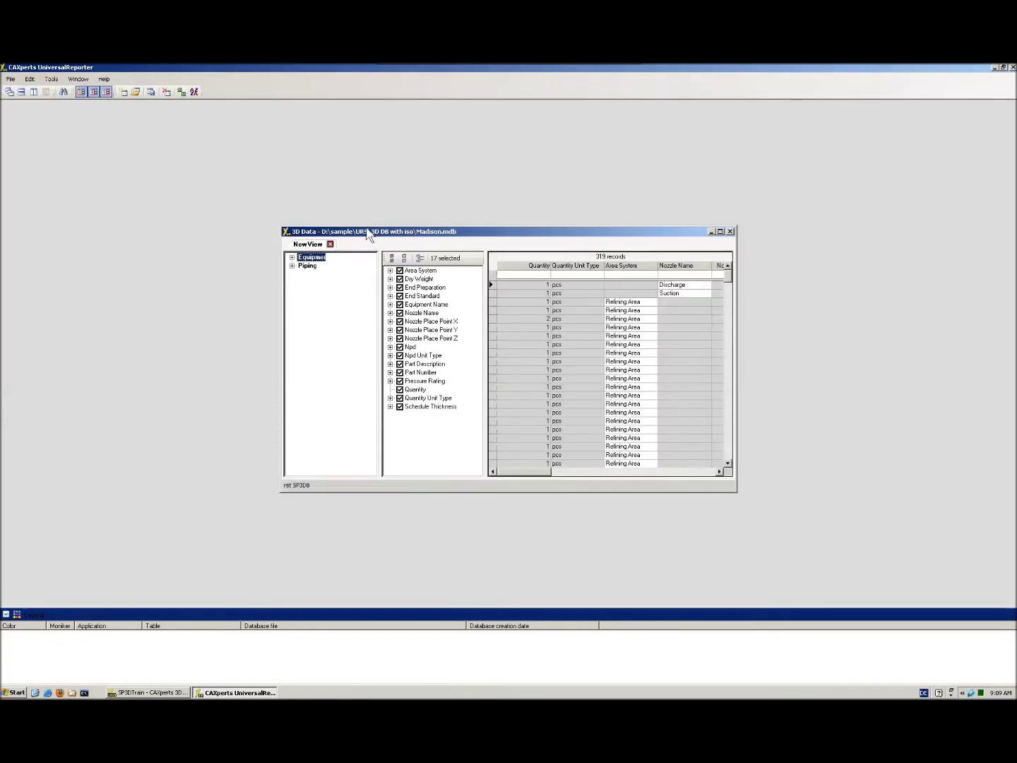
- Maximize the 3D Data window, narrow its category tree and show the Piping data
double_click(368, 233)
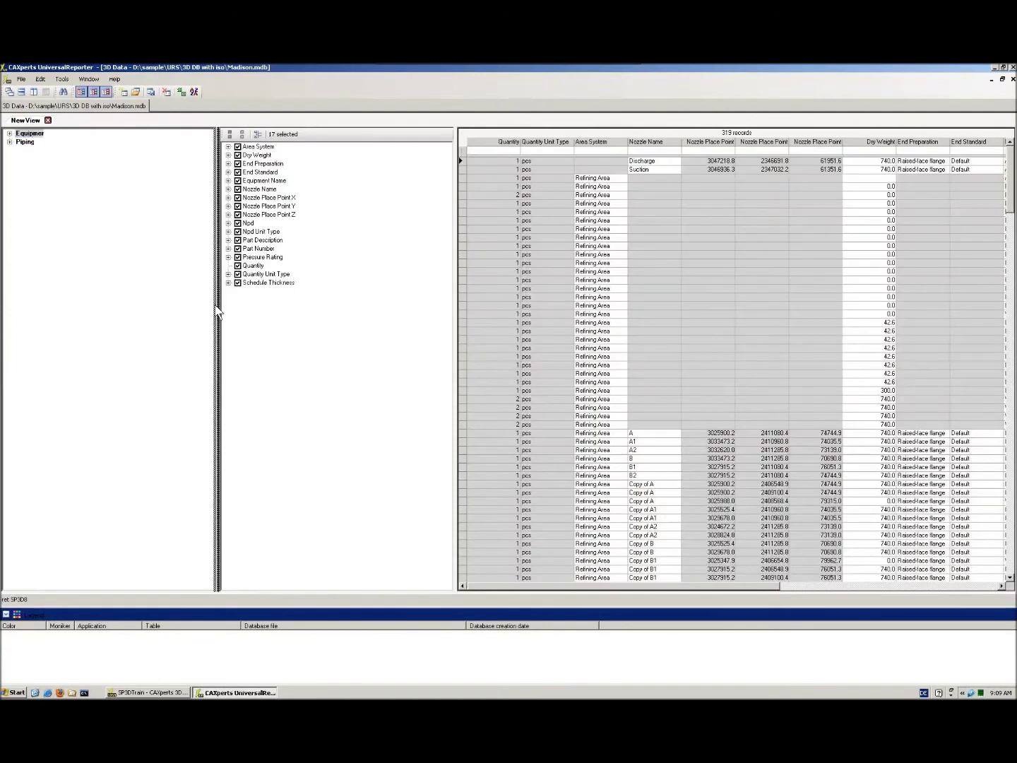
left_click_drag(219, 306, 161, 307)
left_click(25, 142)
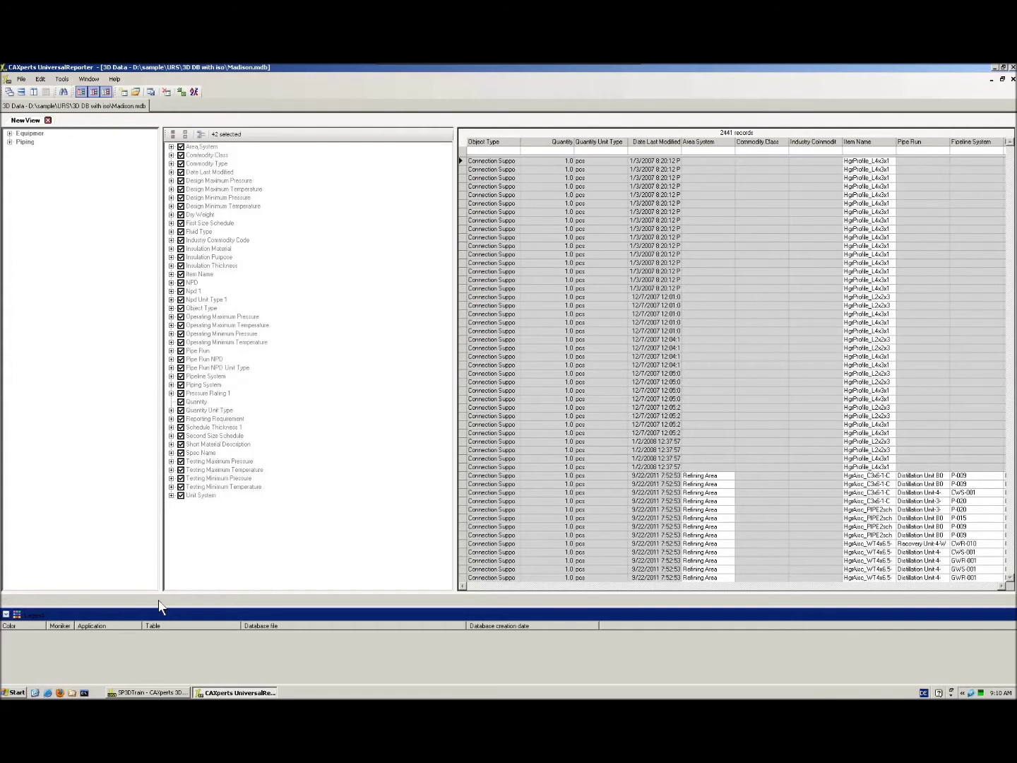
- Reduce the Piping attributes to Area System, Unit System, Commodity Class, Commodity Type, Pipeline System and Item Name
left_click(185, 134)
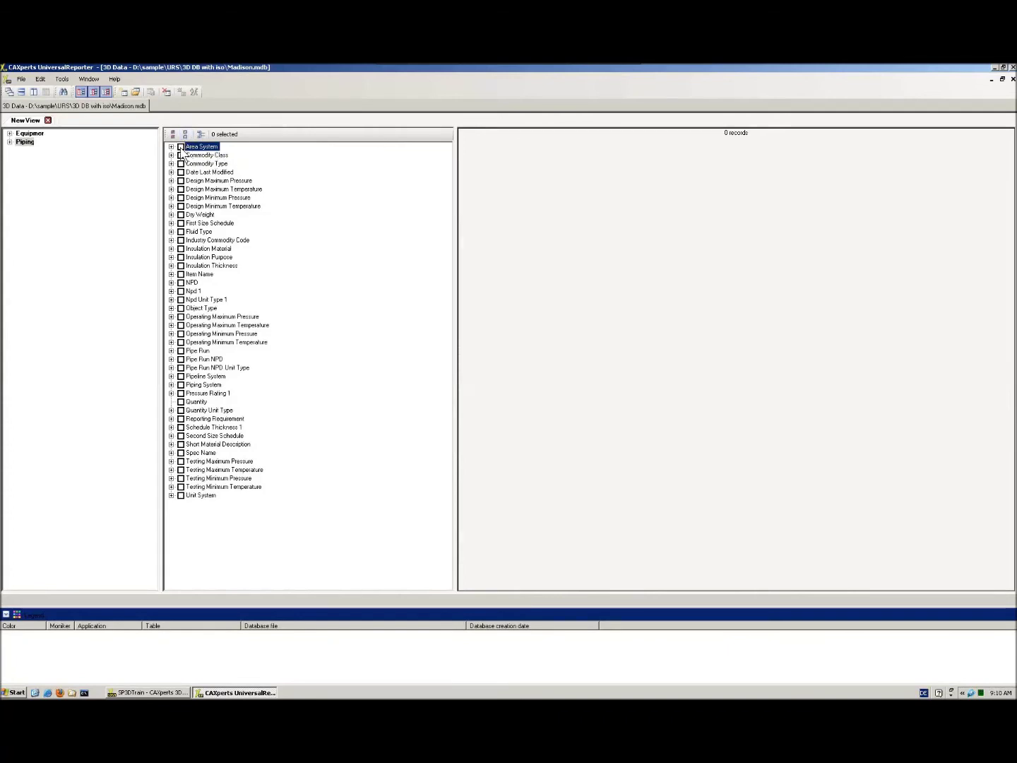
left_click(181, 147)
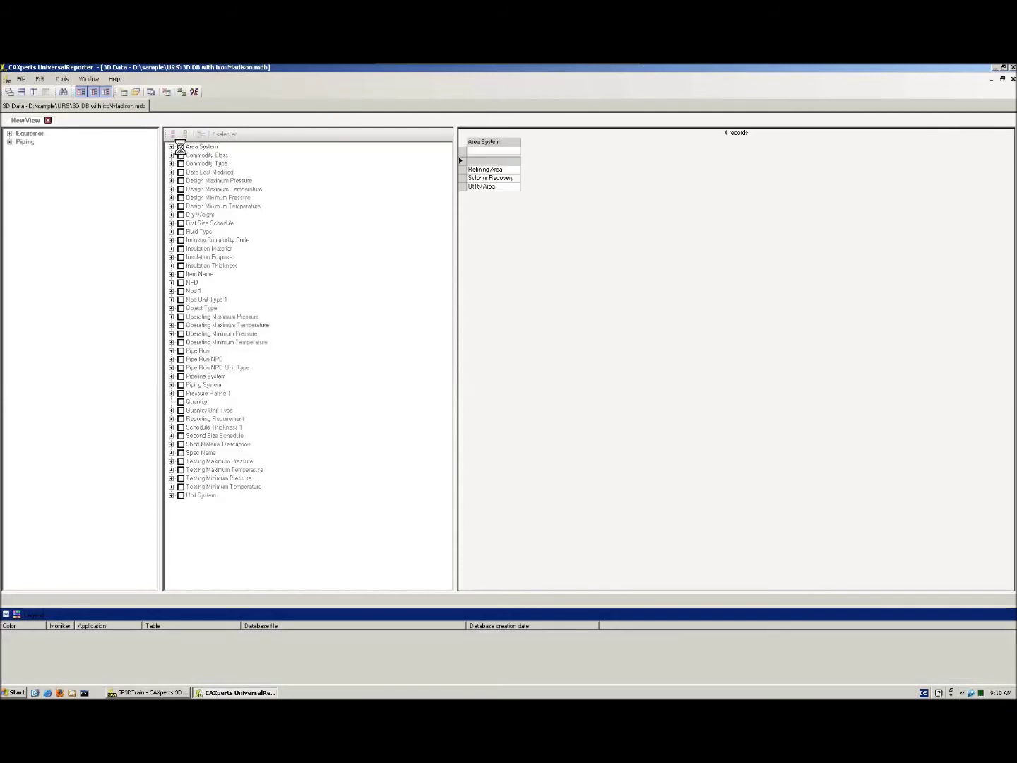
left_click(181, 496)
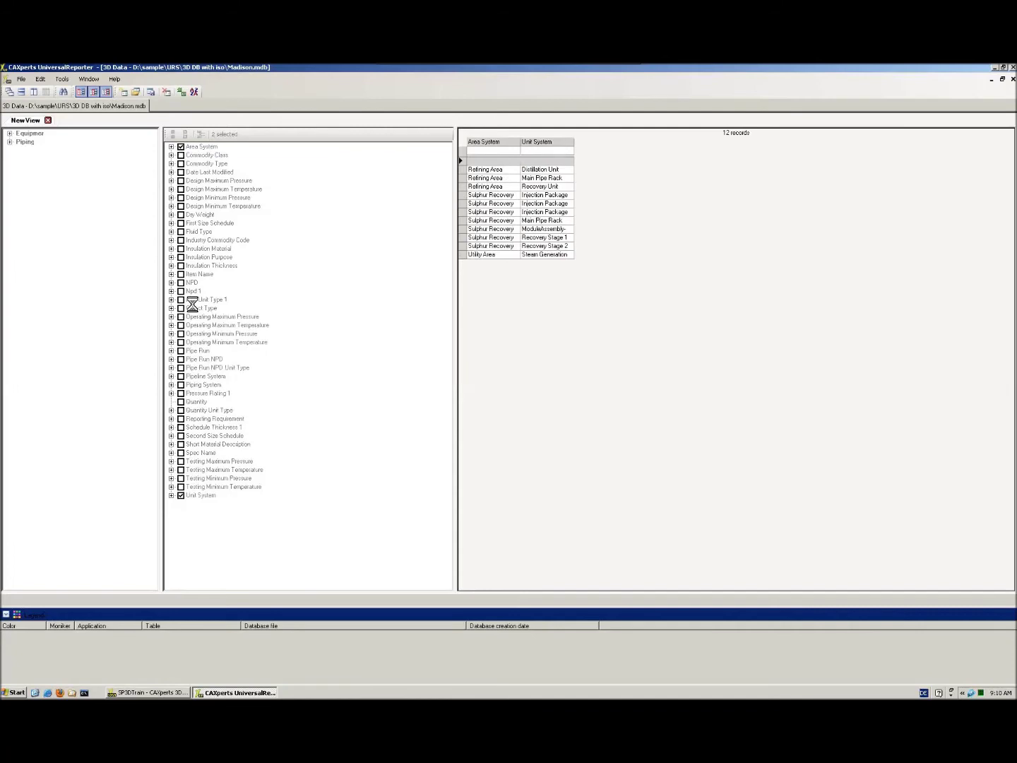
left_click(181, 155)
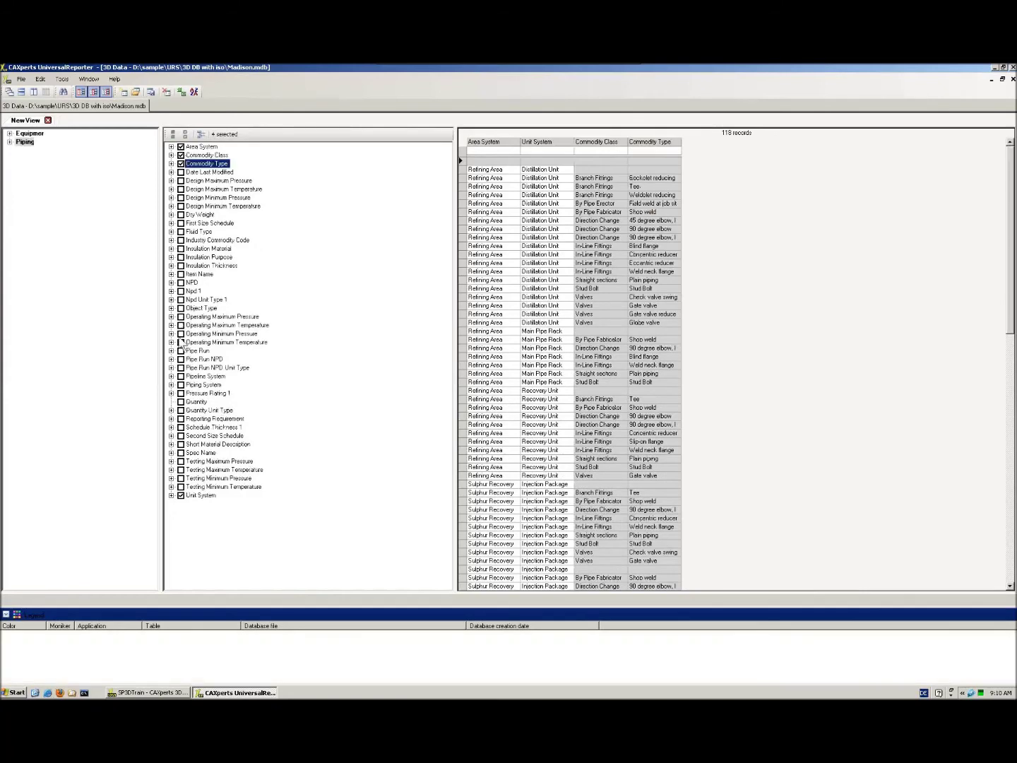
left_click(181, 376)
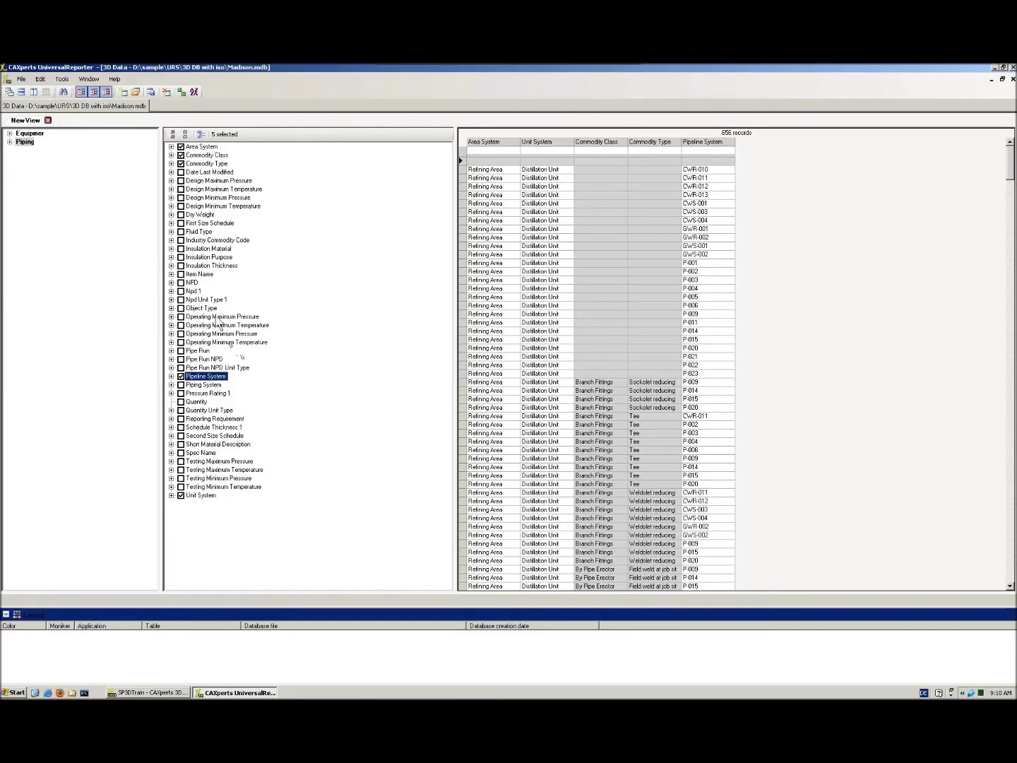
left_click(181, 275)
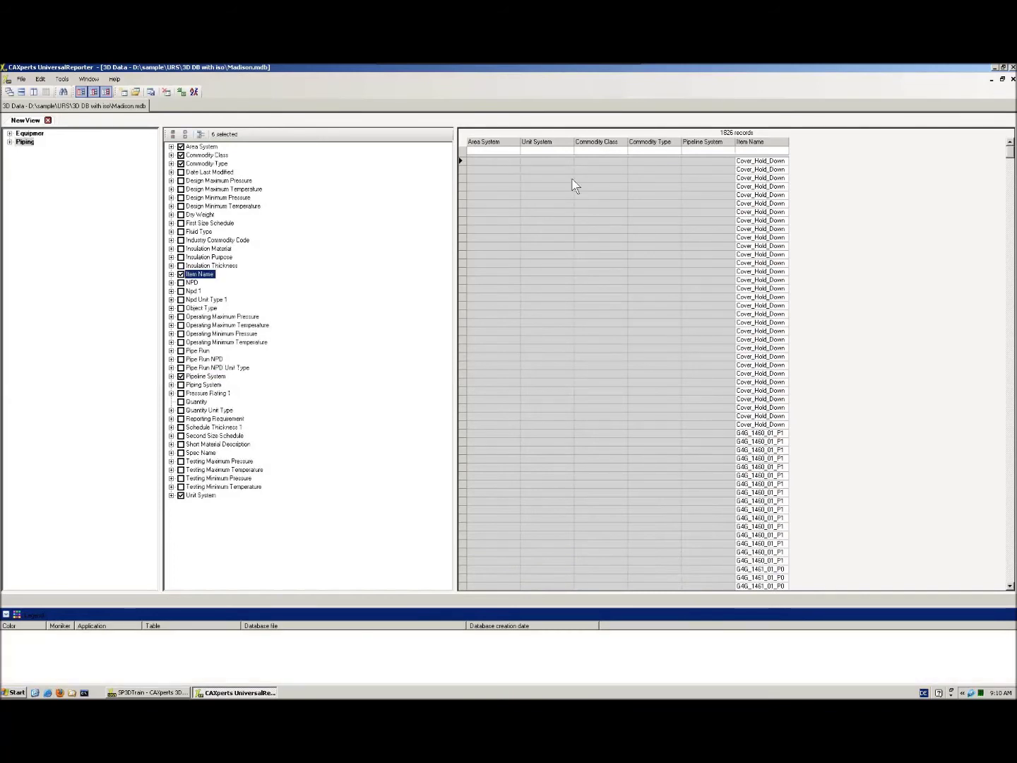
- Filter the Piping records by Commodity Class to show only Valves
left_click(618, 150)
left_click(624, 150)
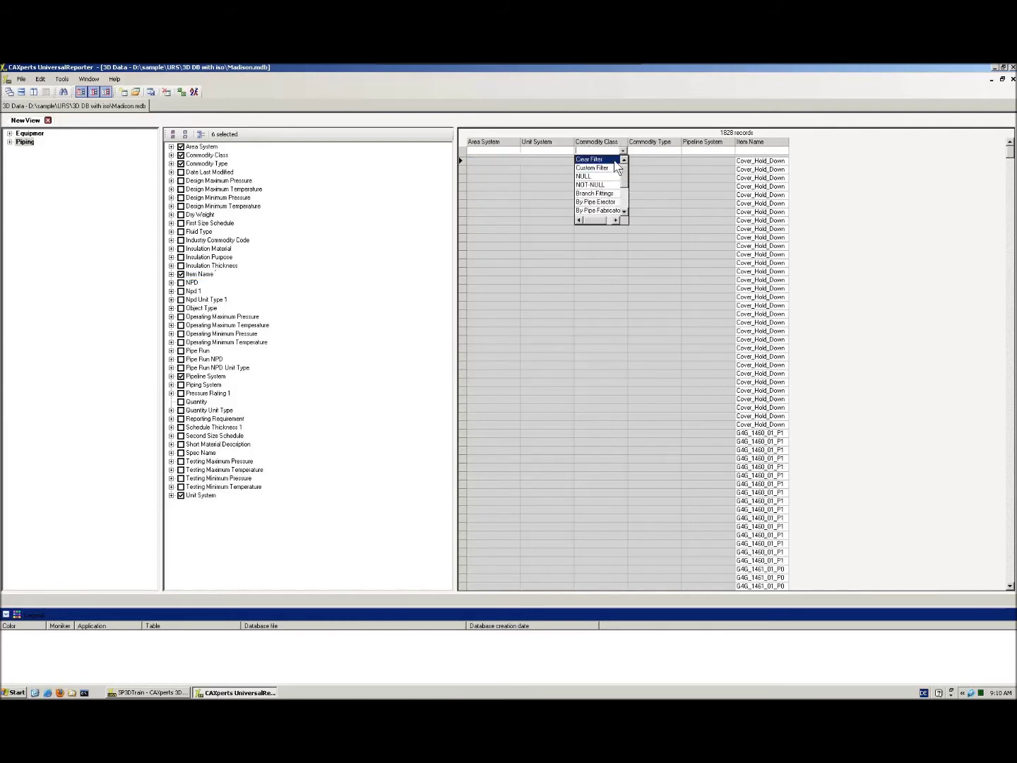
left_click(613, 175)
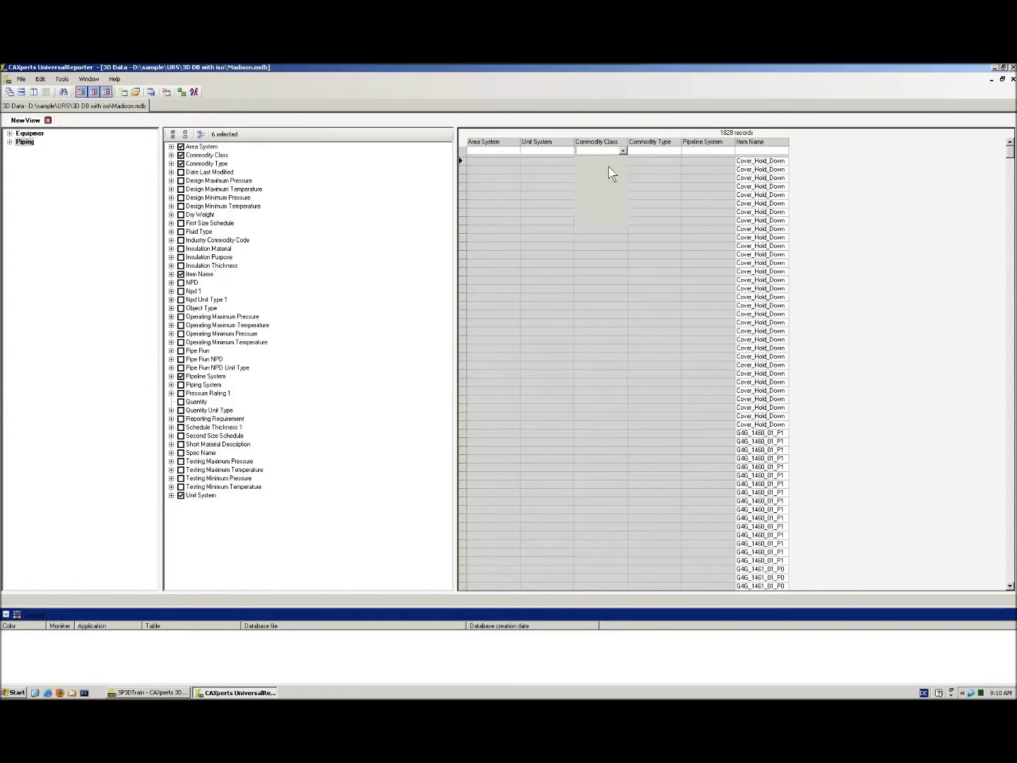
left_click(453, 359)
left_click(499, 448)
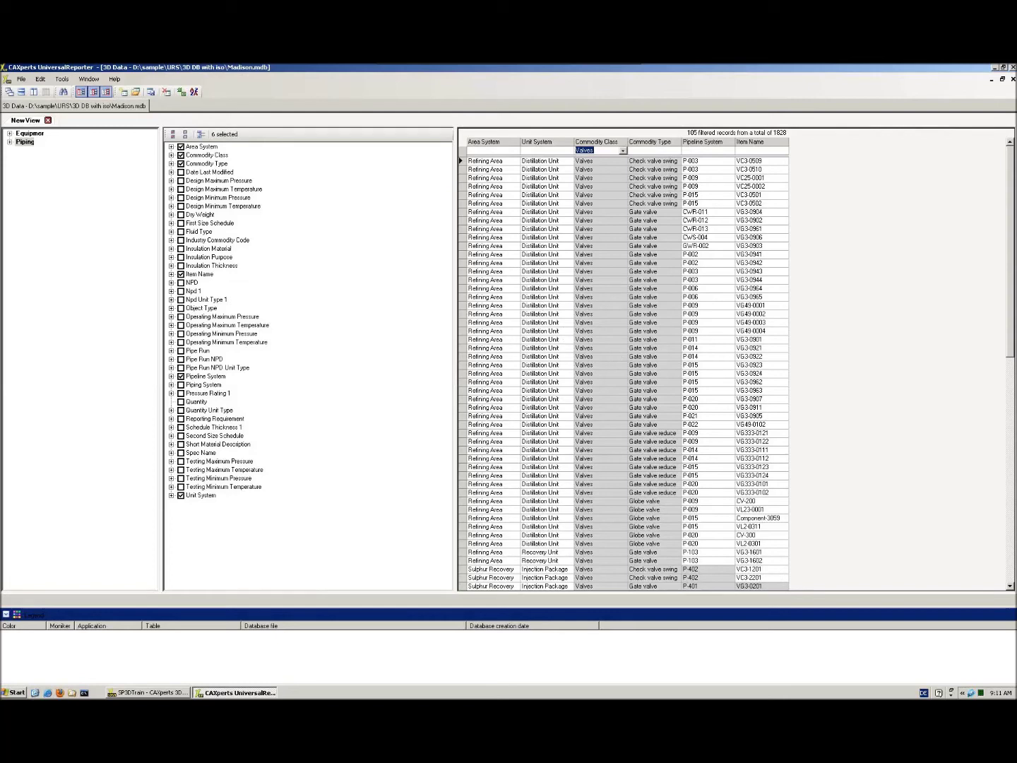
- Open the saved report view Standard Valve Report.Cvf from the ReportViews folder
left_click(22, 79)
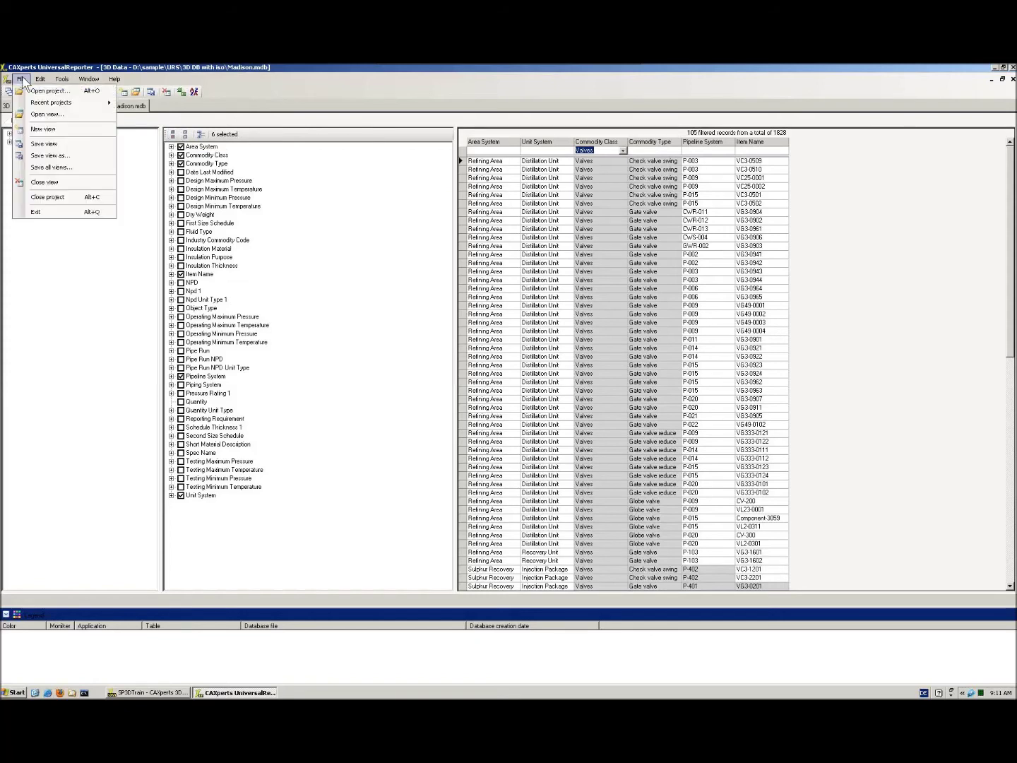
left_click(44, 117)
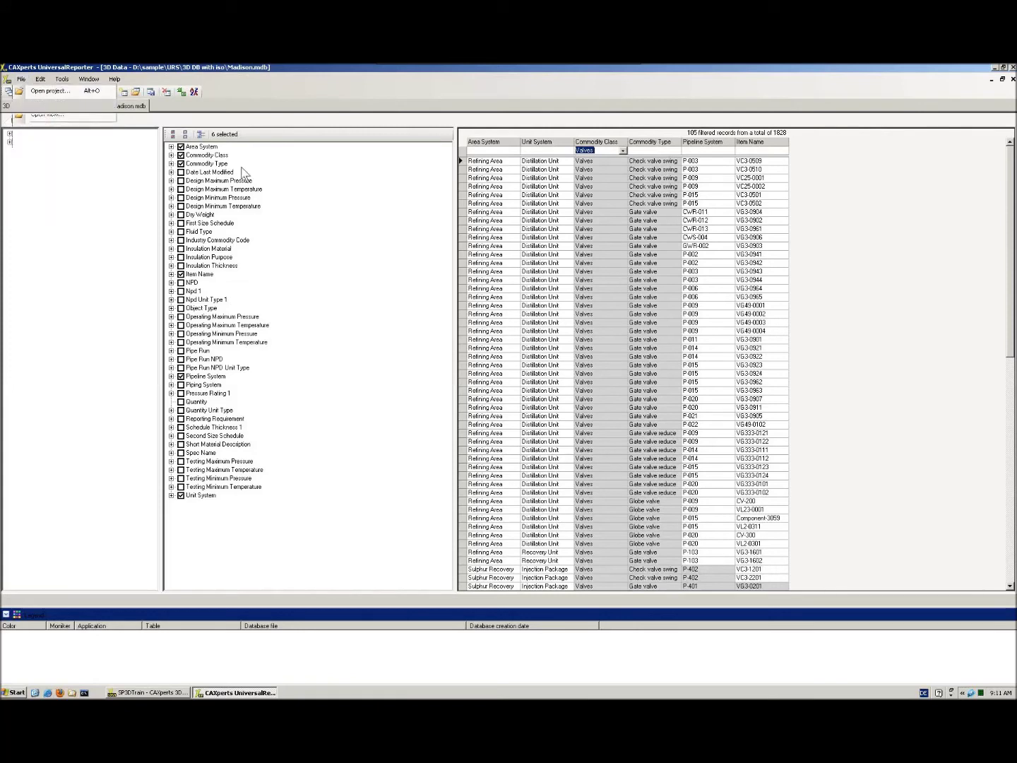
left_click(472, 238)
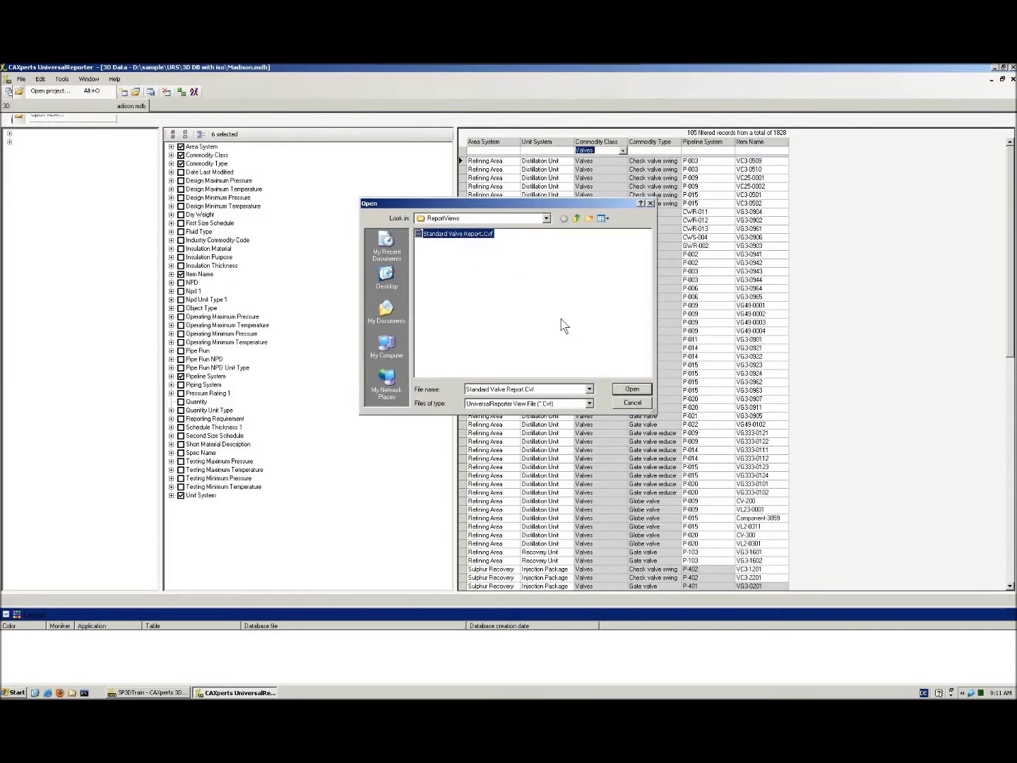
left_click(631, 391)
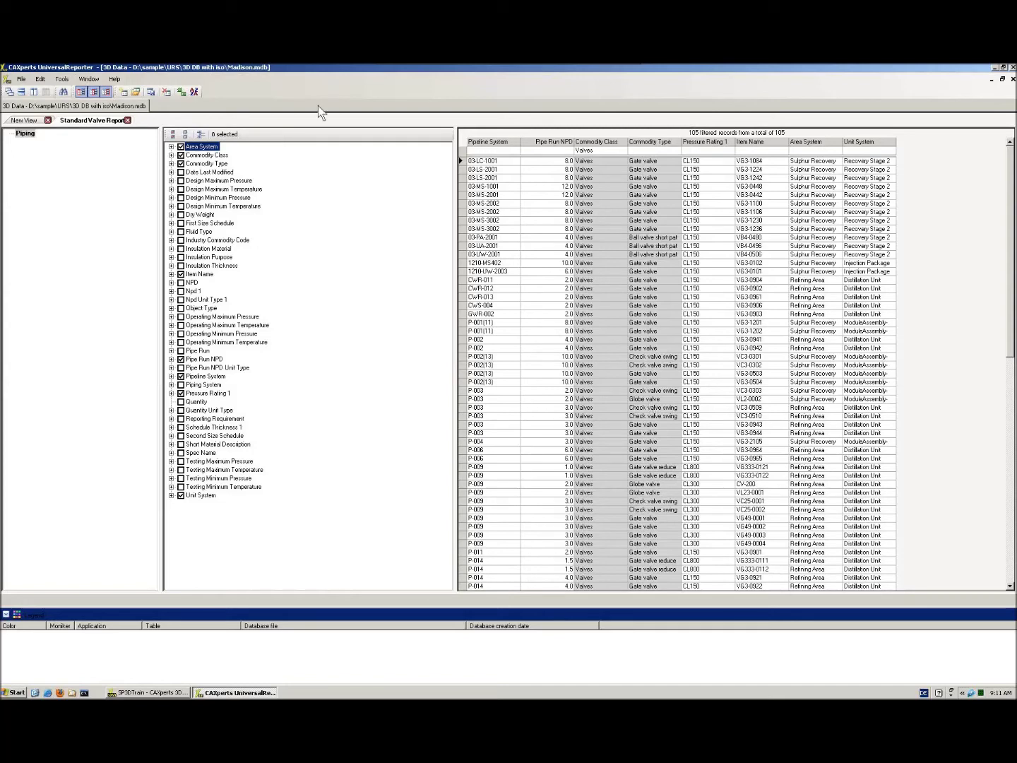
- Set up a report for the Standard Valve Report view using the template StandardValveReport.xlsx
left_click(182, 94)
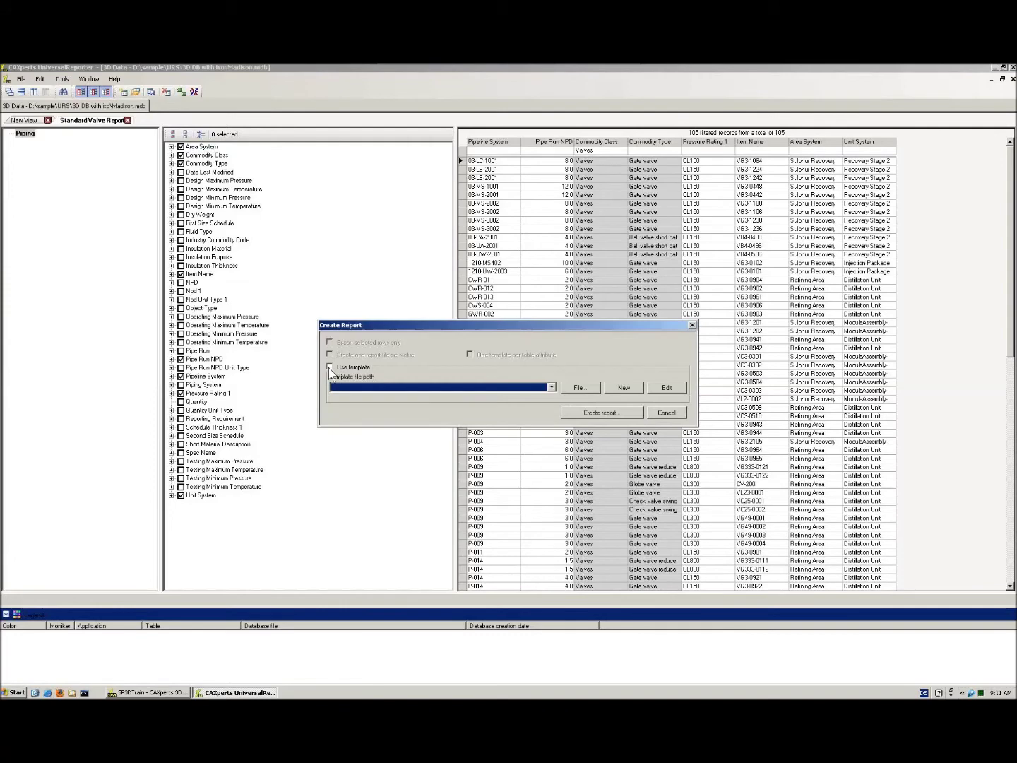
left_click(329, 367)
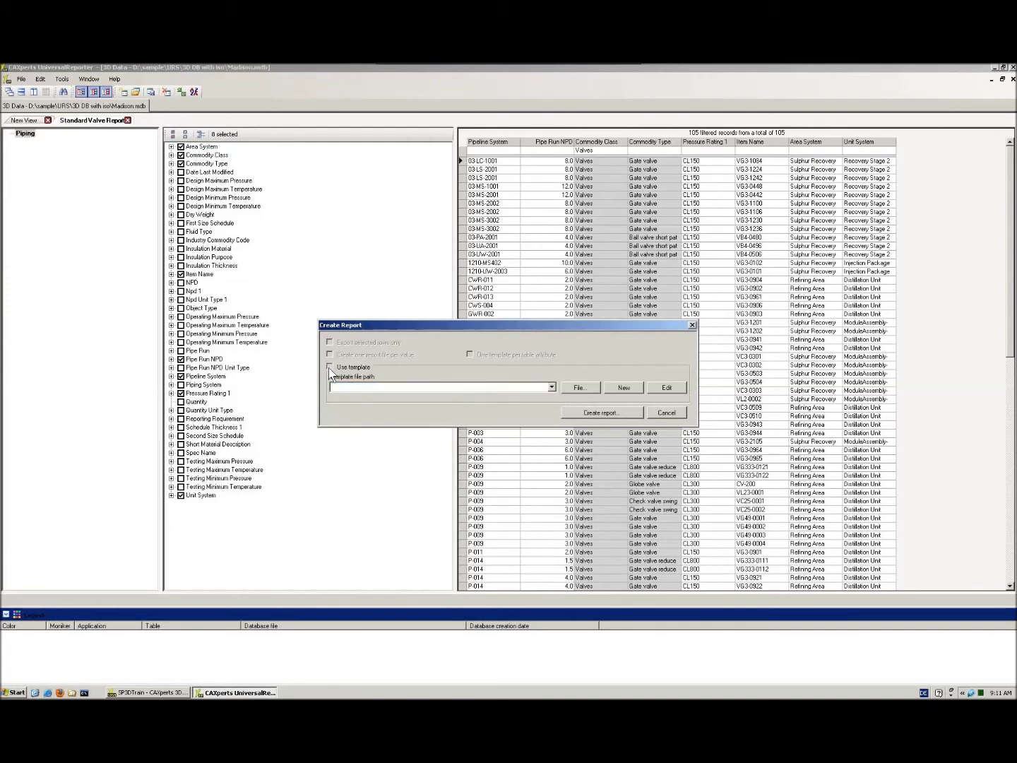
left_click(578, 389)
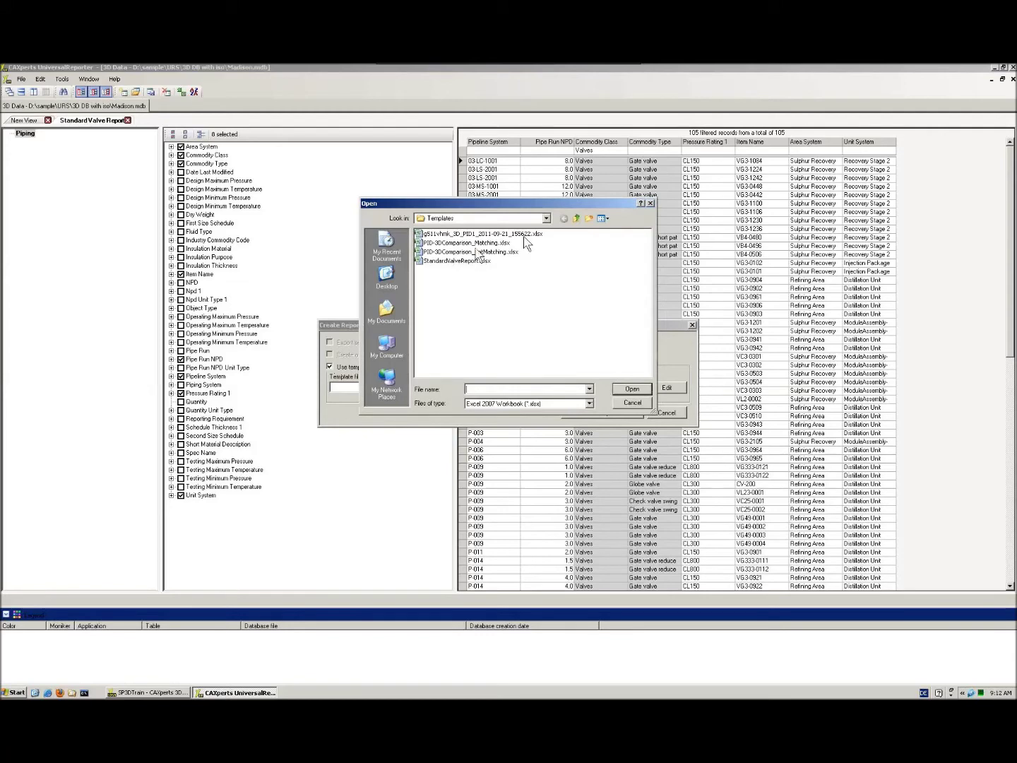
left_click(461, 260)
left_click(633, 388)
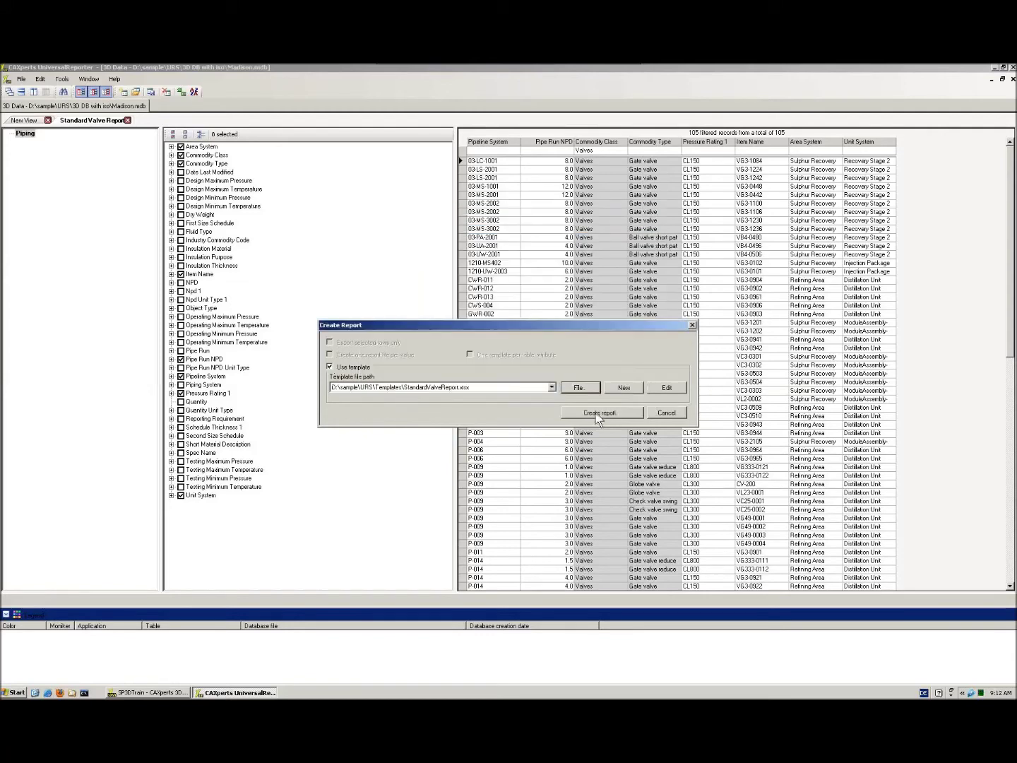
- Create and save the valve report, and open the resulting workbook in Excel
left_click(600, 413)
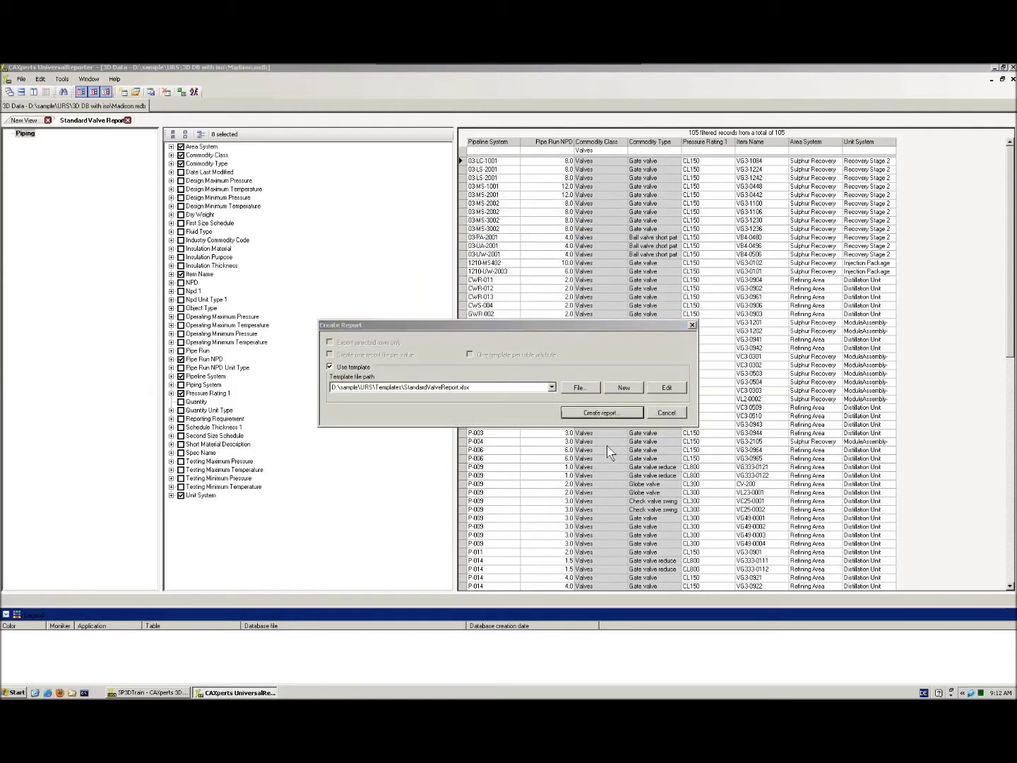
left_click(638, 388)
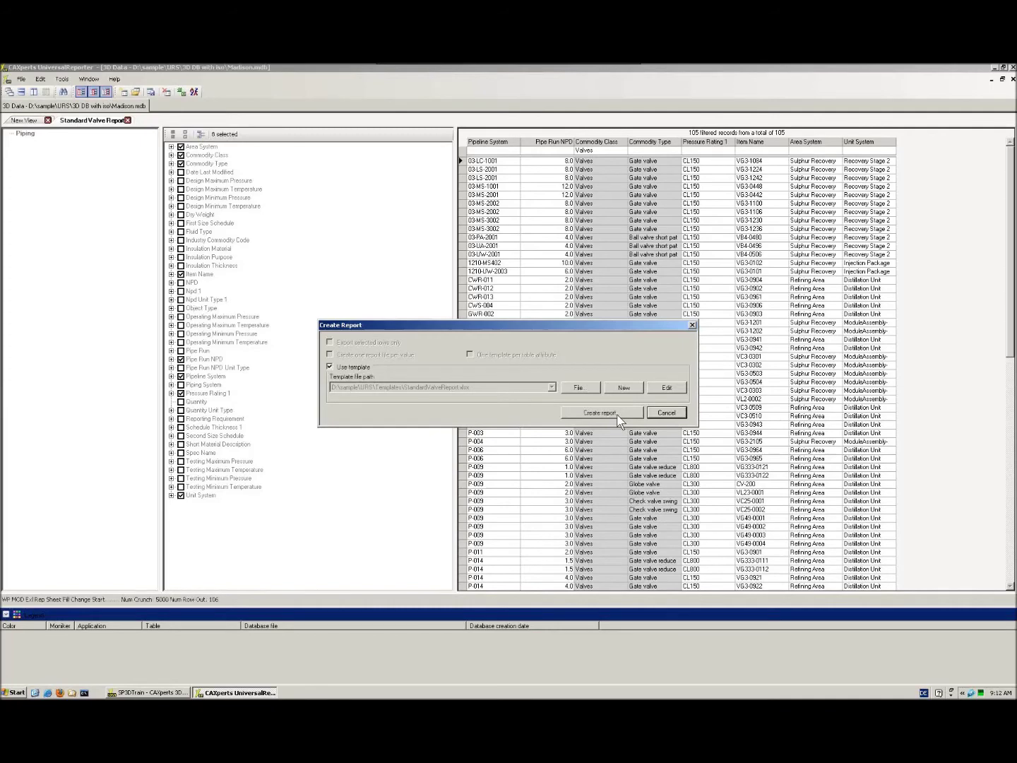
left_click(496, 403)
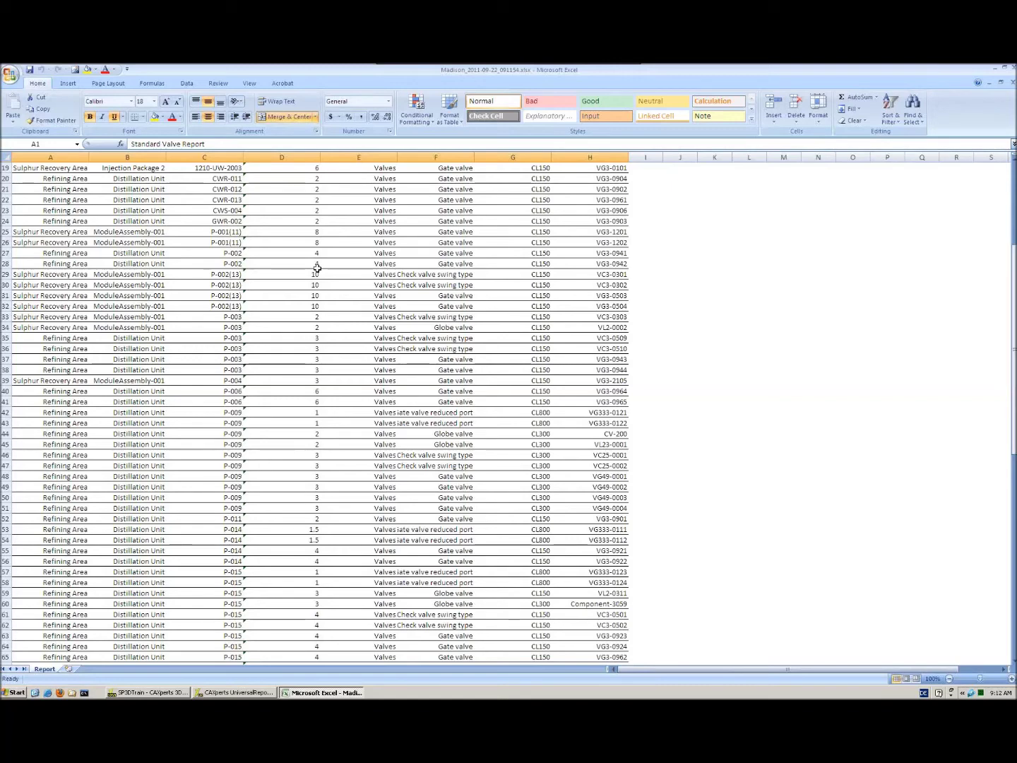
- Close the Standard Valve Report workbook in Excel and minimize the Demo SP3D virtual machine session
scroll(317, 267, "up", 6)
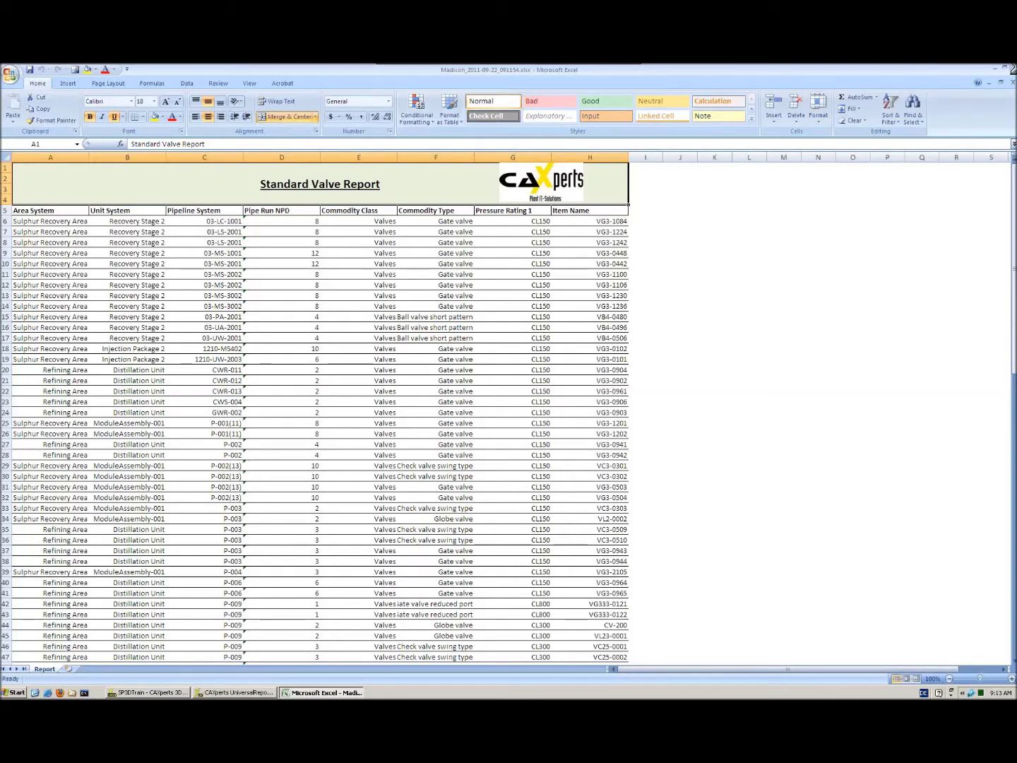
left_click(1012, 68)
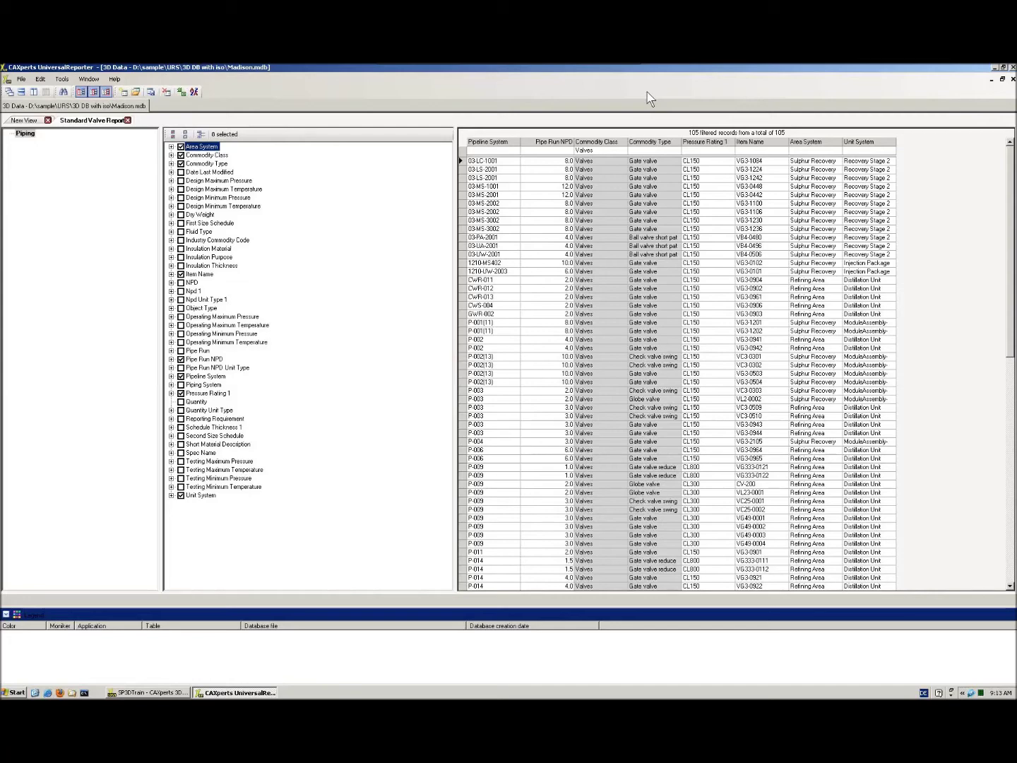
mouse_move(612, 69)
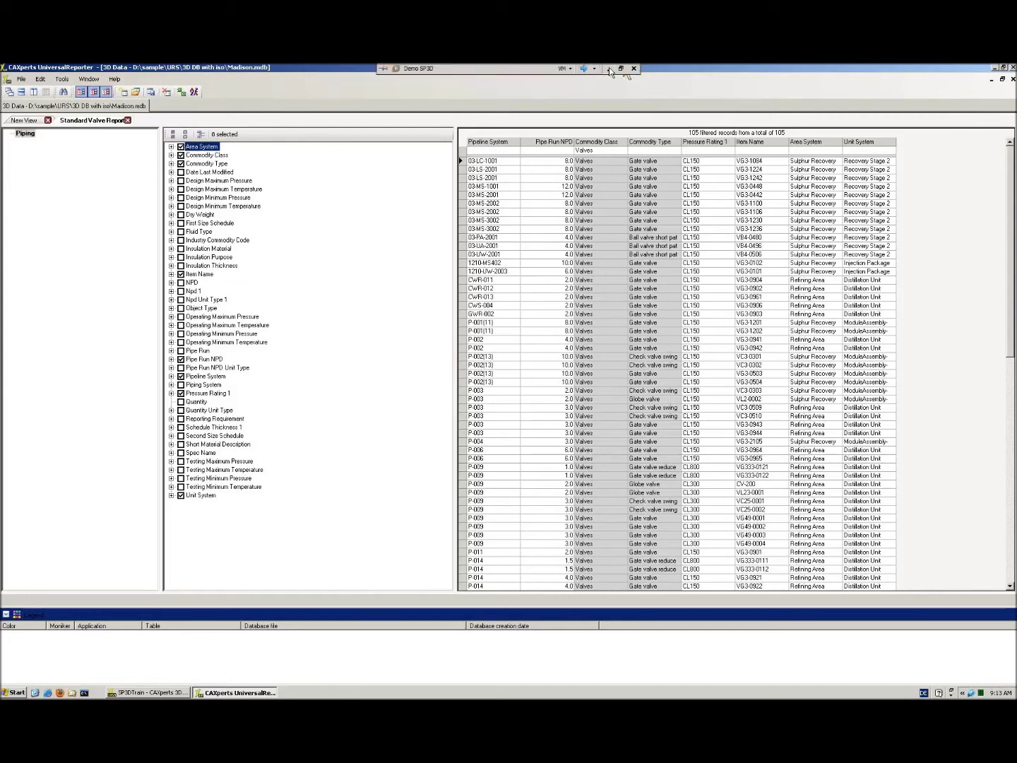
left_click(610, 68)
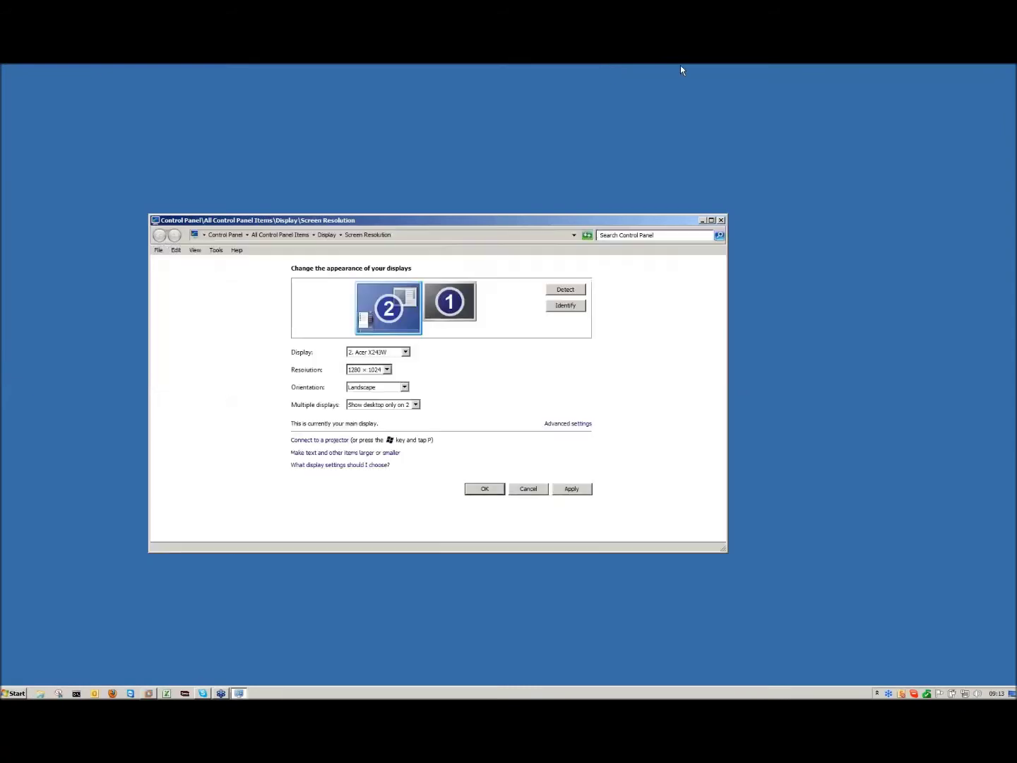
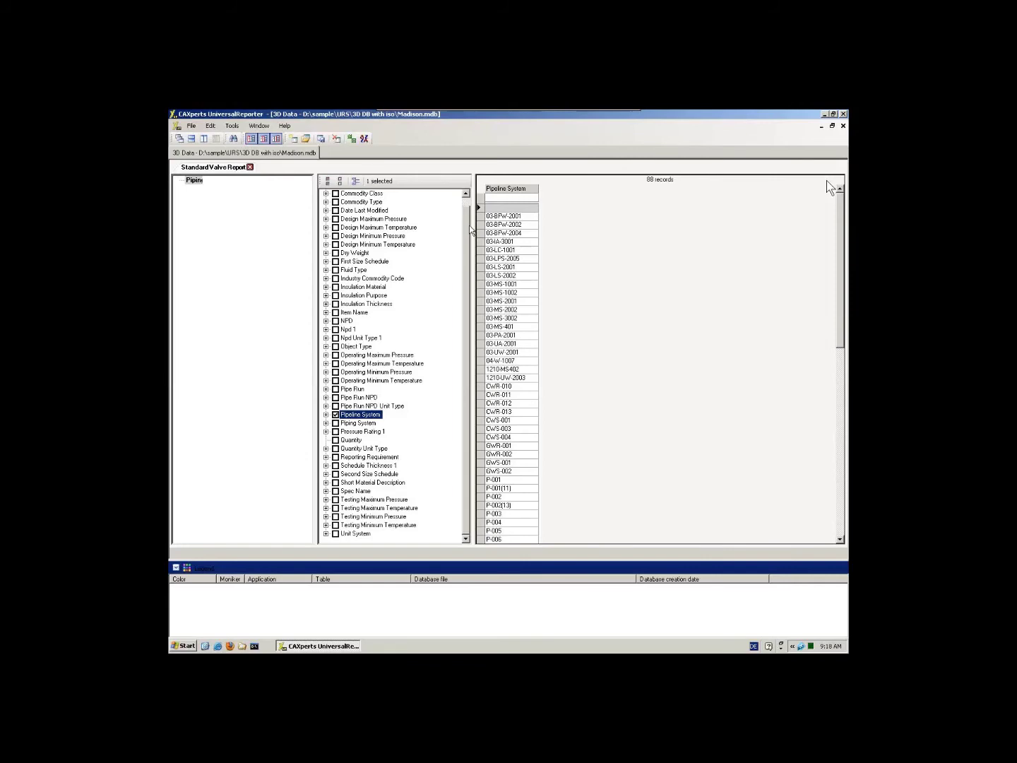
- Add the Pipe Run, Operating Maximum Pressure and Operating Maximum Temperature attributes, and sort the records by Operating Maximum Pressure in descending order
scroll(467, 207, "up", 1)
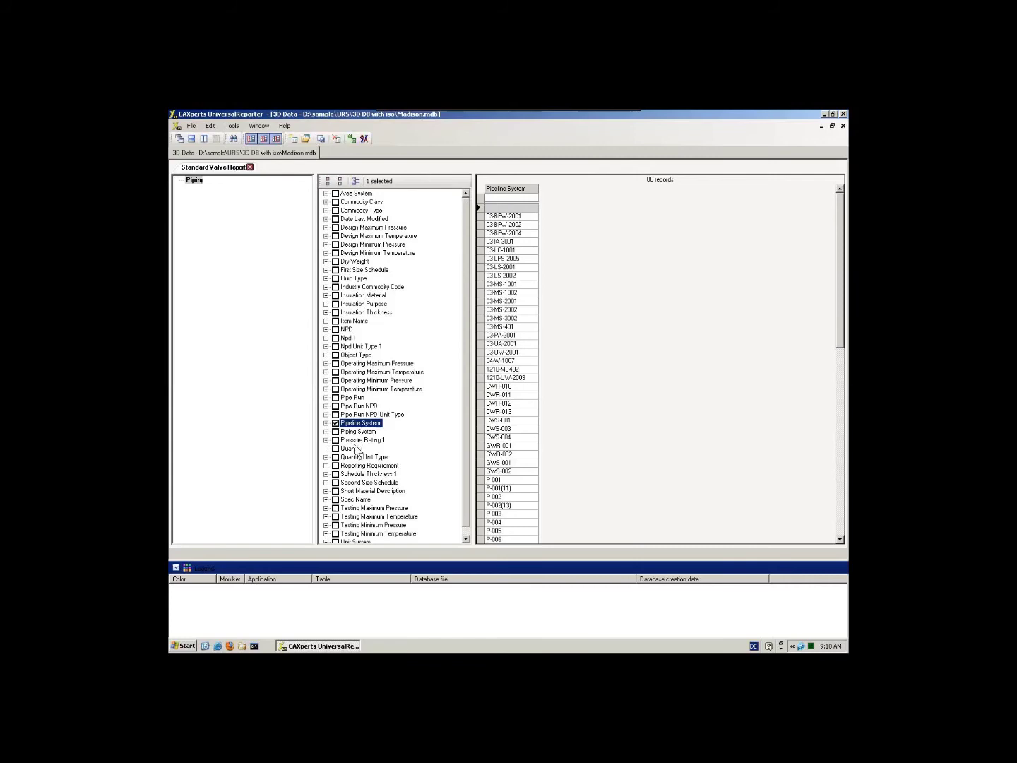
left_click(336, 397)
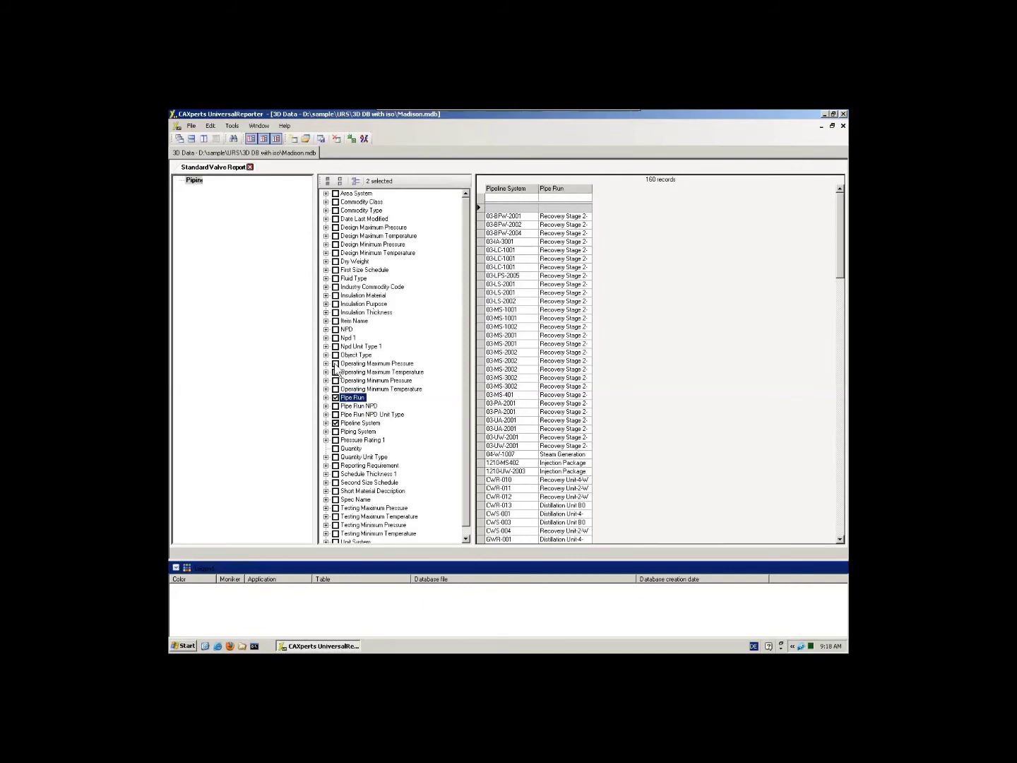
left_click(335, 363)
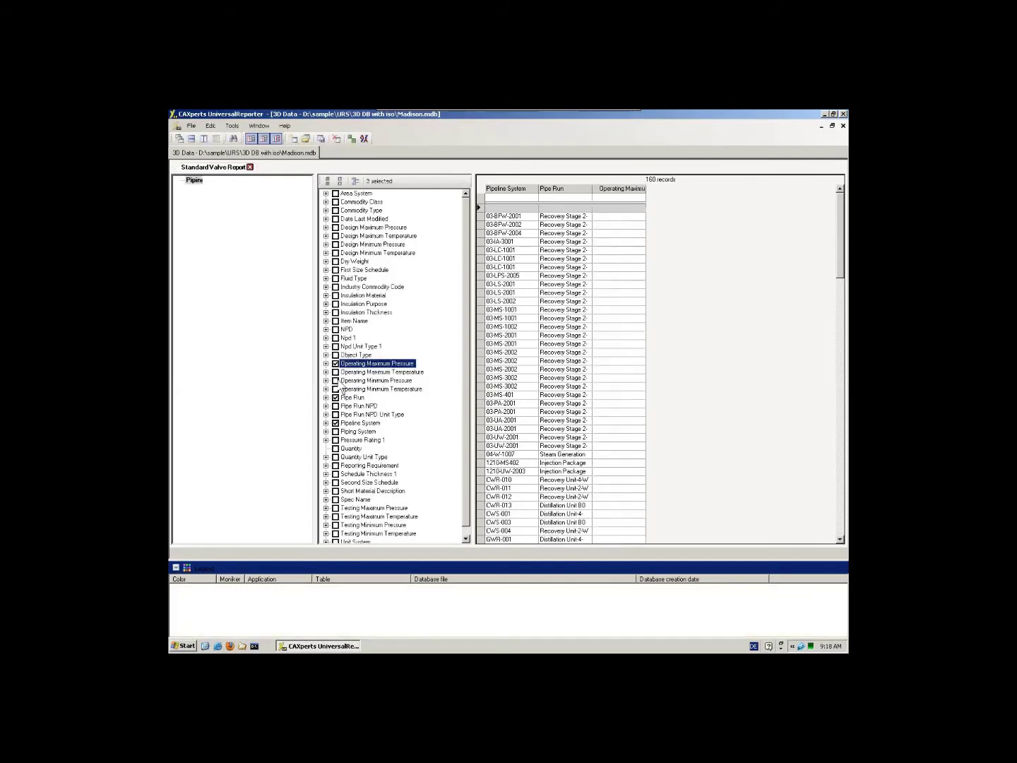
left_click(336, 372)
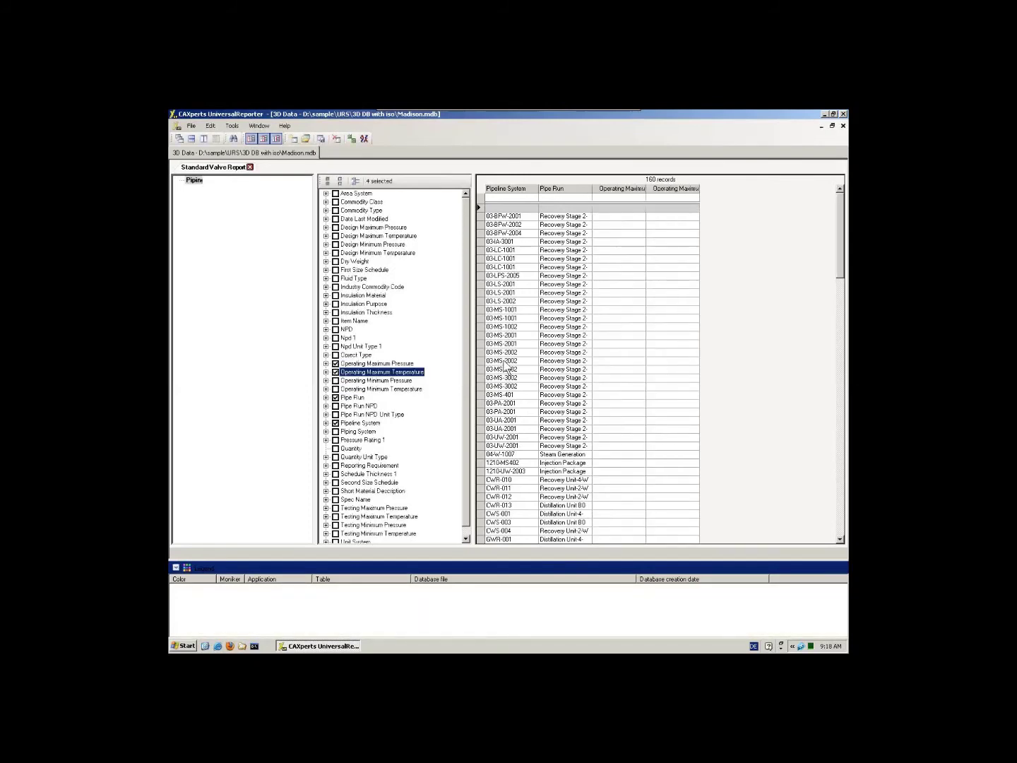
left_click(627, 185)
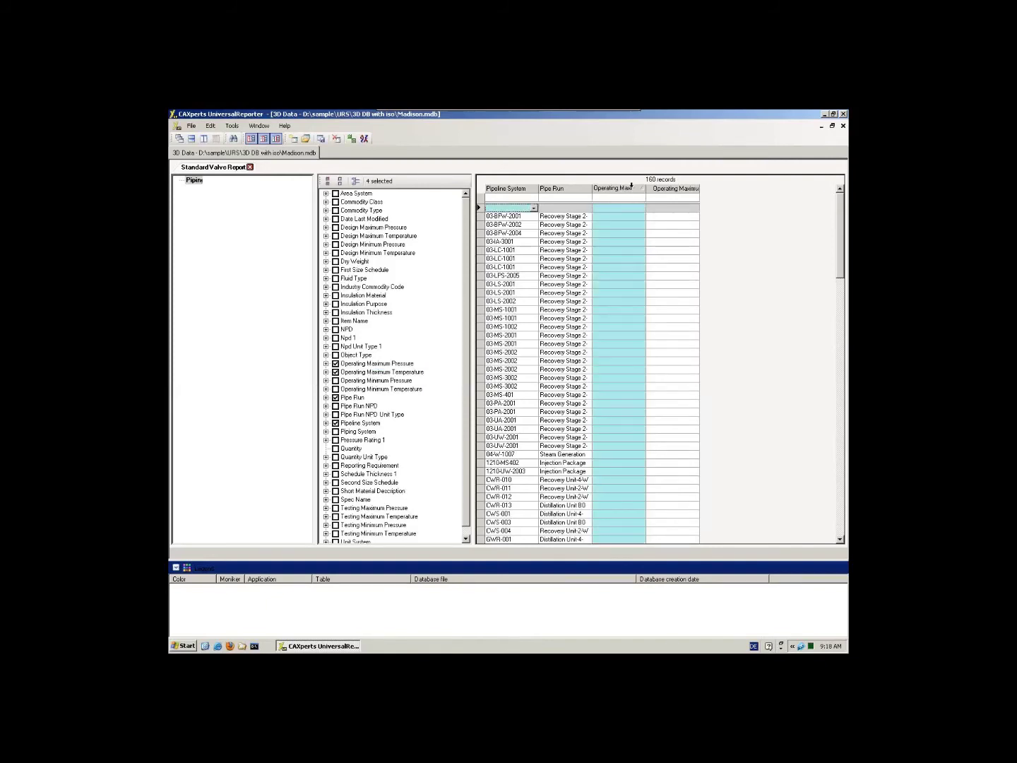
left_click(631, 186)
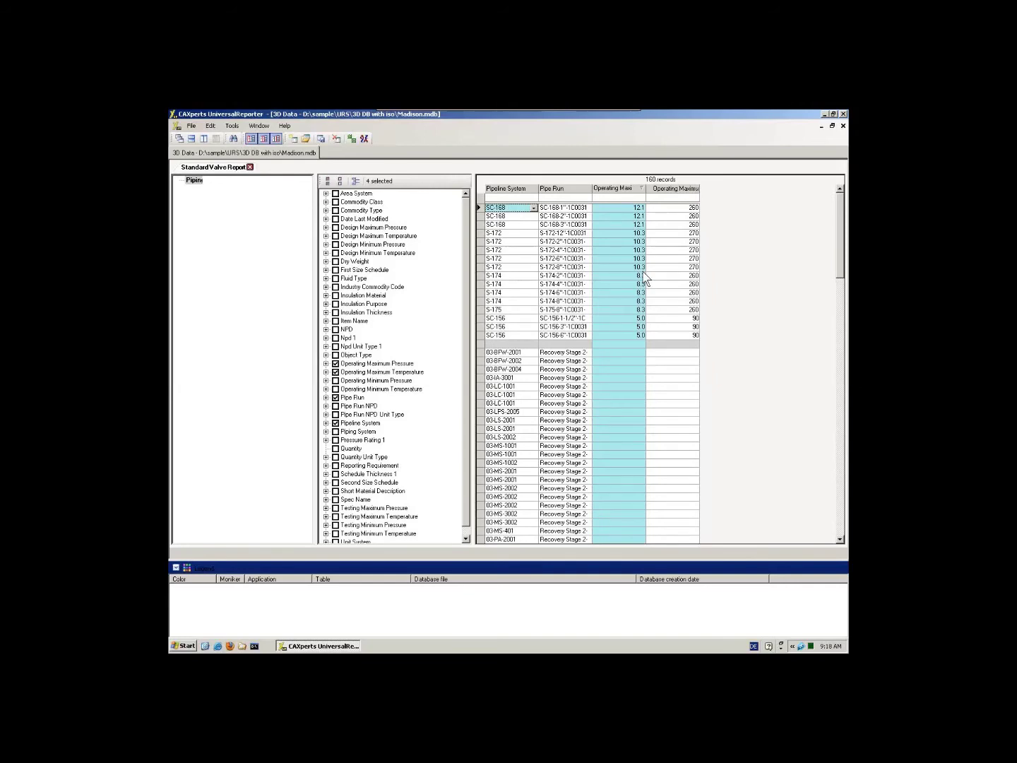
- Set Operating Maximum Pressure to 15 for all filtered objects that have the value 12.1
left_click(618, 210)
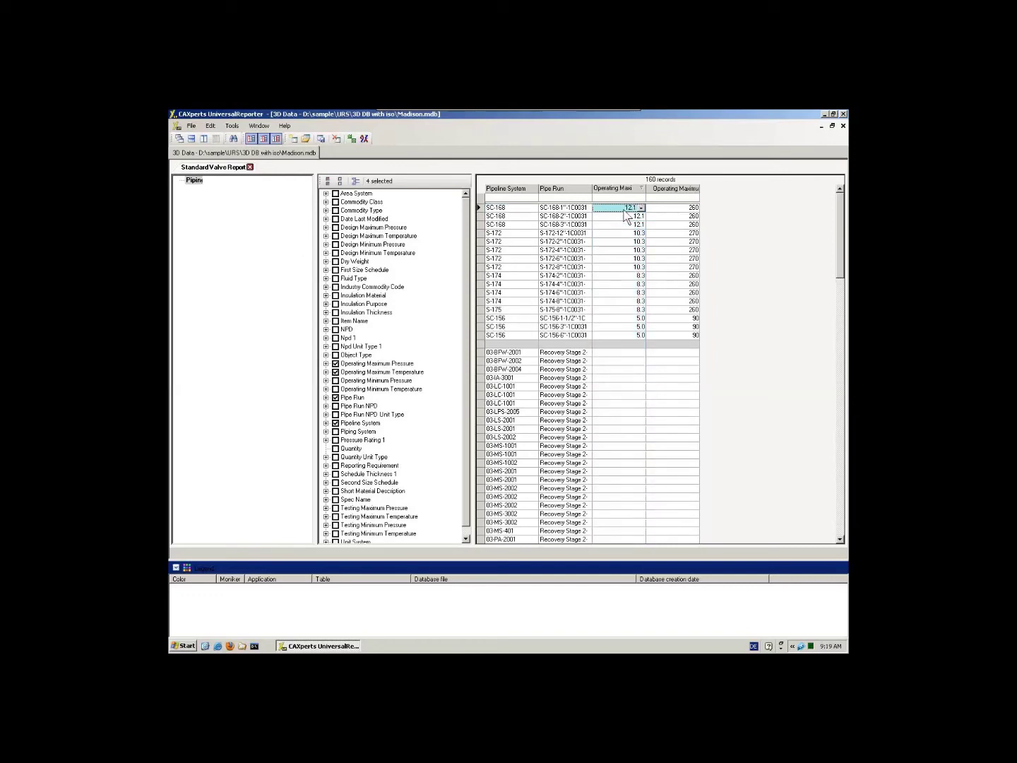
left_click(632, 208)
double_click(632, 209)
type("15")
key("Return")
left_click_drag(486, 322, 456, 283)
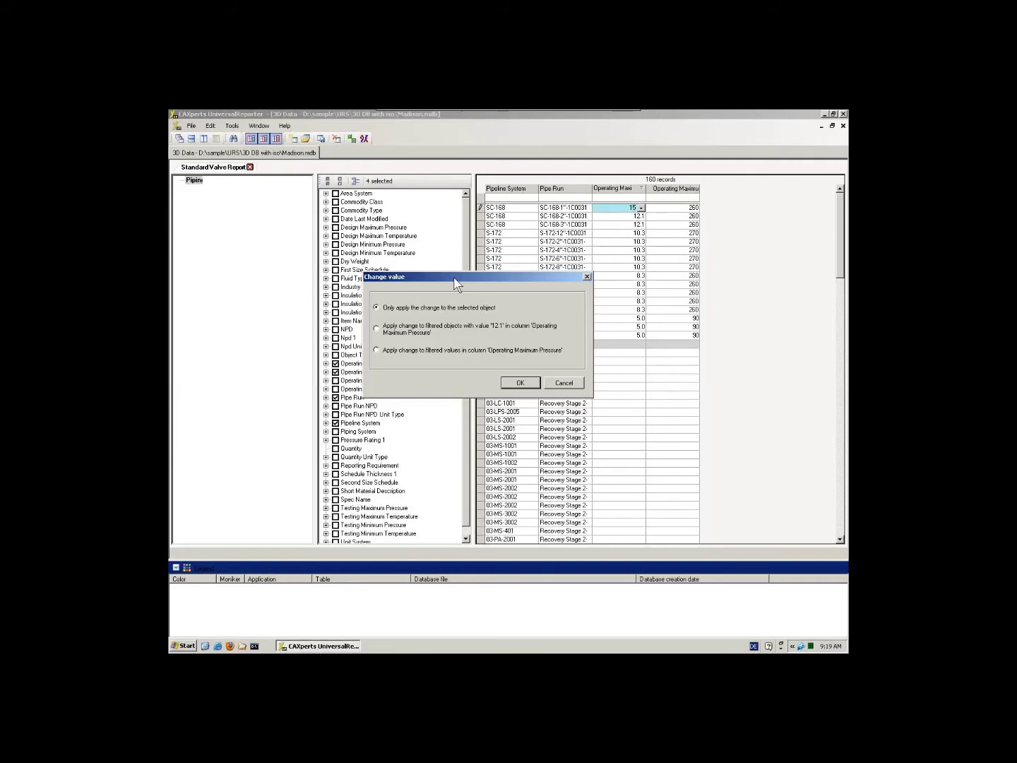
left_click_drag(455, 283, 436, 265)
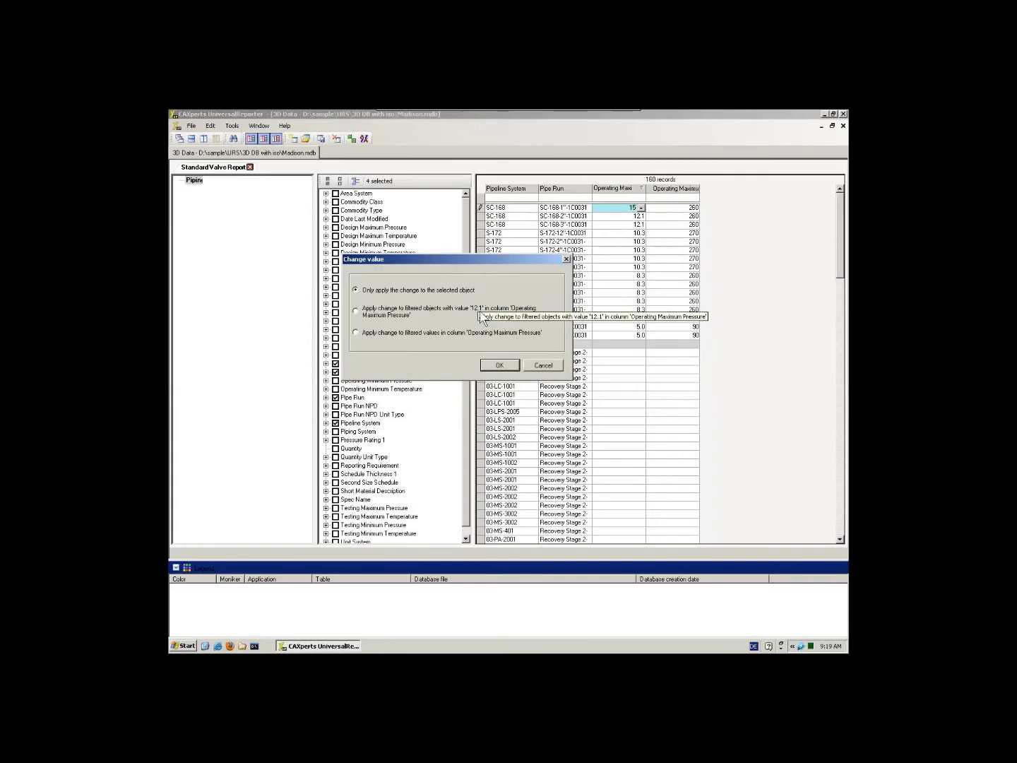
left_click(372, 312)
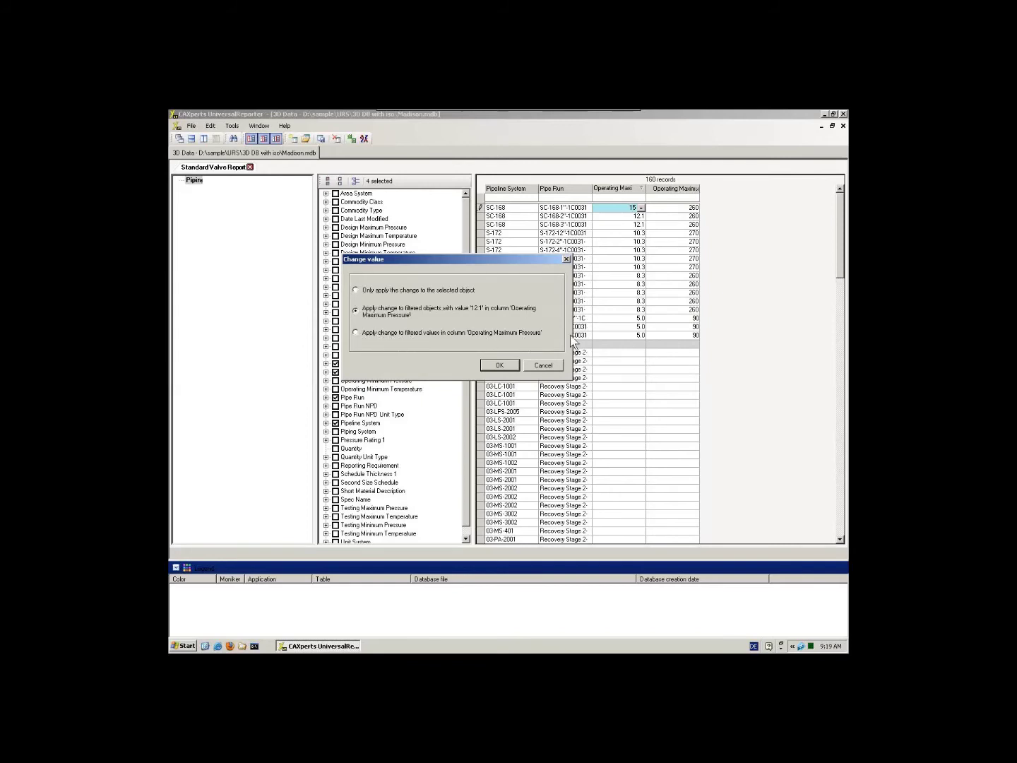
left_click(496, 364)
left_click(508, 371)
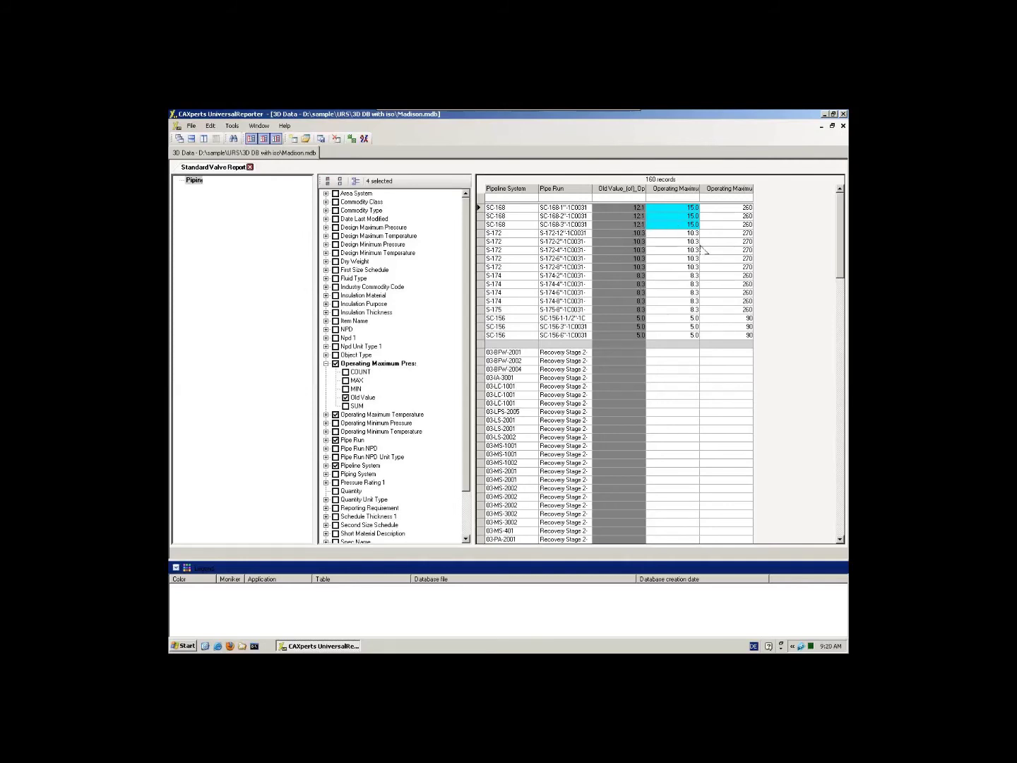
- Set Operating Maximum Temperature to 300 for all filtered objects that have the value 260
left_click(734, 208)
right_click(737, 214)
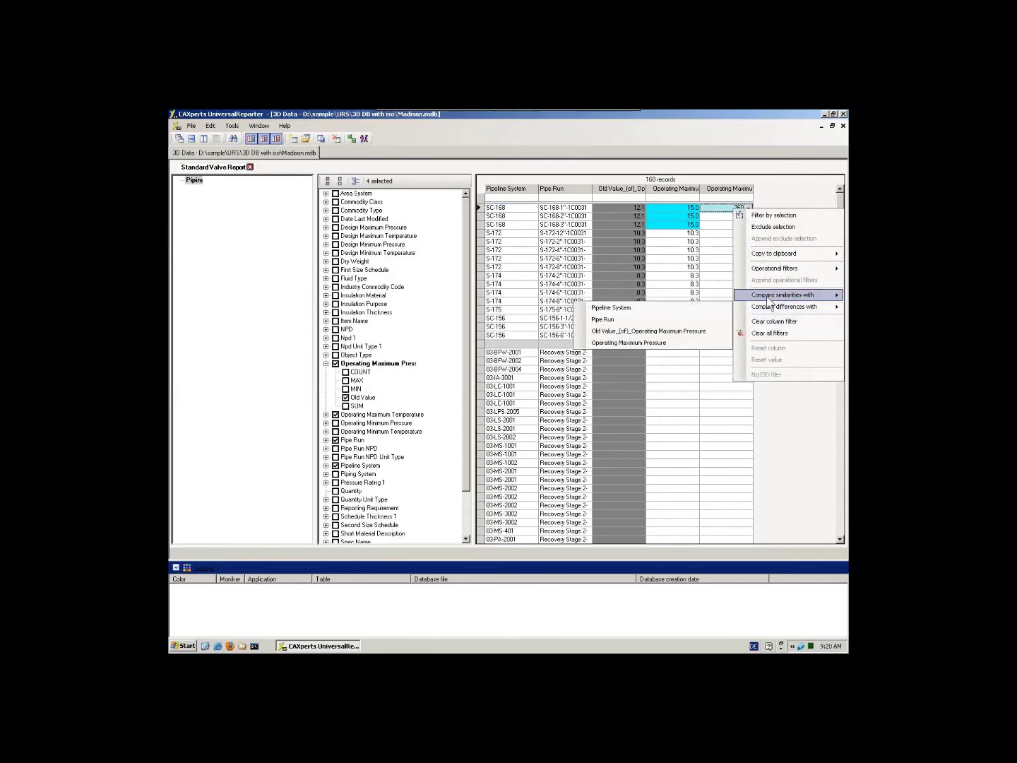
key("Escape")
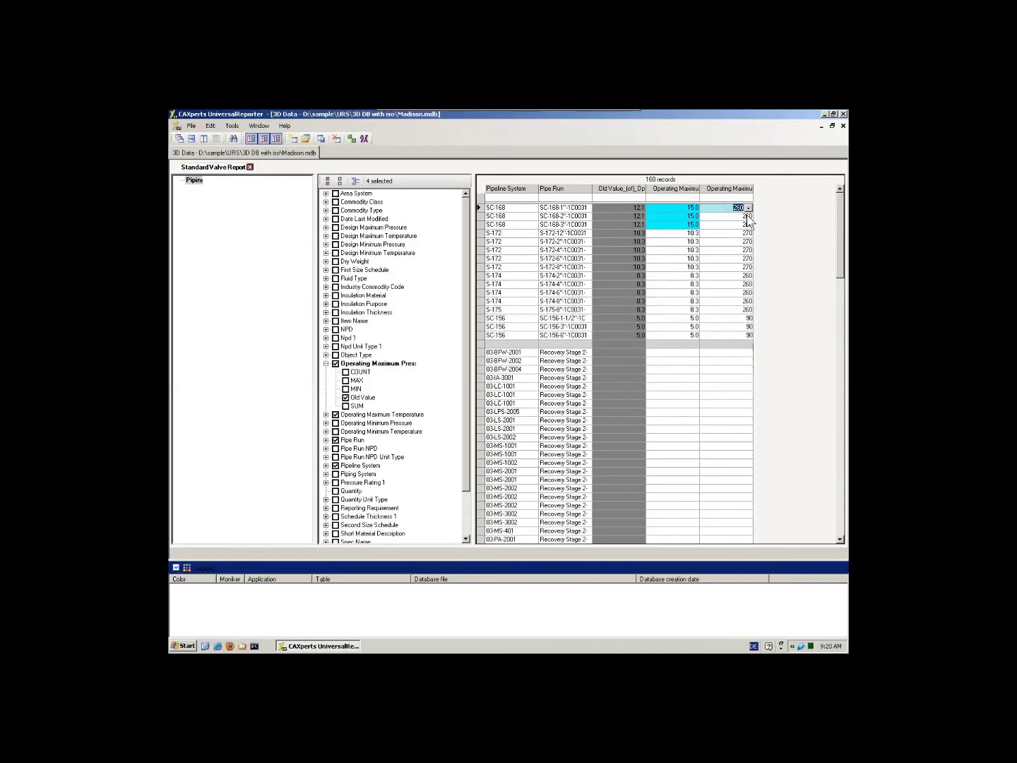
type("300")
left_click(740, 222)
left_click(553, 422)
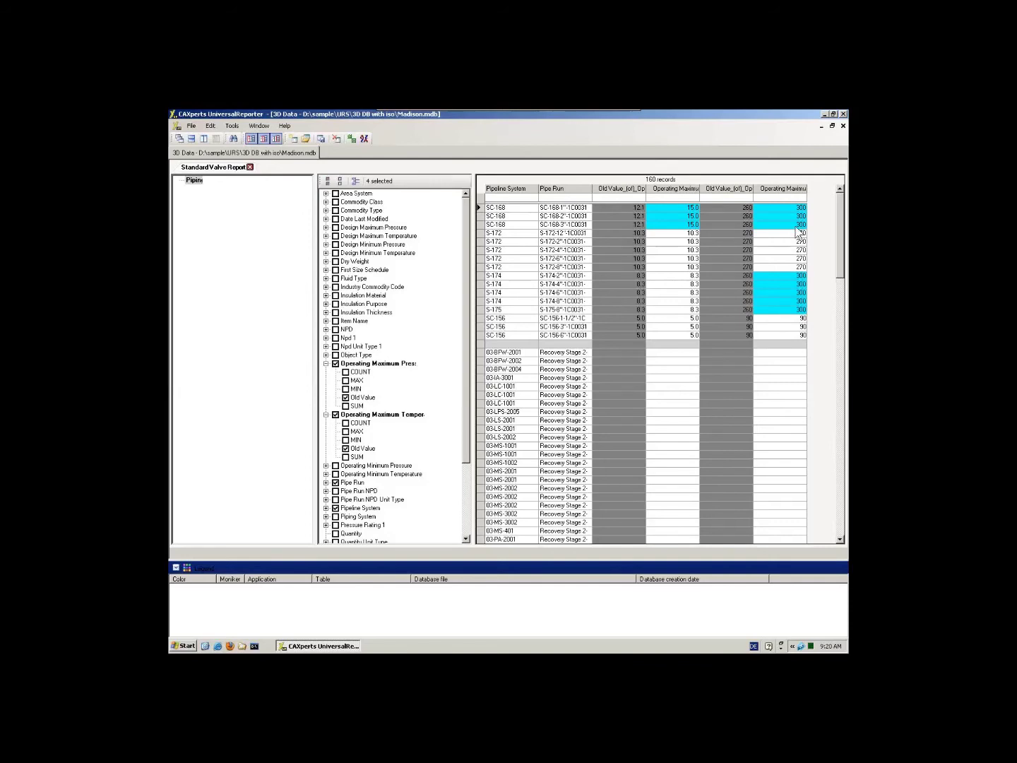
- Examine the listed user's 3D permissions, including WriteBack, and leave the permission settings without saving
left_click(232, 126)
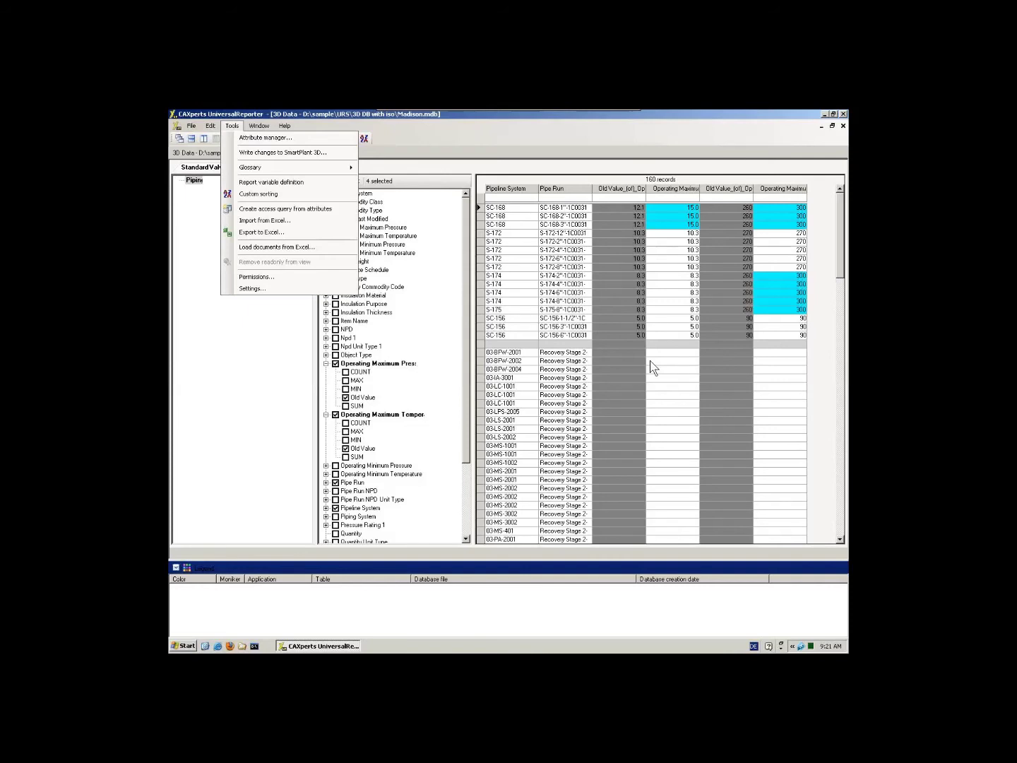
left_click(676, 363)
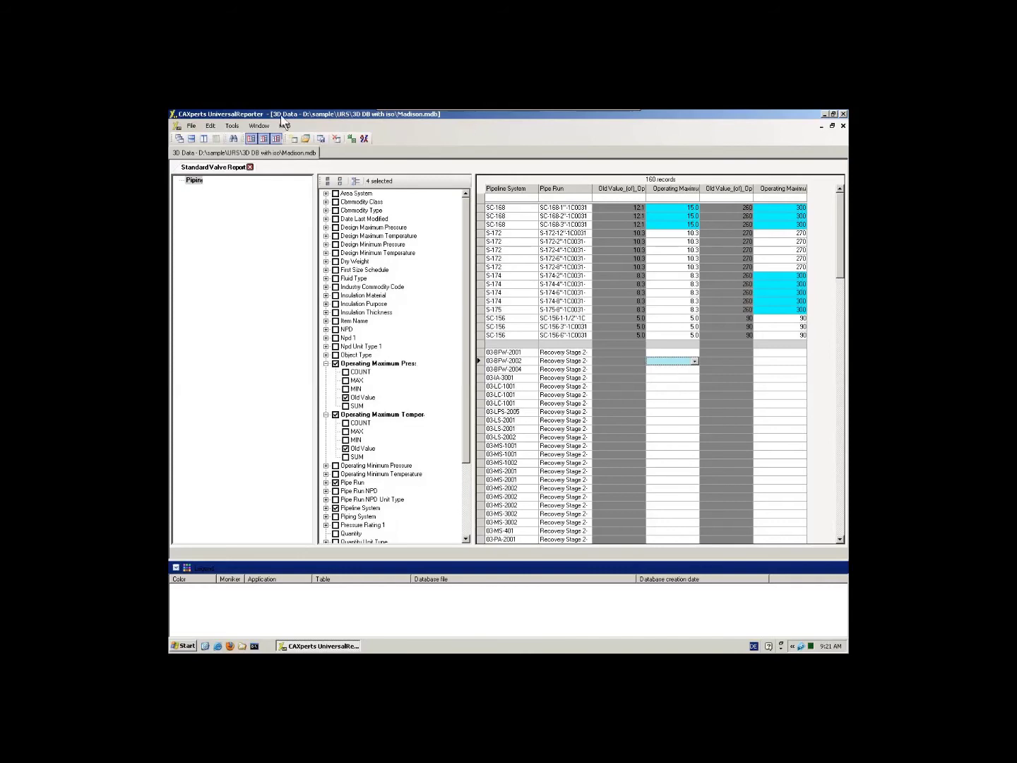
left_click(236, 125)
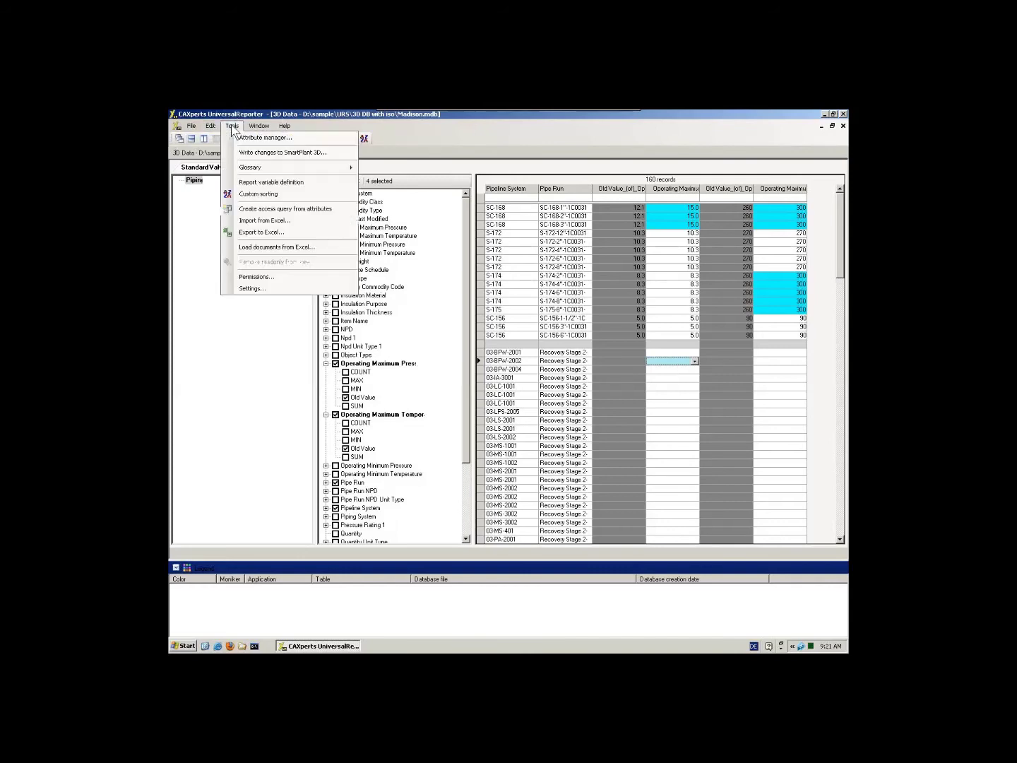
left_click(273, 286)
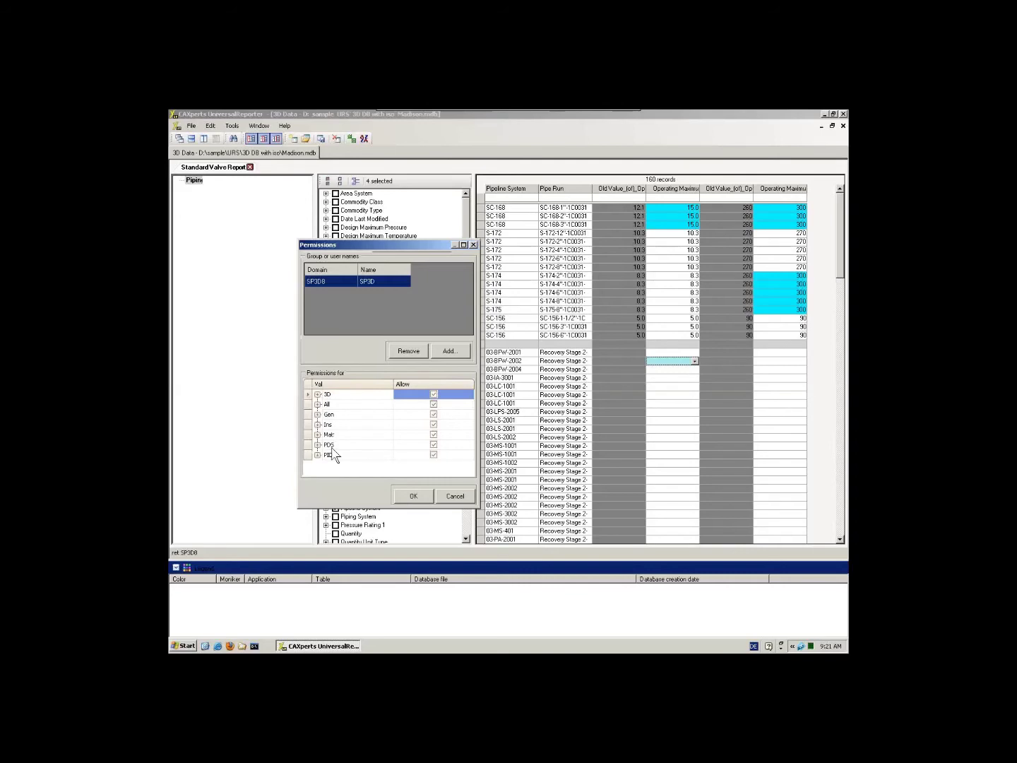
left_click(318, 395)
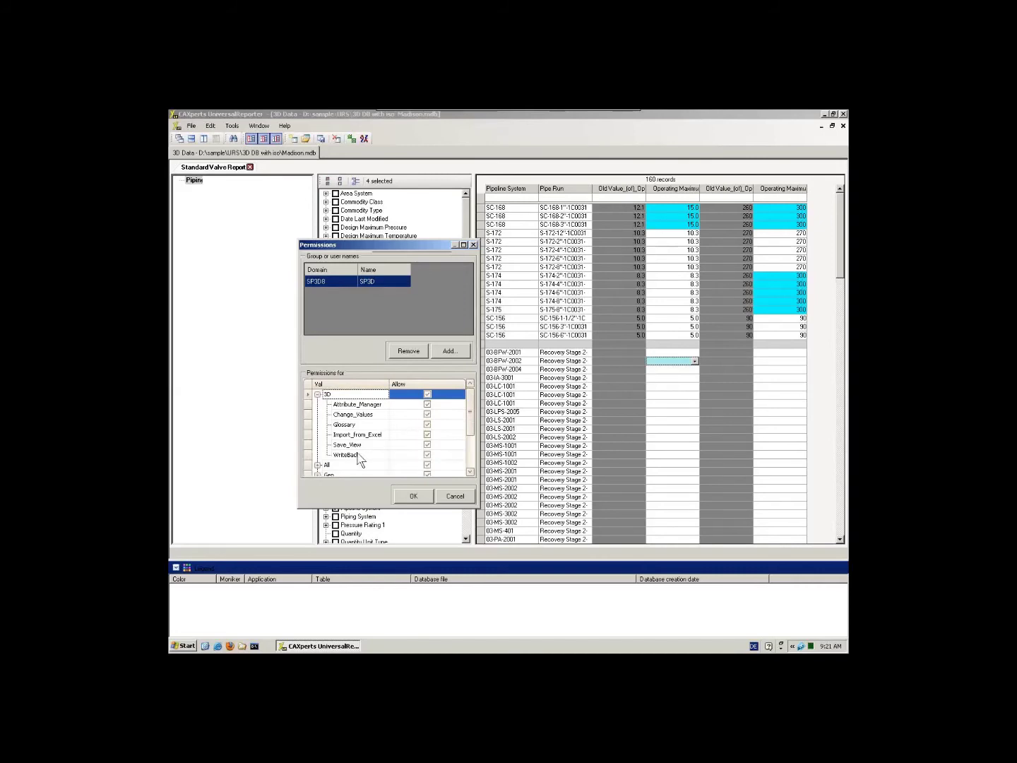
left_click(398, 455)
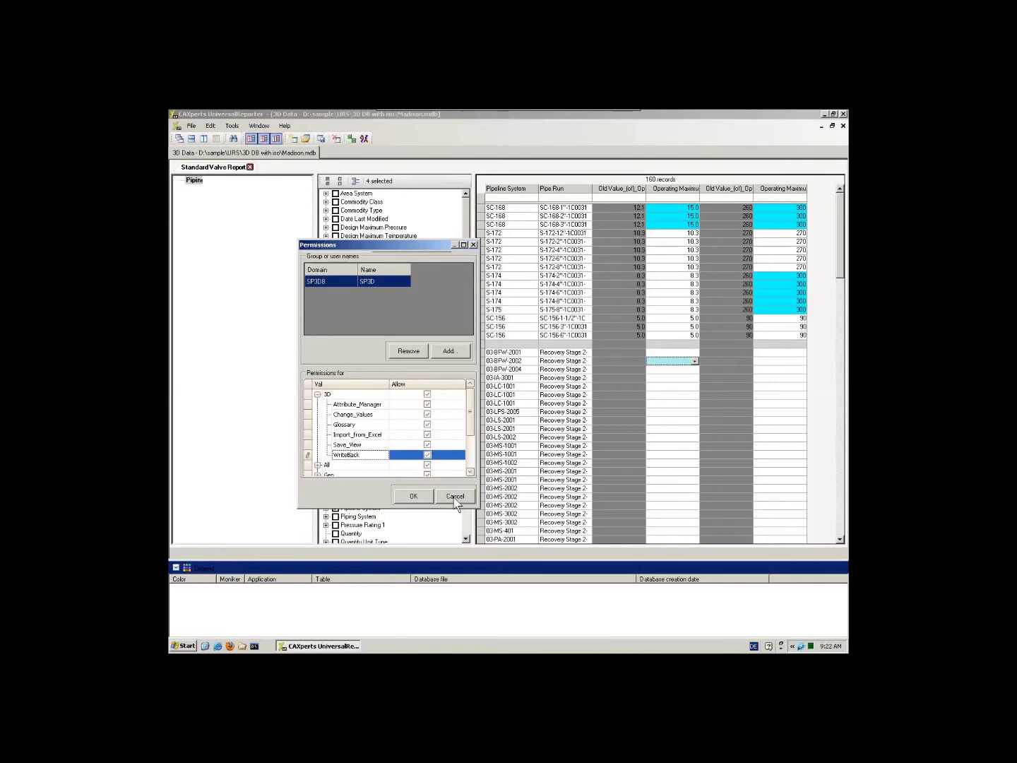
left_click(455, 497)
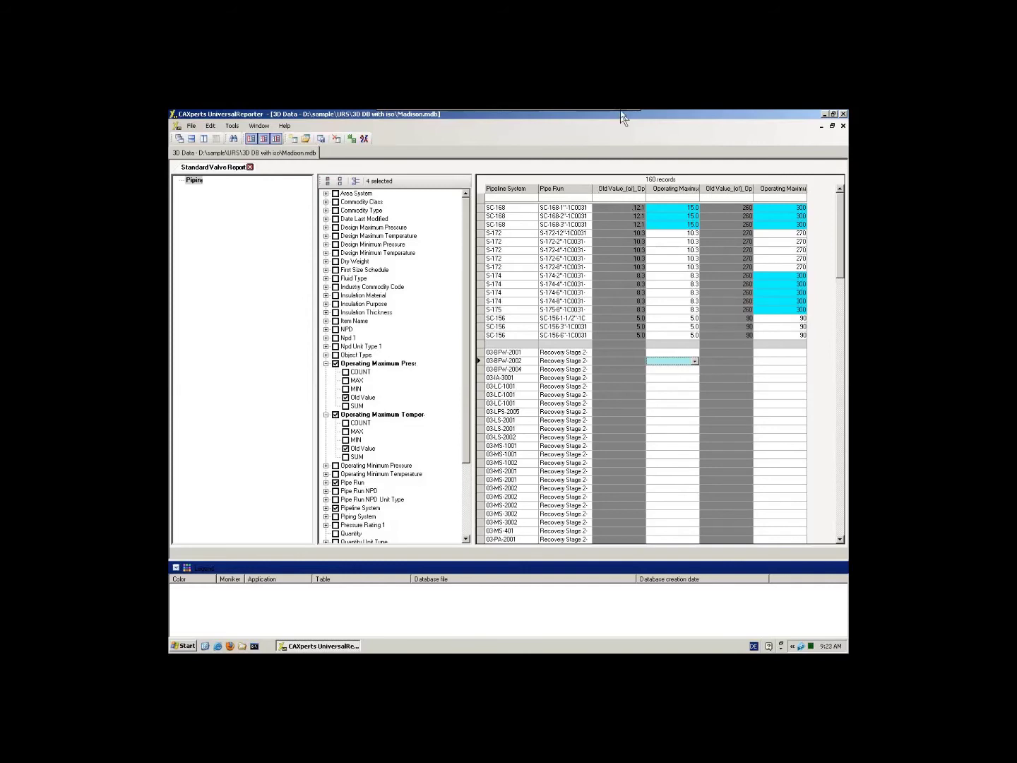
- Minimize the Demo SP3D virtual machine session to return to the host desktop
mouse_move(621, 111)
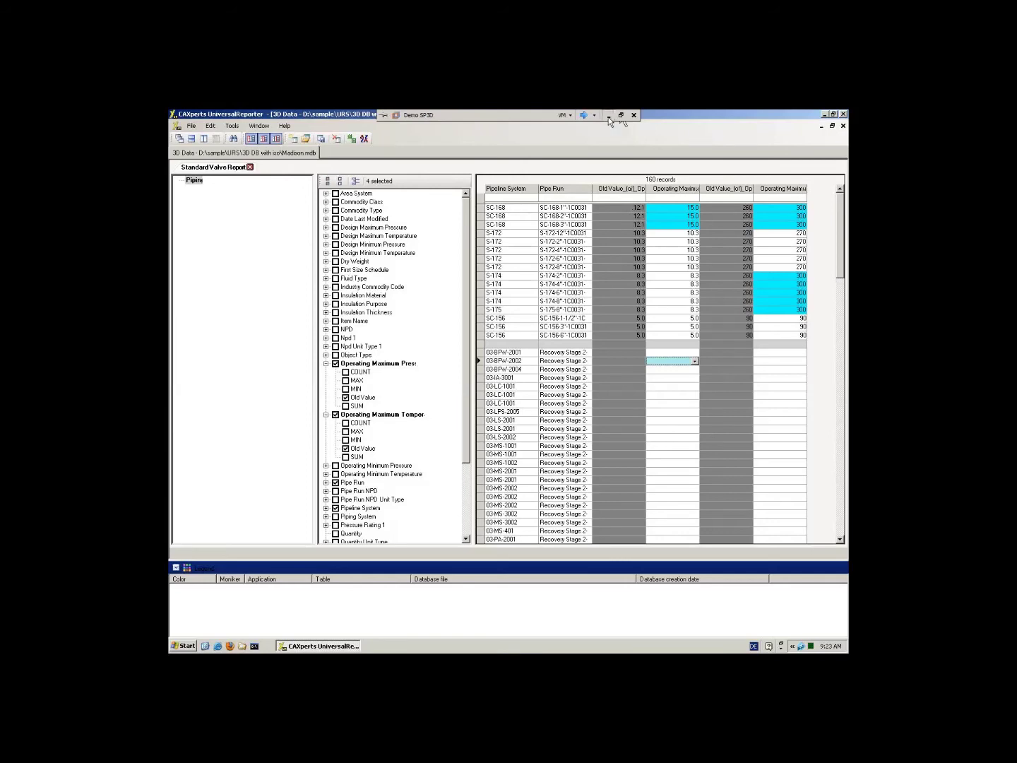
left_click(609, 117)
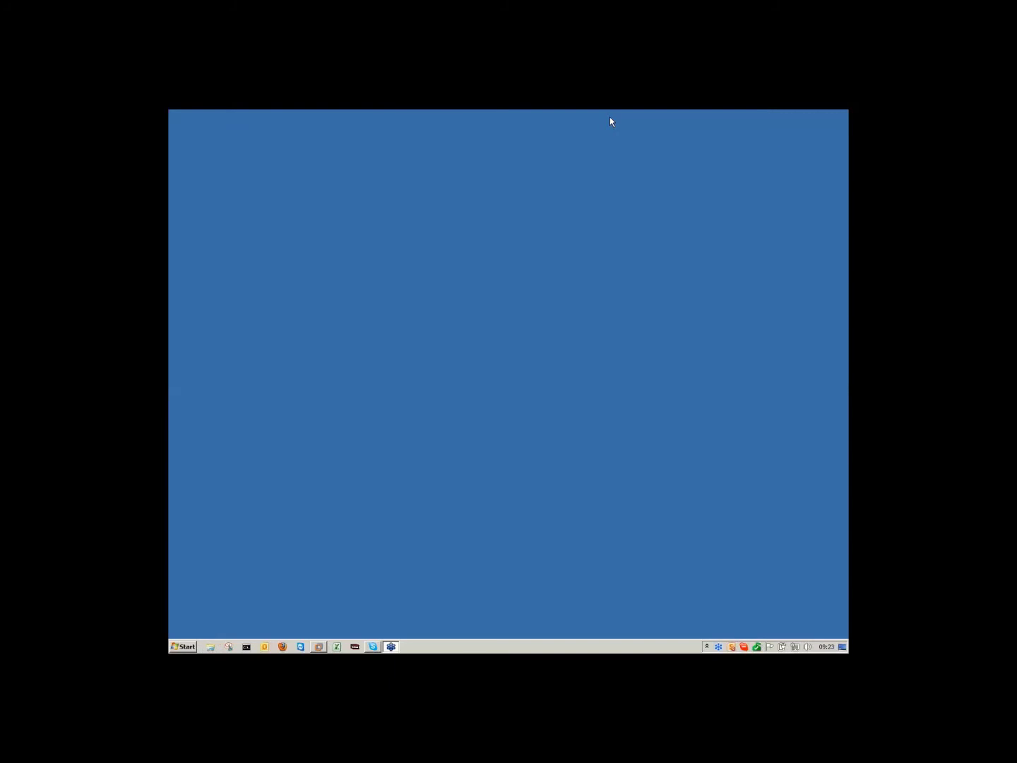
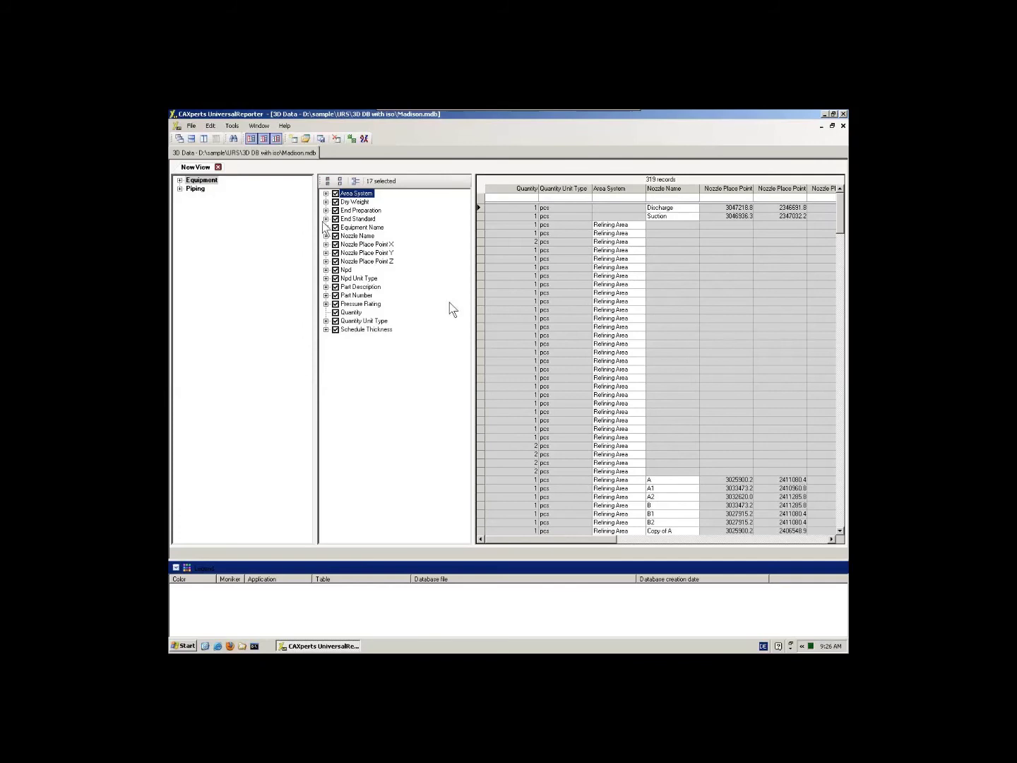
- Open the recent project PID_DB.mdb alongside Madison.mdb and display its PID data
left_click(254, 150)
left_click(190, 126)
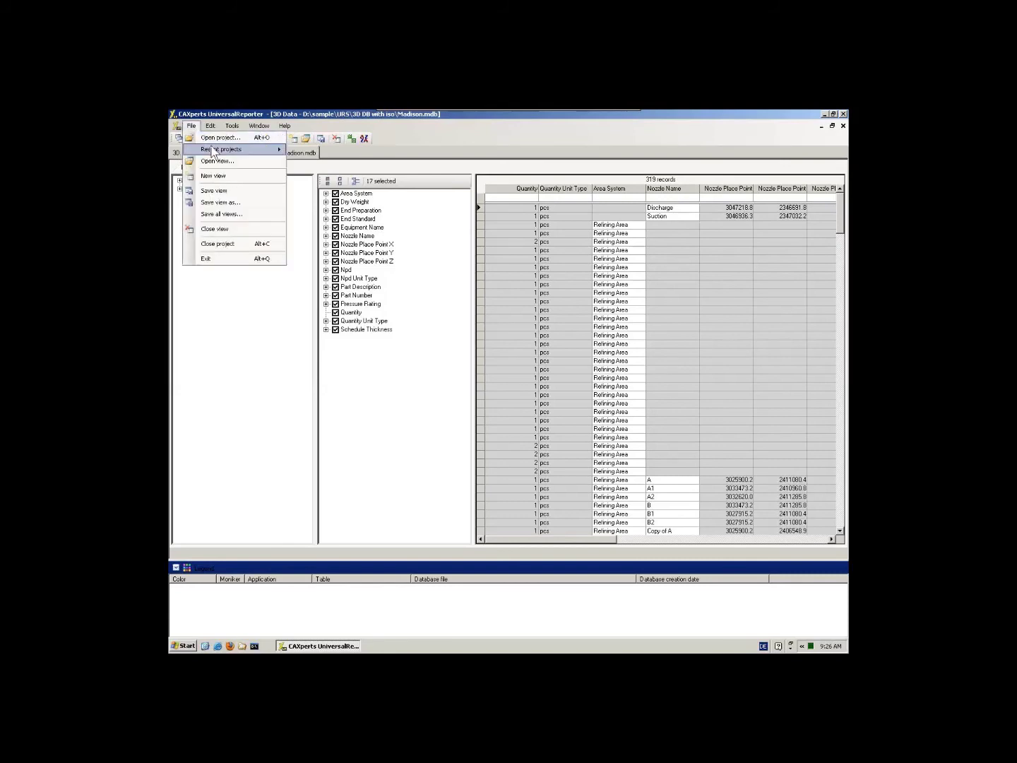
mouse_move(249, 154)
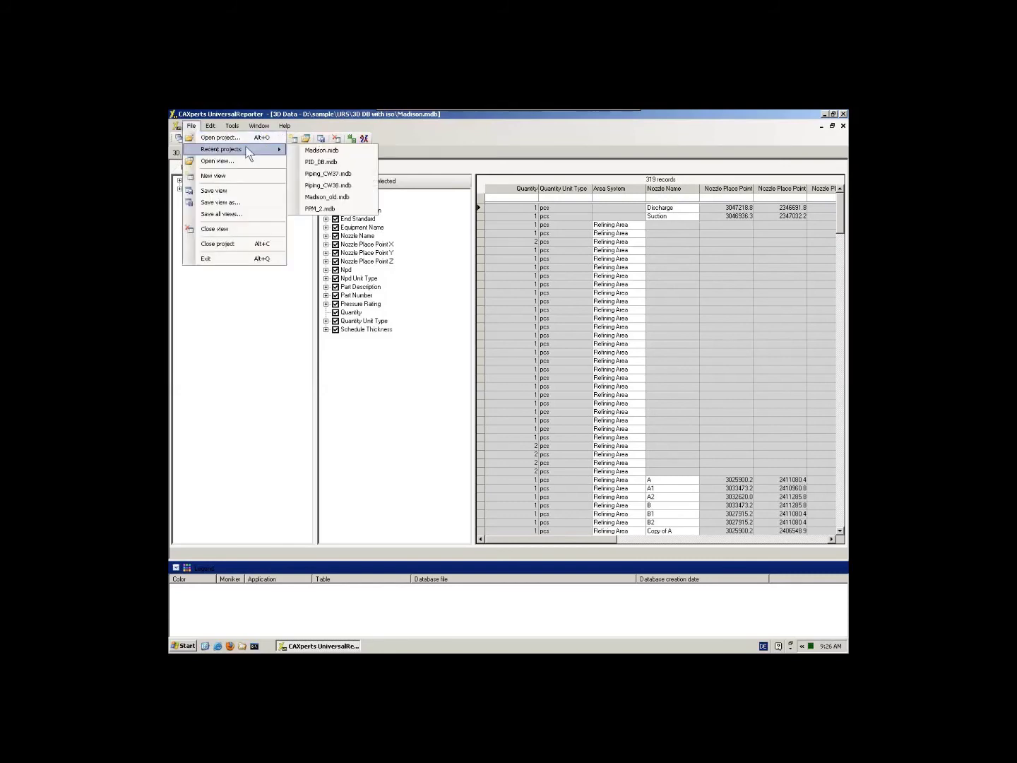
left_click(339, 165)
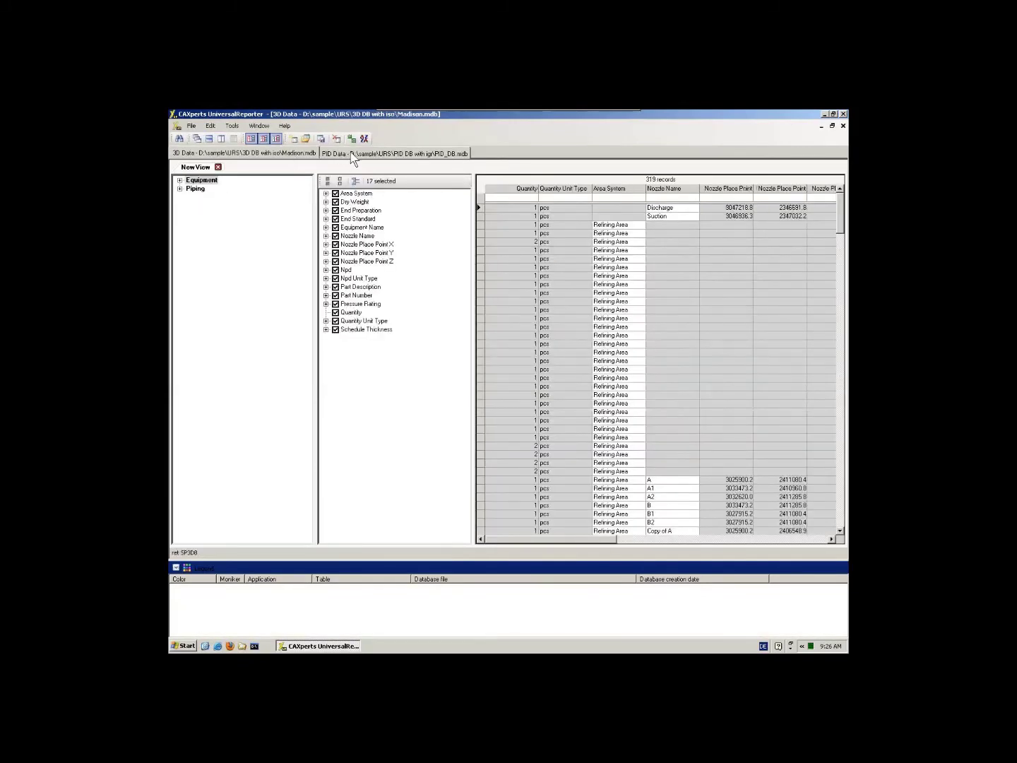
left_click(351, 158)
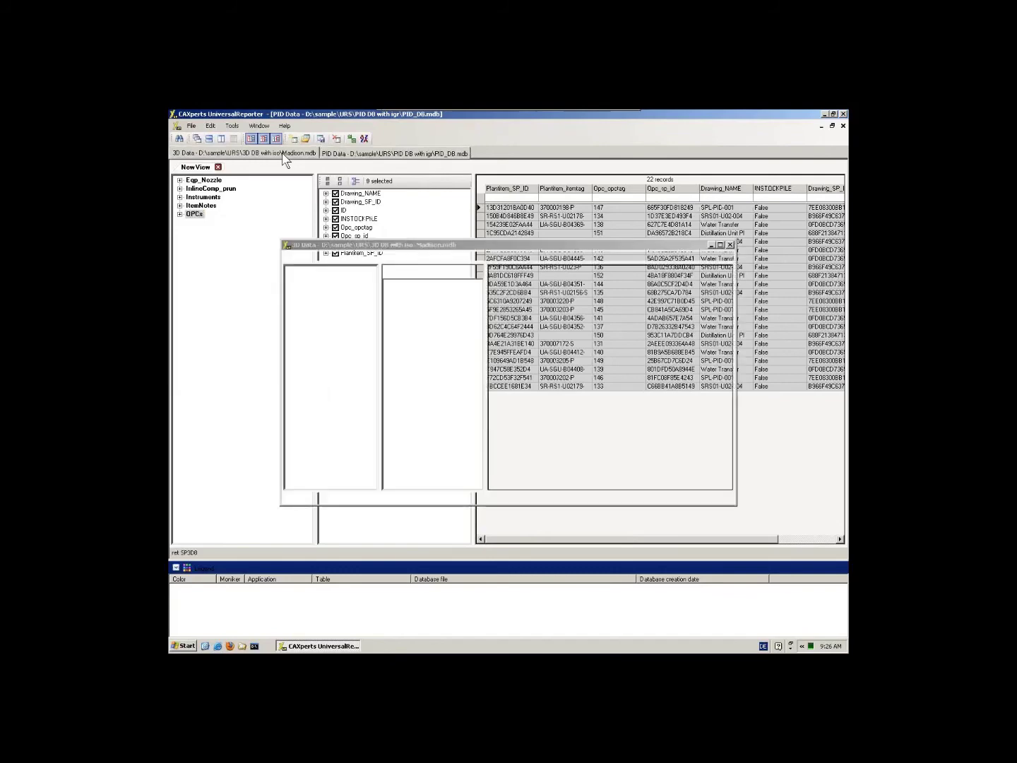
- Tile the Madison.mdb 3D data and PID_DB.mdb PID data windows horizontally
left_click(304, 156)
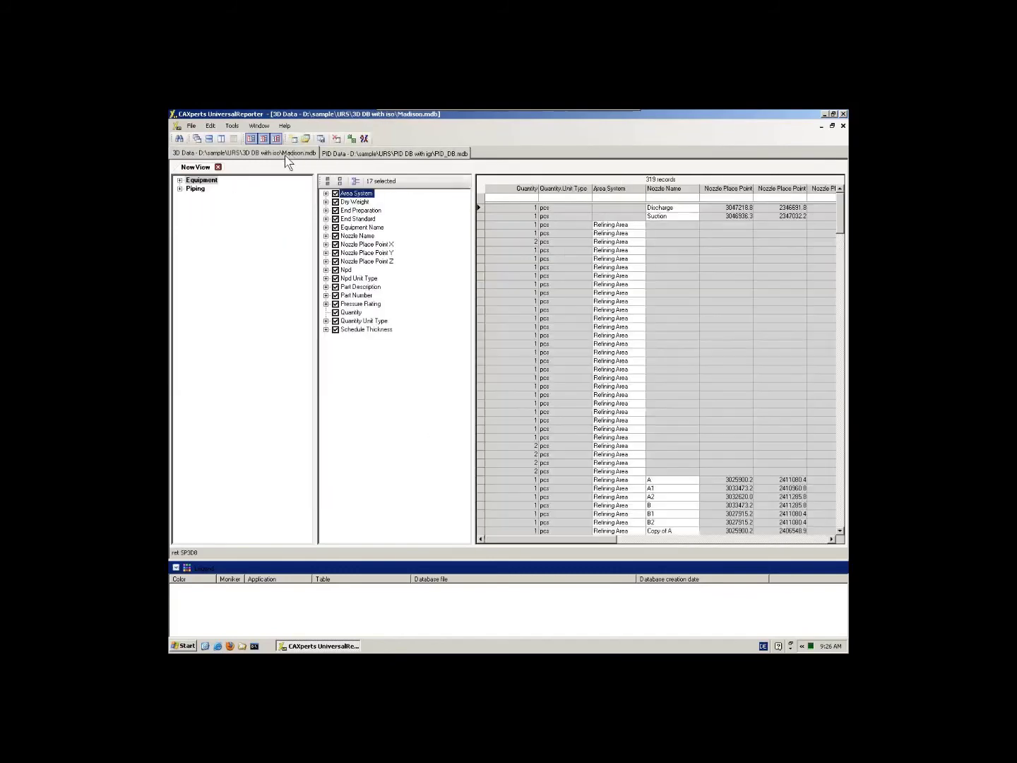
left_click(259, 126)
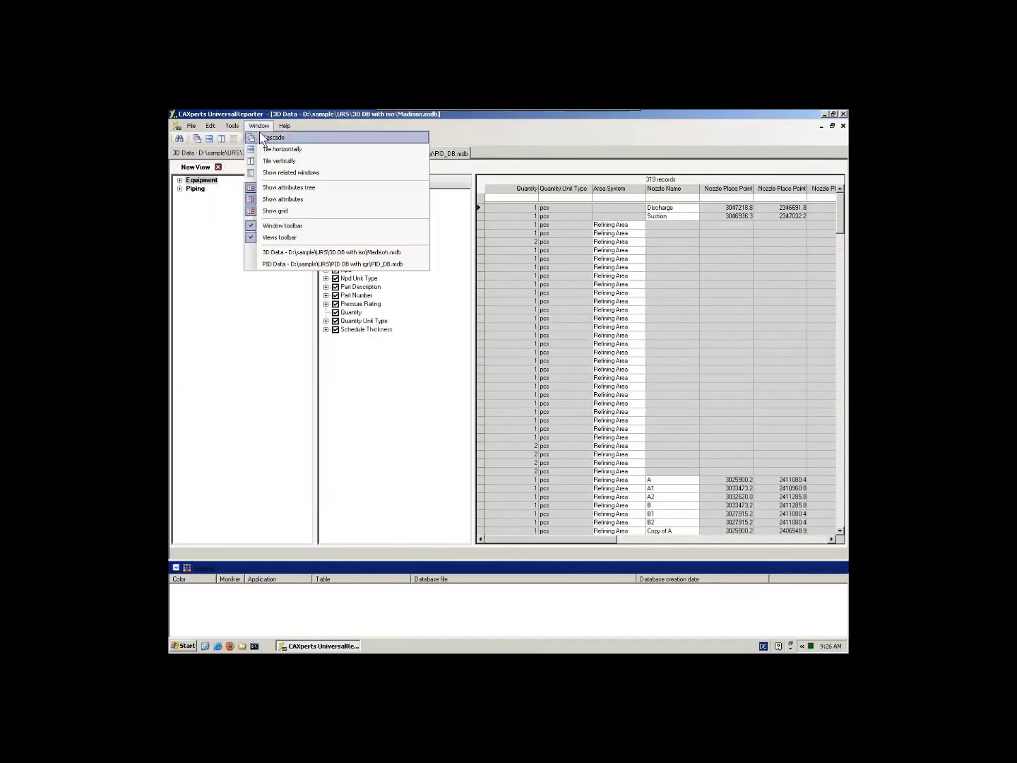
left_click(276, 149)
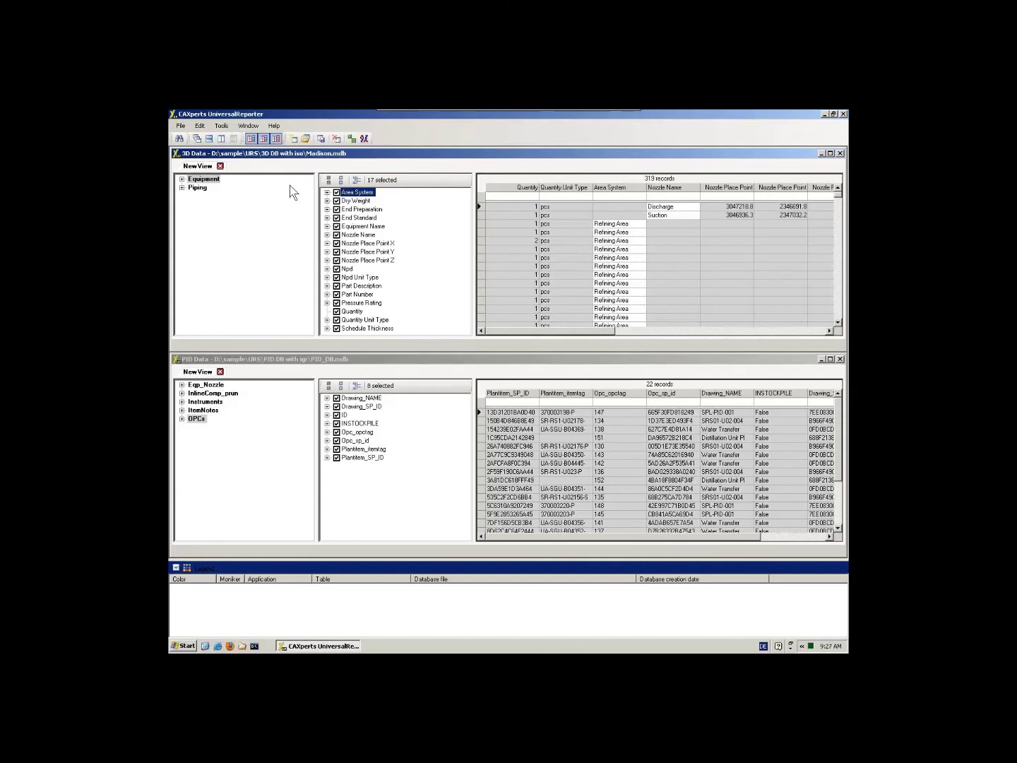
- Display the PID Eqp_Nozzle table and deselect all attributes in both the 3D and PID windows
left_click(212, 394)
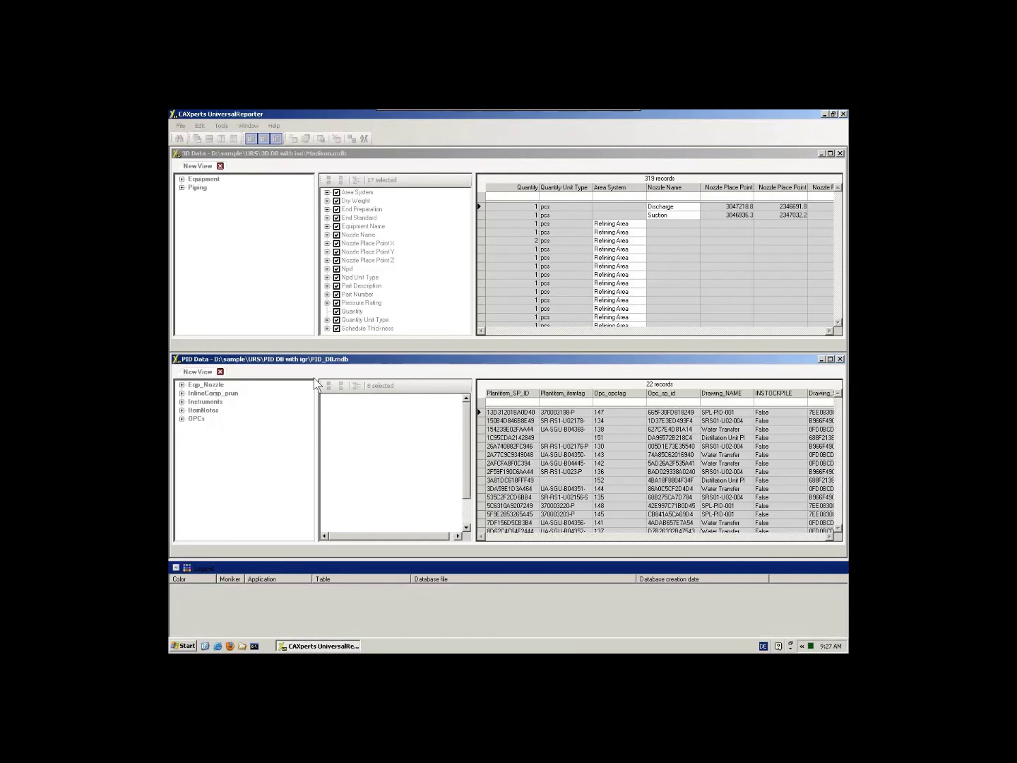
left_click(238, 158)
left_click(340, 182)
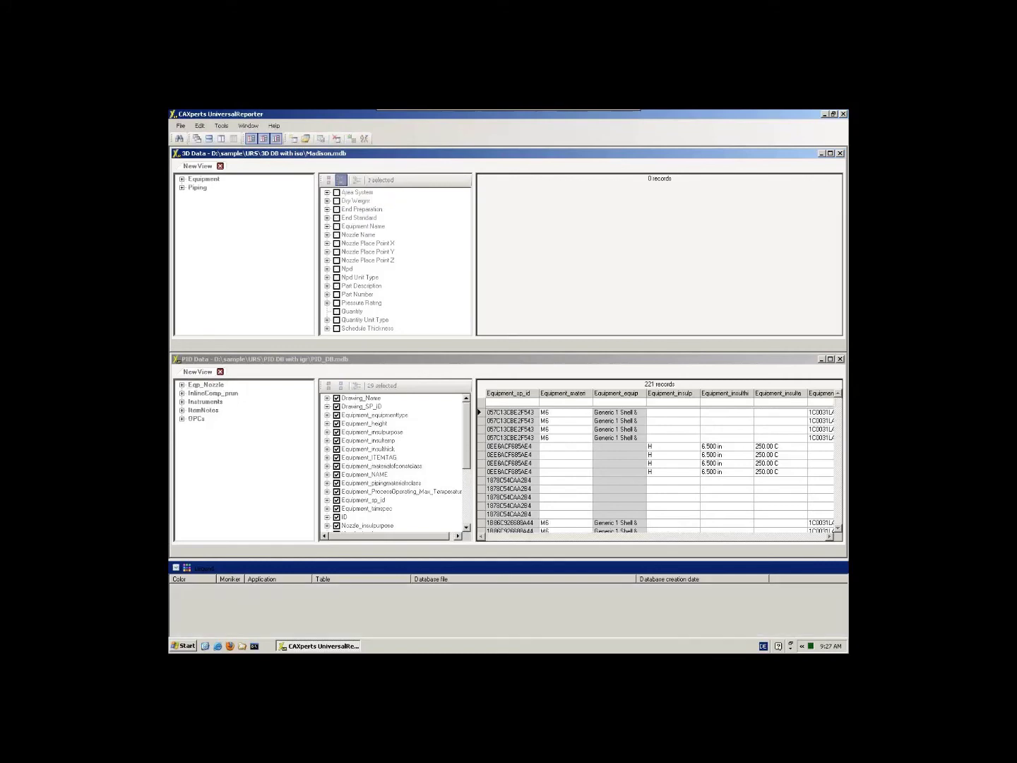
left_click(340, 386)
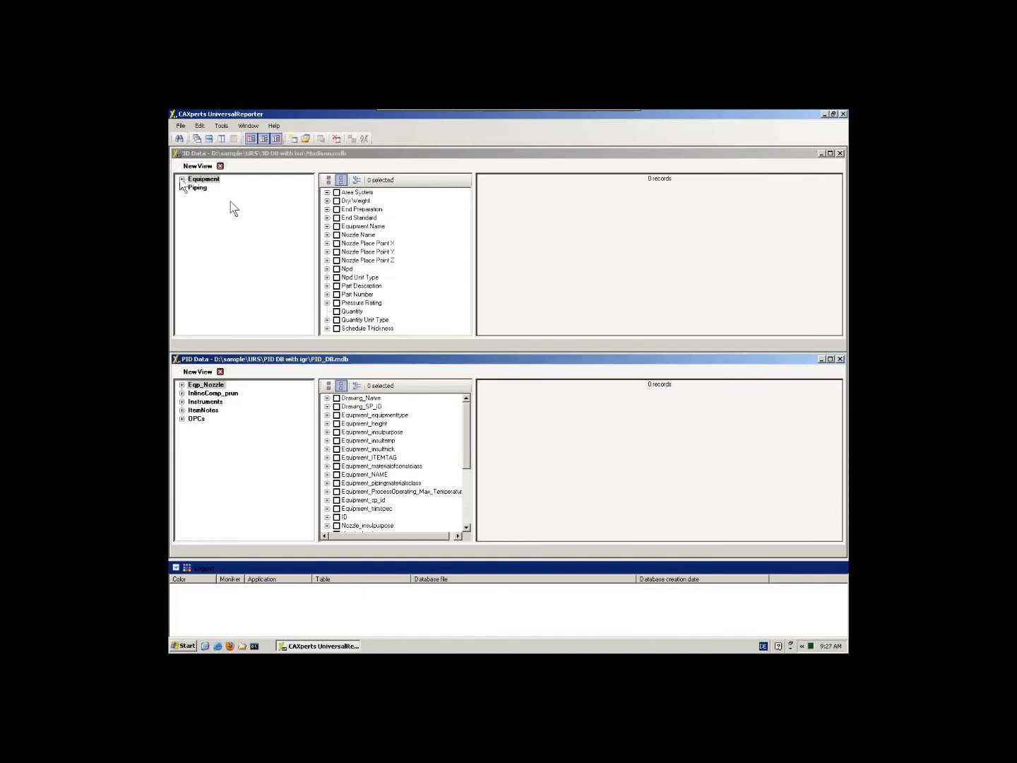
- Include Equipment Name, Nozzle Name and Npd as attributes of the 3D Equipment table
left_click(205, 181)
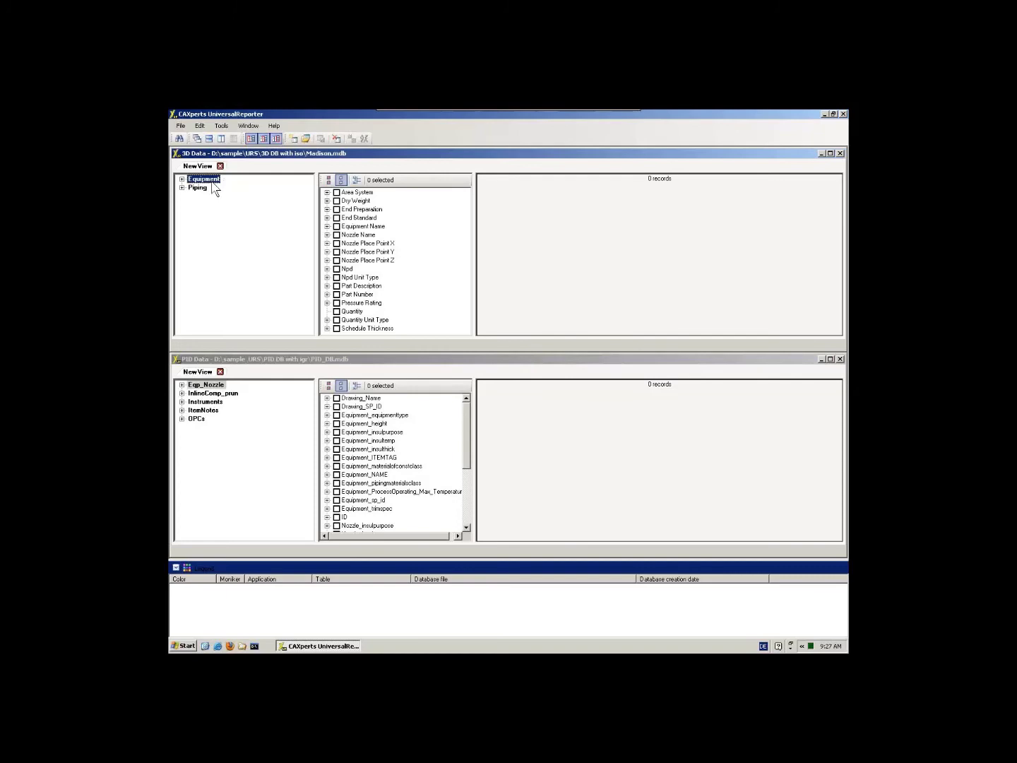
left_click(336, 226)
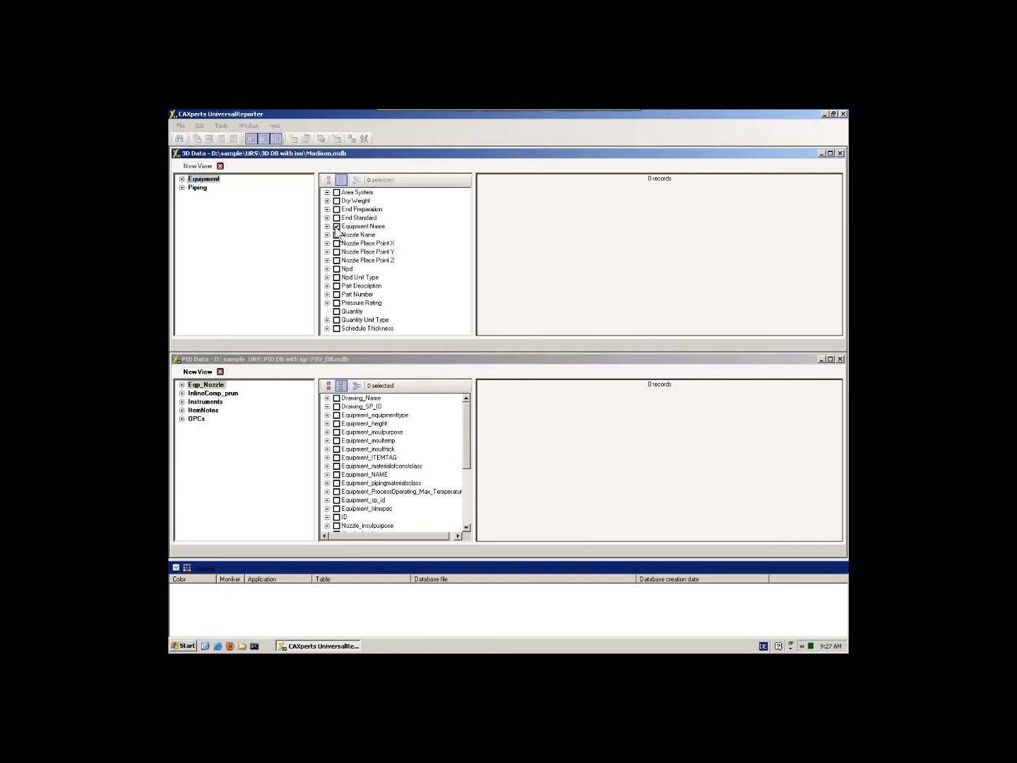
left_click(336, 235)
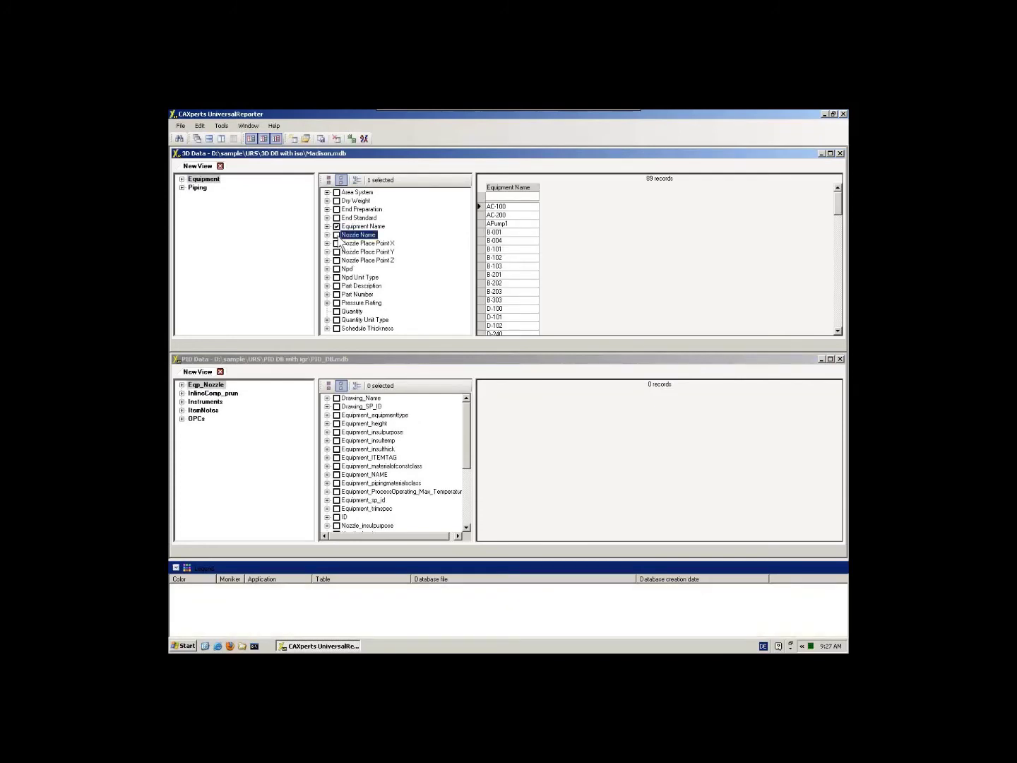
left_click(336, 270)
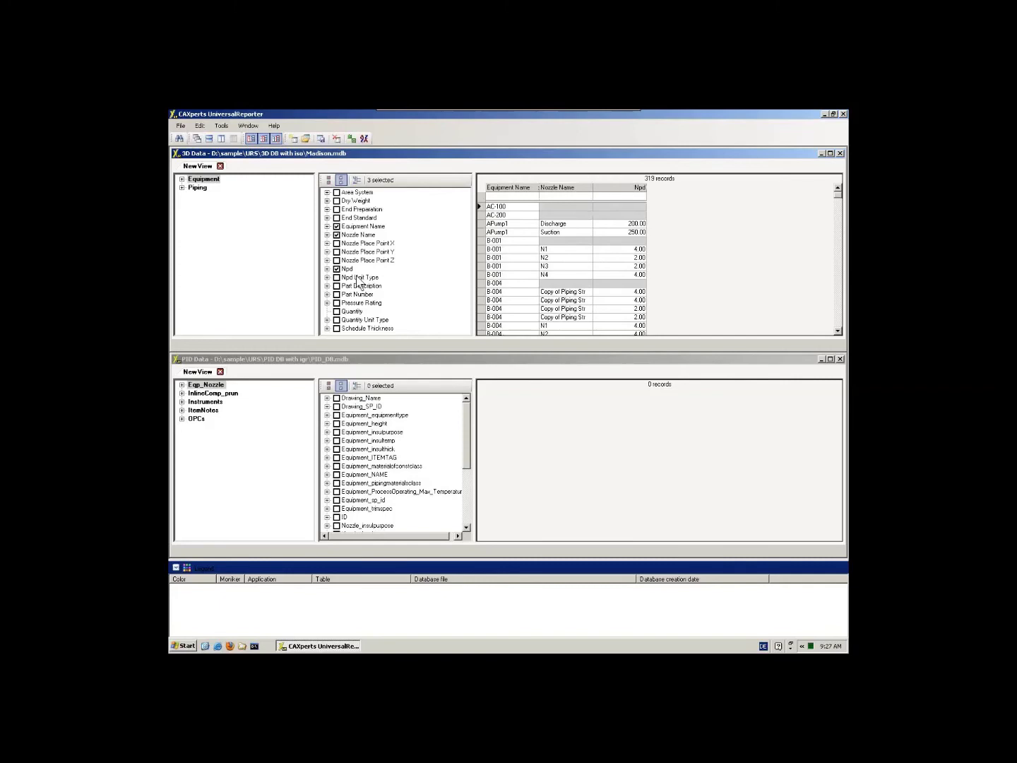
- Include Equipment_ITEMTAG, Nozzle_ITEMTAG and Nozzle_nominaldiameter as attributes of the PID Eqp_Nozzle table
left_click(209, 363)
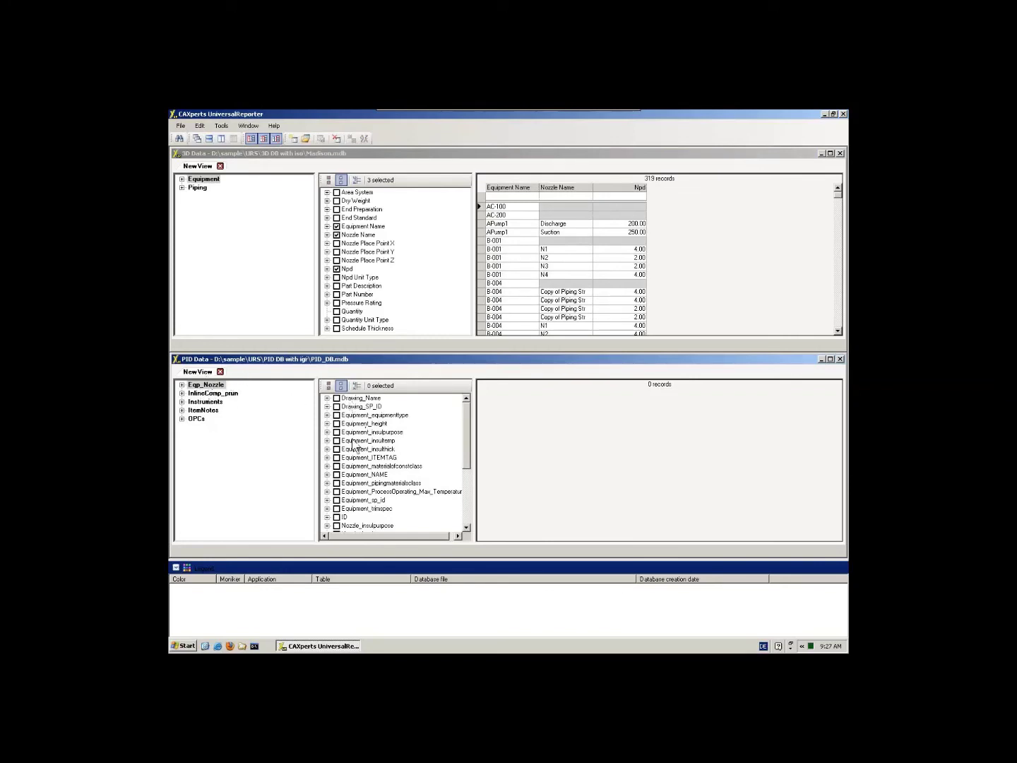
left_click(337, 457)
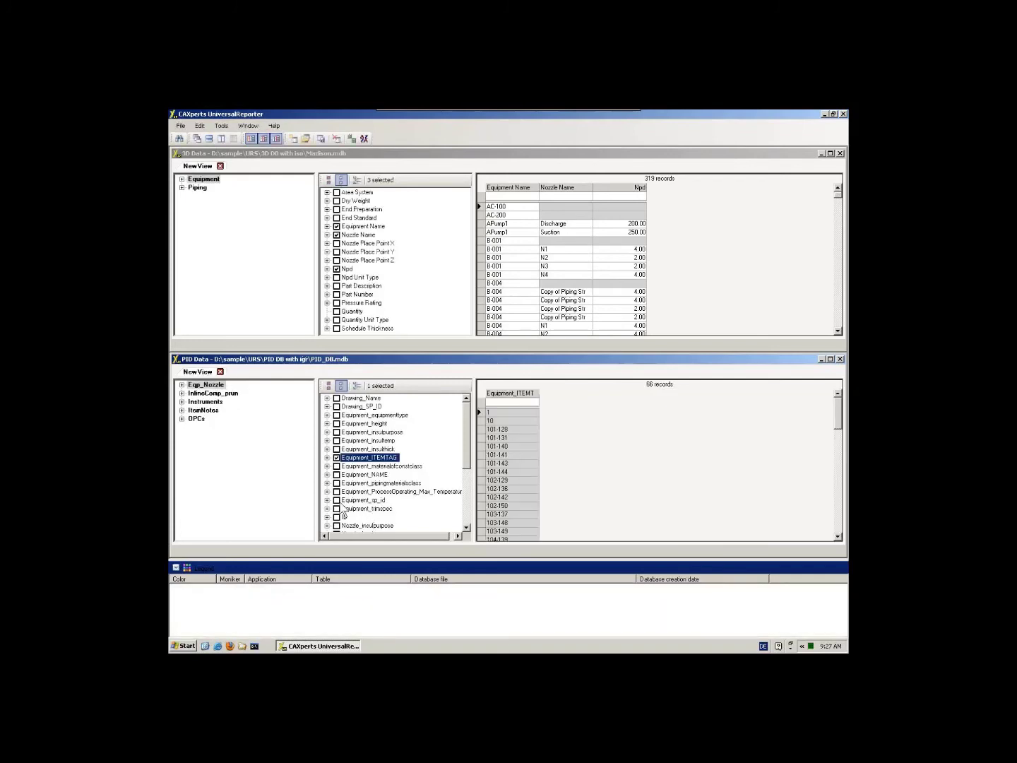
left_click_drag(464, 448, 467, 466)
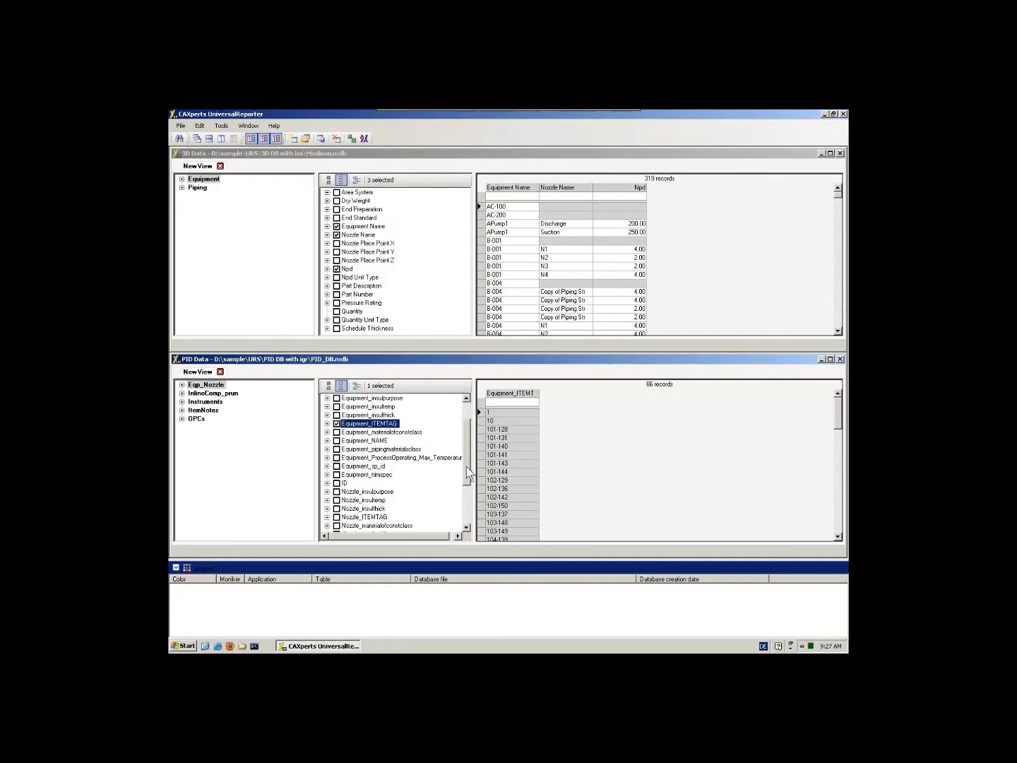
left_click(338, 519)
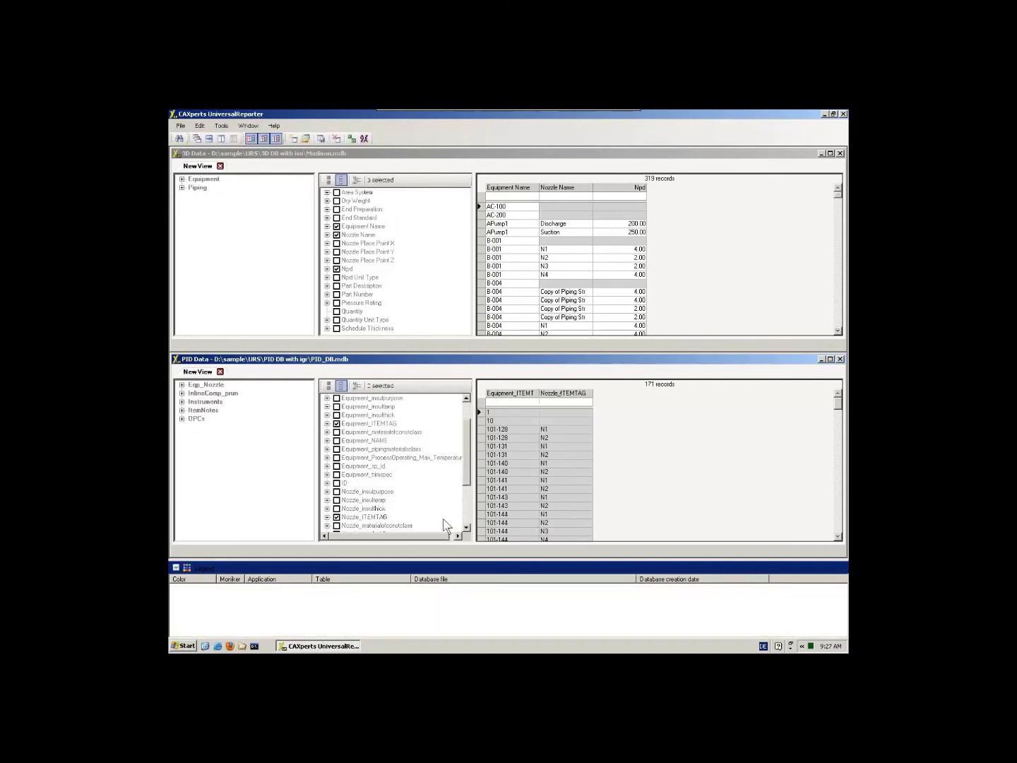
scroll(347, 521, "down", 2)
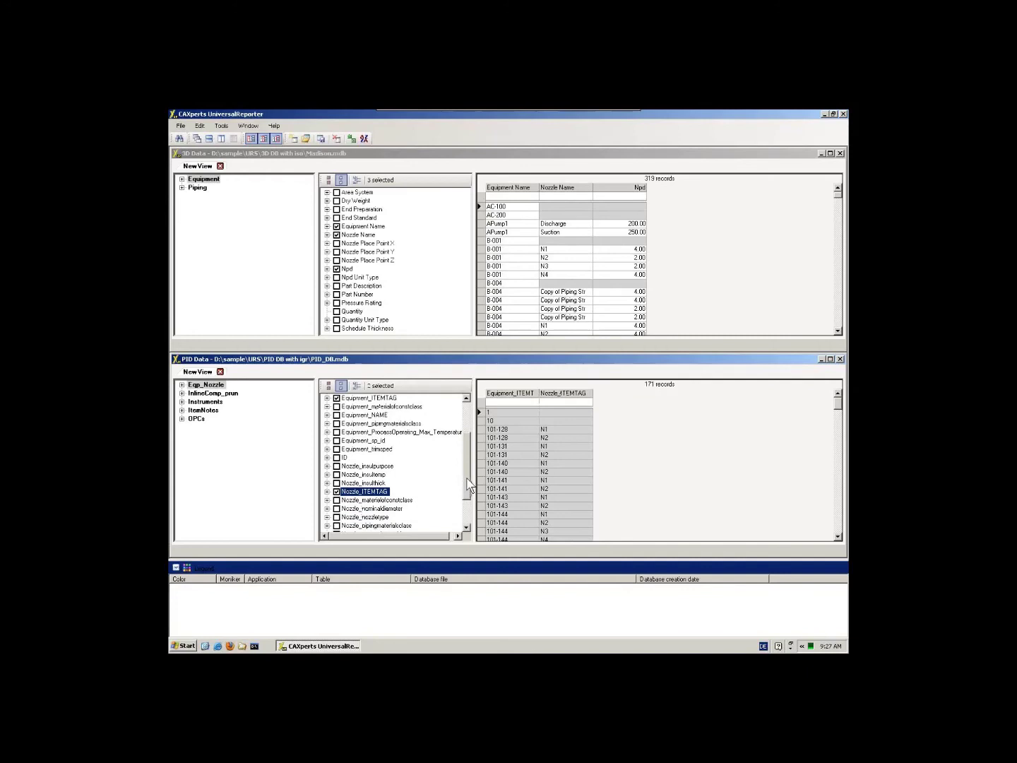
left_click(337, 509)
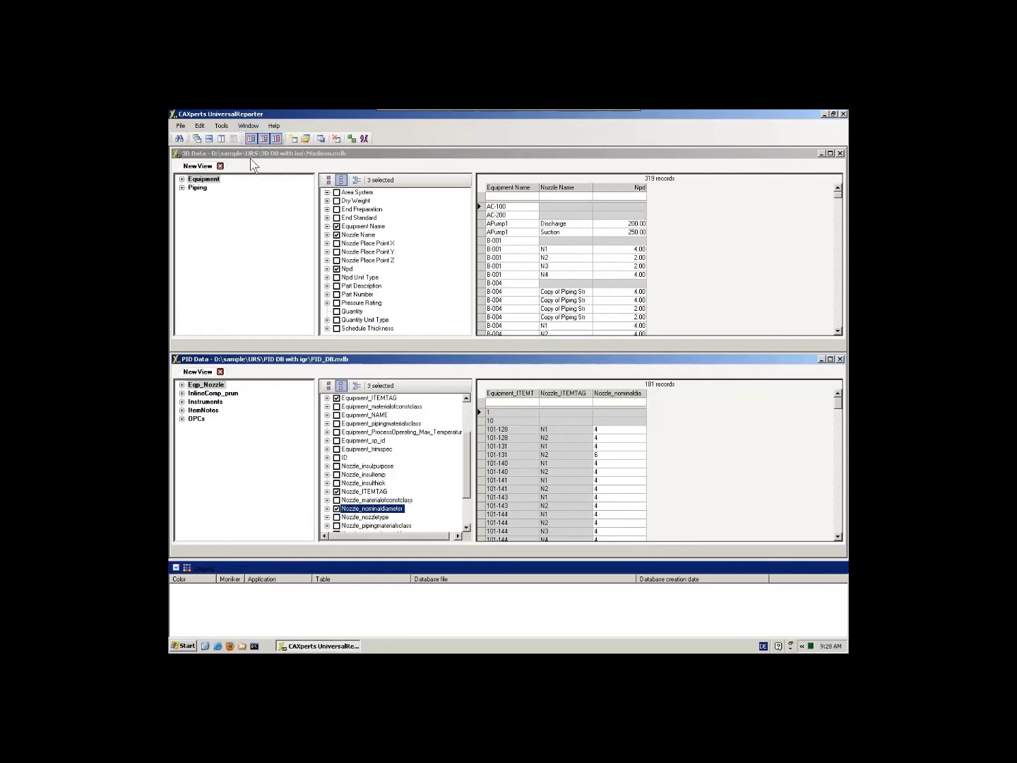
- Link the PID Eqp_Nozzle table to the 3D Equipment table with the EquipmentList link, selecting all rows from both tables
left_click(215, 321)
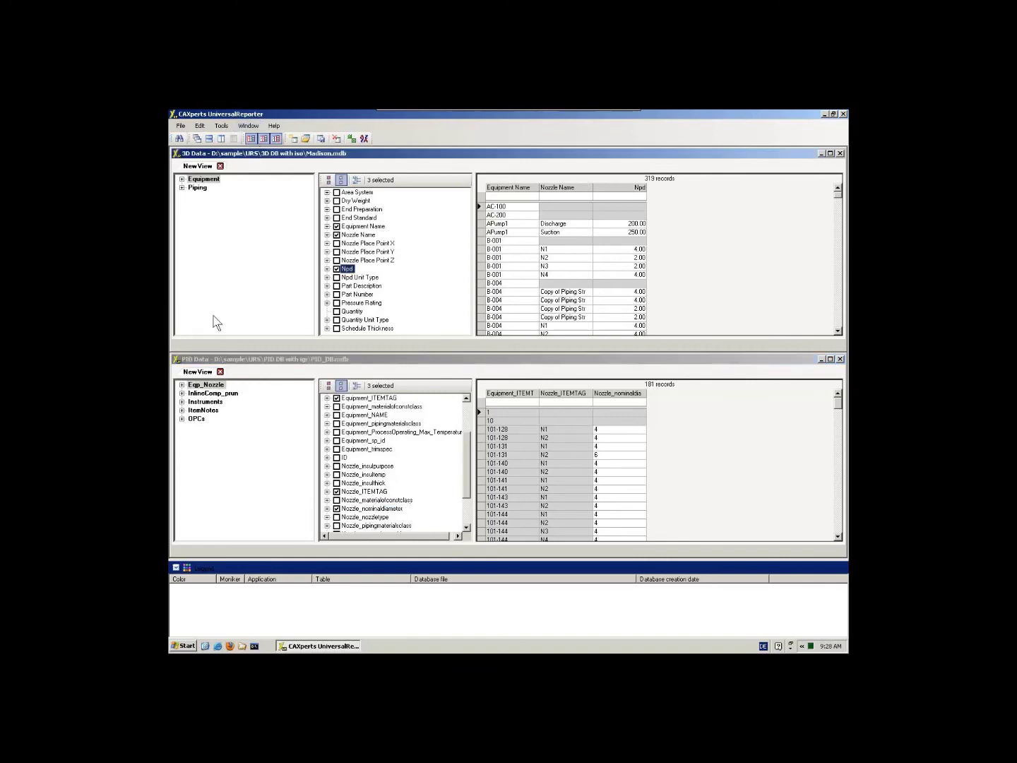
left_click(195, 390)
left_click_drag(196, 390, 217, 189)
left_click_drag(215, 185, 215, 185)
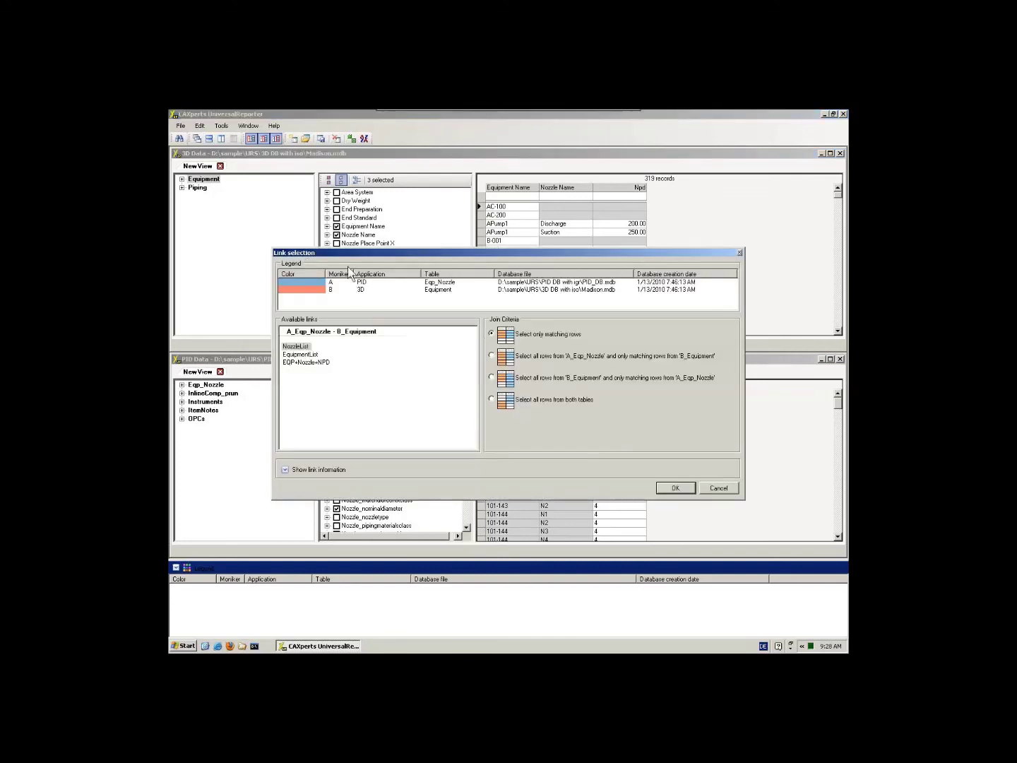
left_click_drag(338, 257, 290, 205)
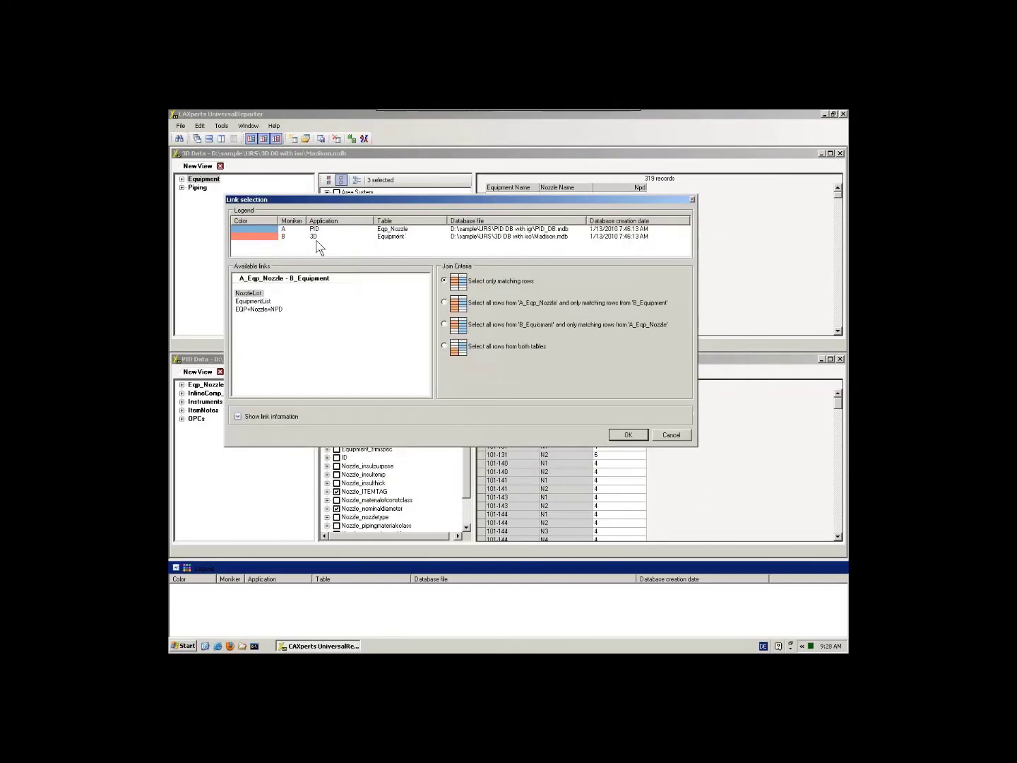
left_click(250, 293)
left_click(254, 301)
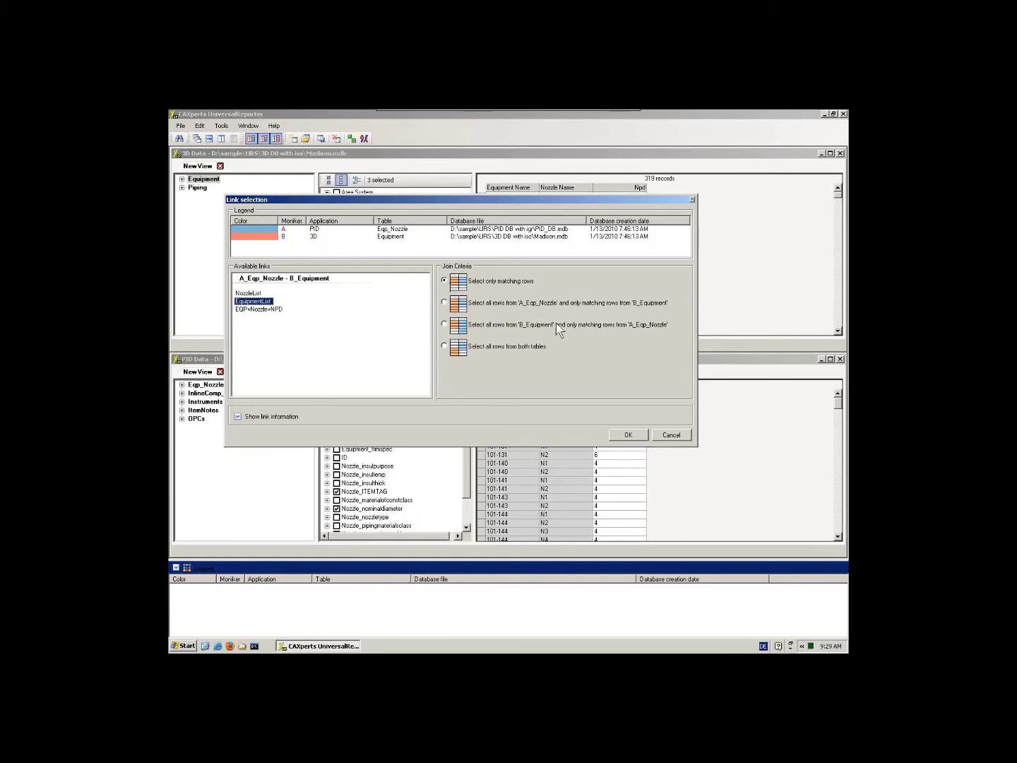
left_click(448, 347)
left_click(628, 436)
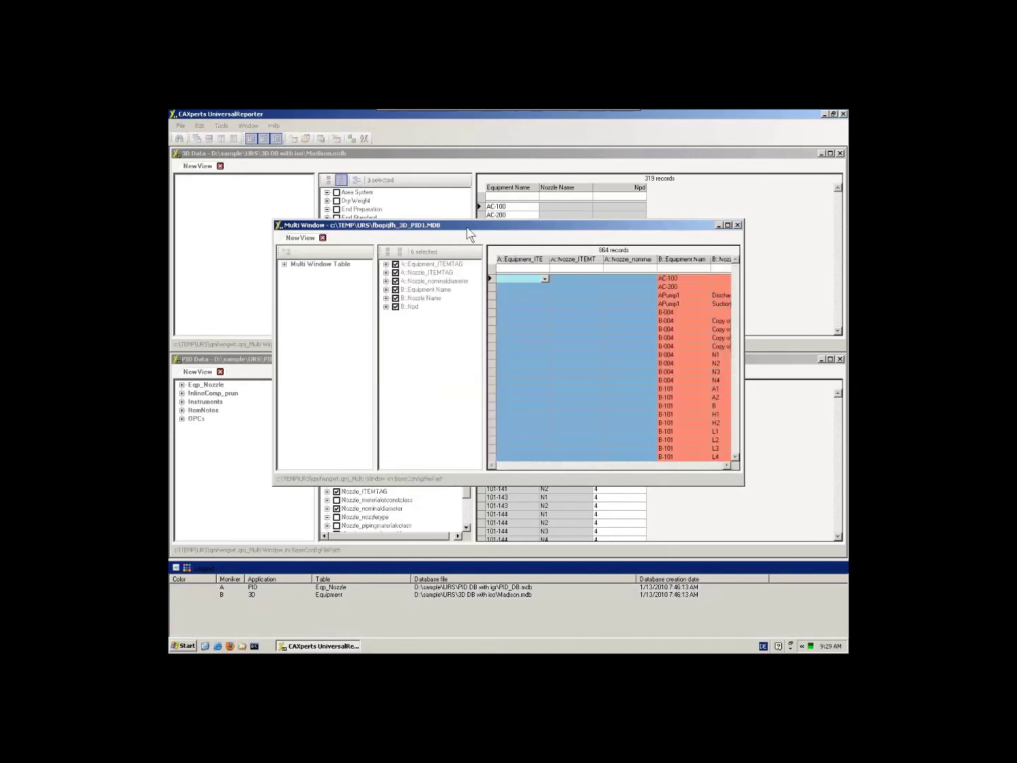
- Maximize the combined table window and filter A::Equipment_ITEMTAG for similarities with B::Equipment Name
double_click(467, 225)
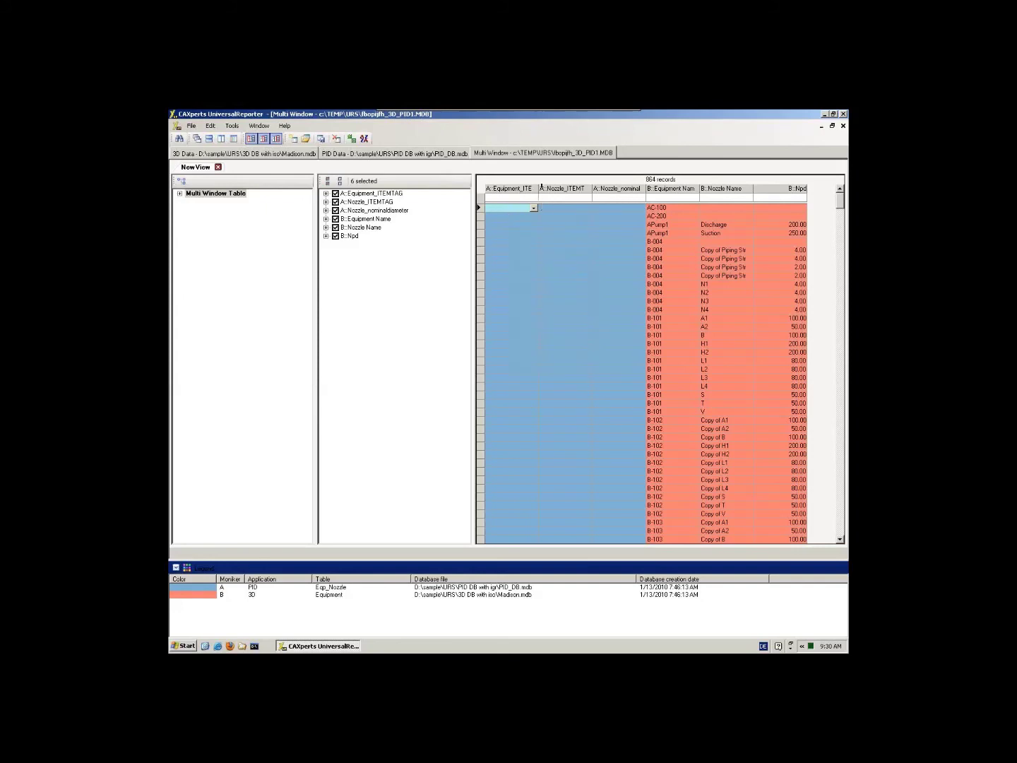
left_click_drag(540, 187, 568, 188)
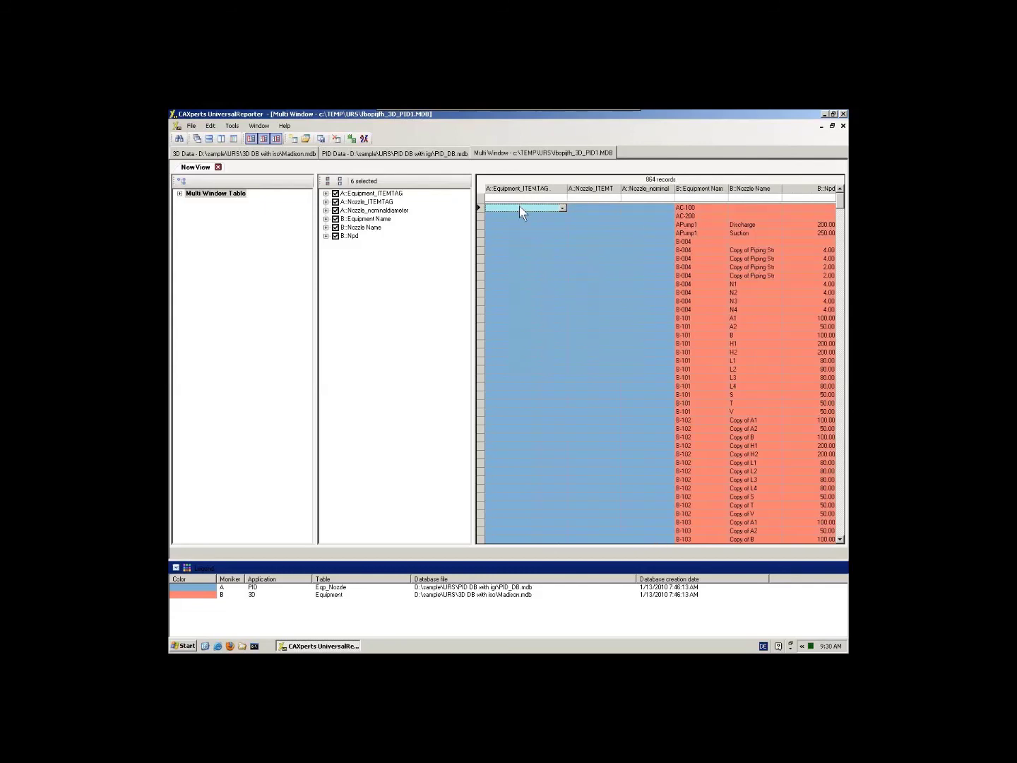
right_click(520, 206)
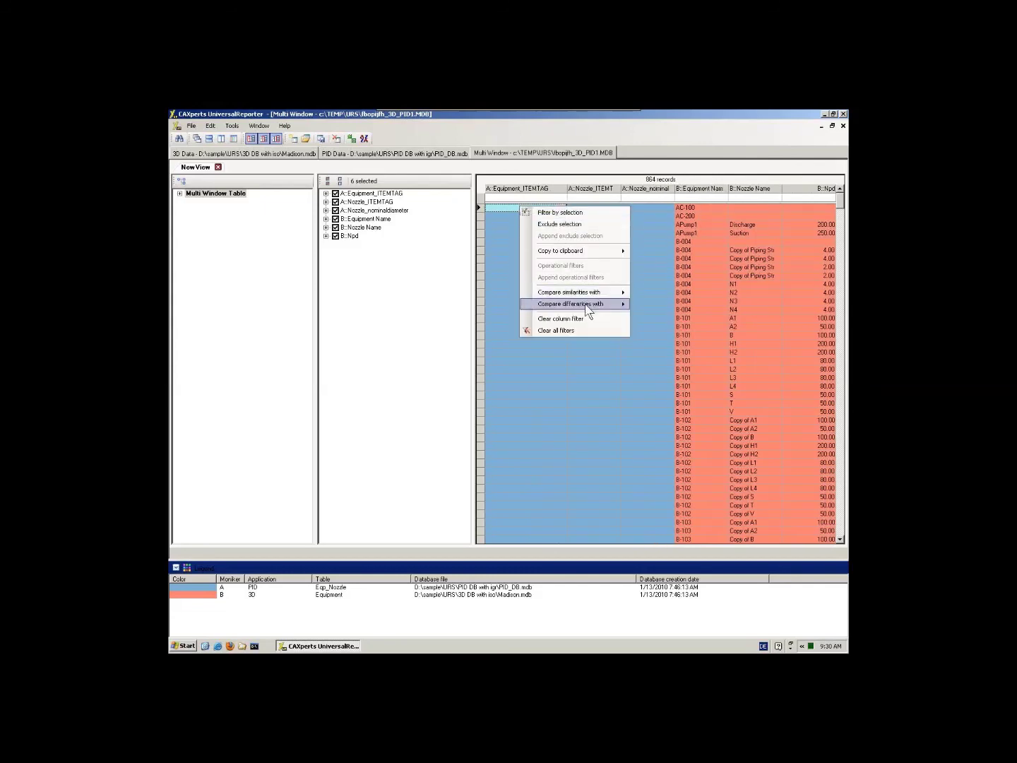
mouse_move(592, 297)
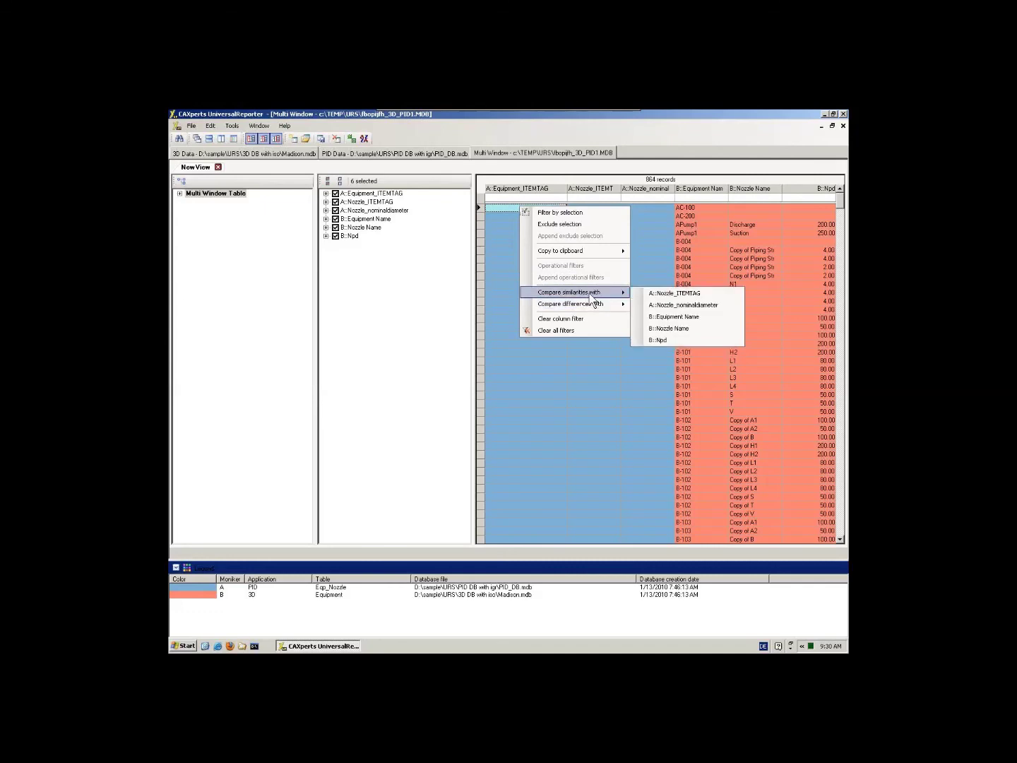
left_click(683, 319)
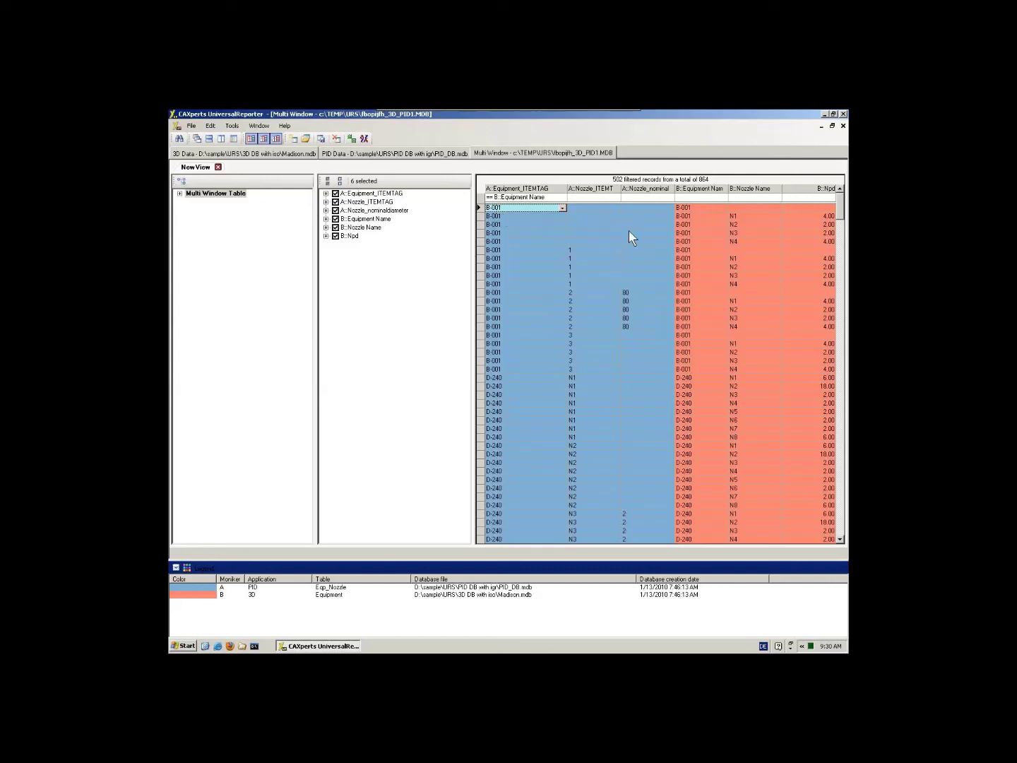
- Filter the A::Nozzle_ITEMTAG column of the combined table for differences with B::Nozzle Name
left_click(592, 208)
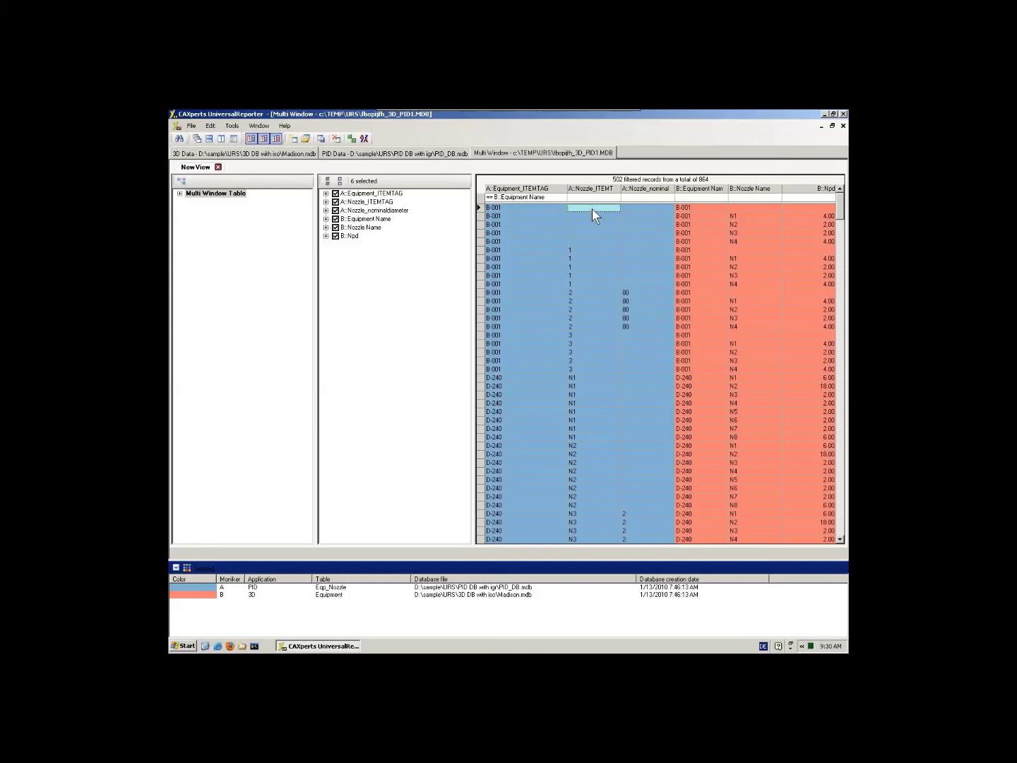
right_click(593, 209)
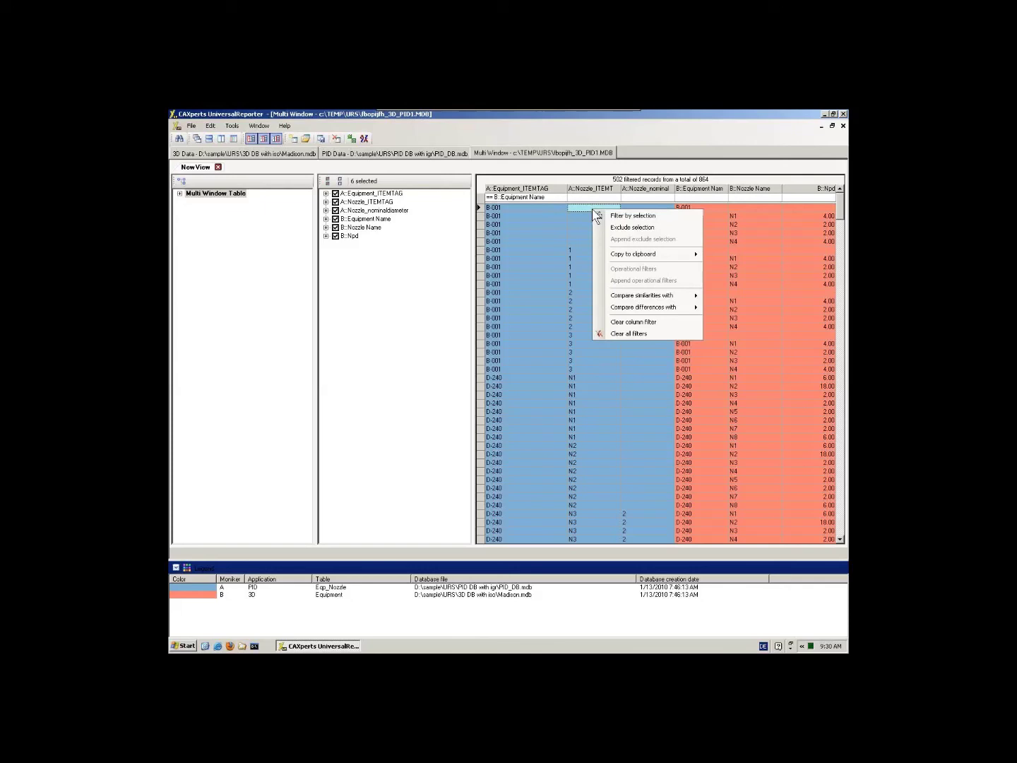
mouse_move(659, 311)
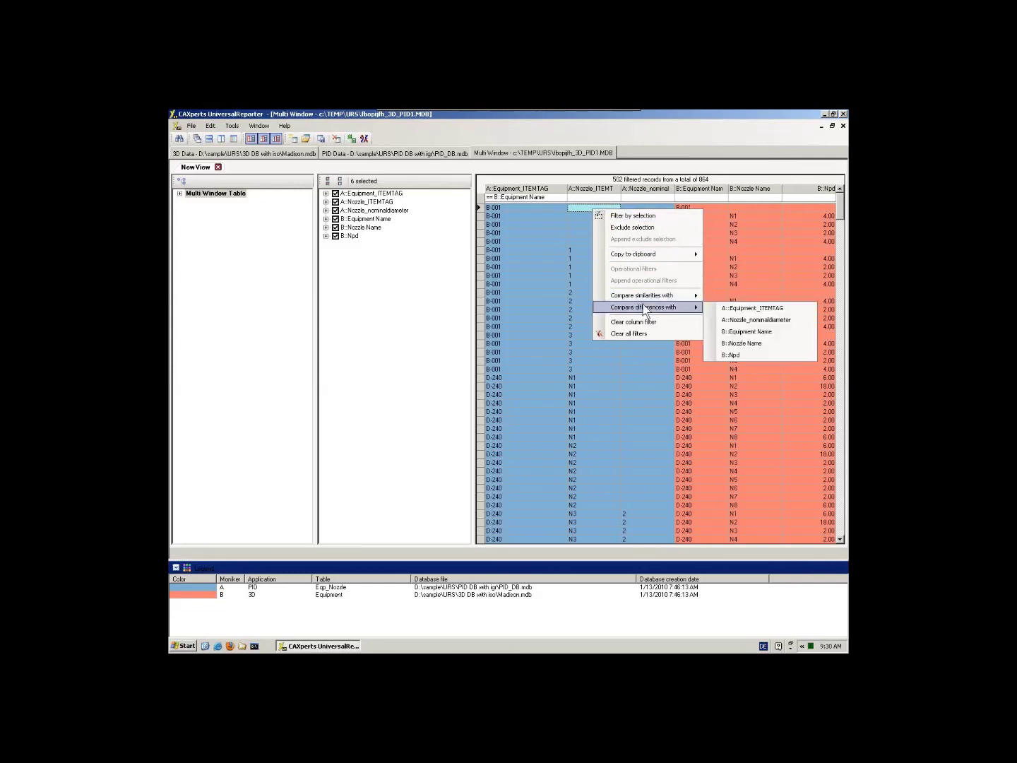
left_click(742, 344)
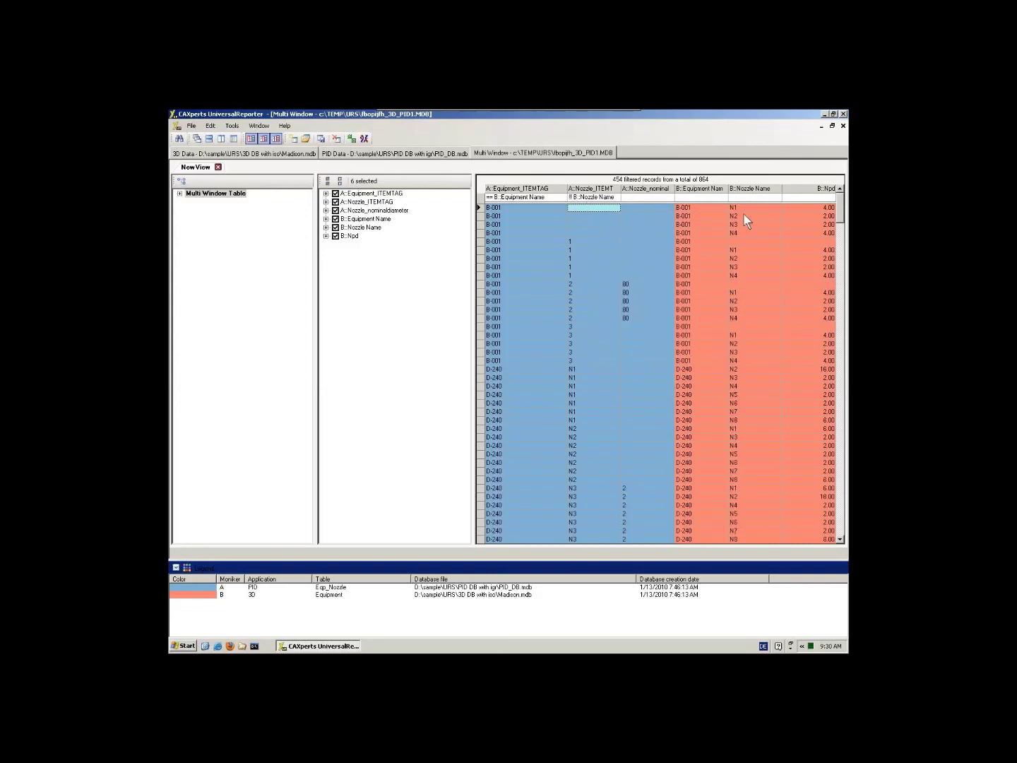
- Filter the A::Nozzle_nominaldiameter column of the combined table for differences with B::Npd
right_click(637, 206)
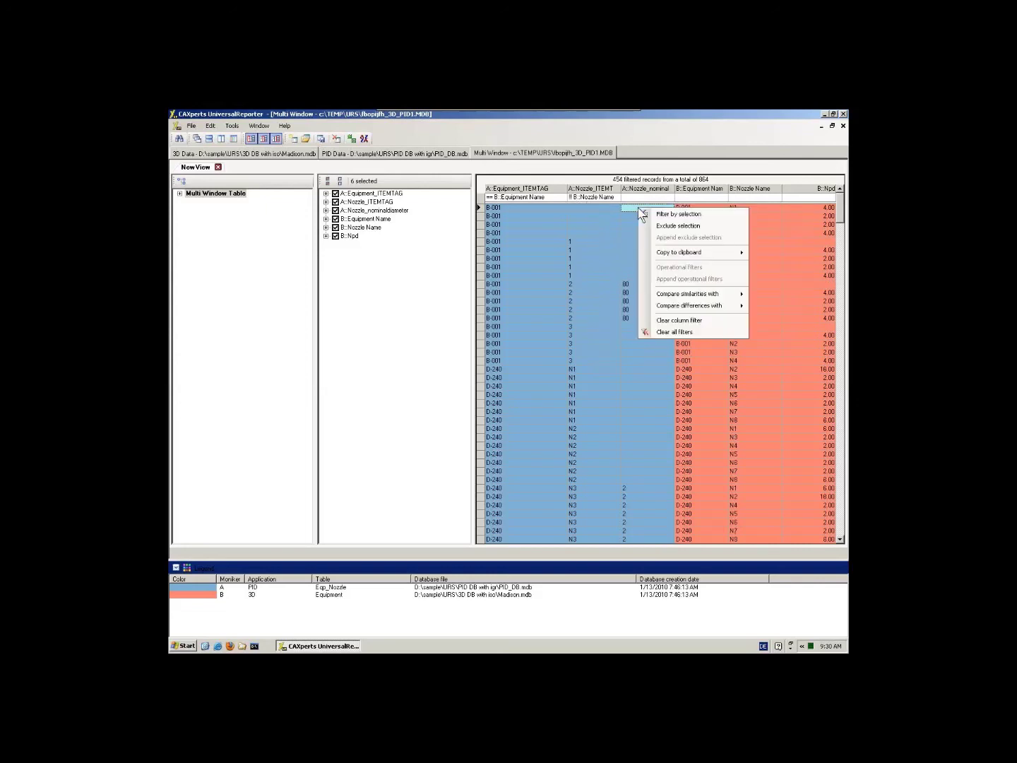
mouse_move(704, 312)
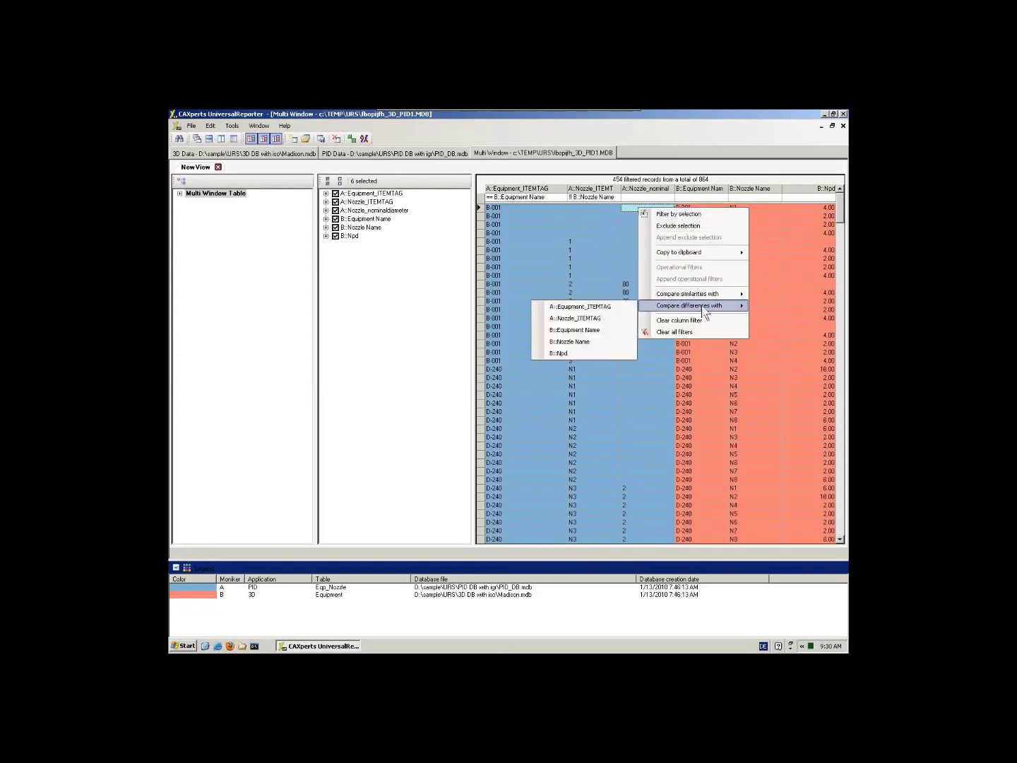
left_click(554, 354)
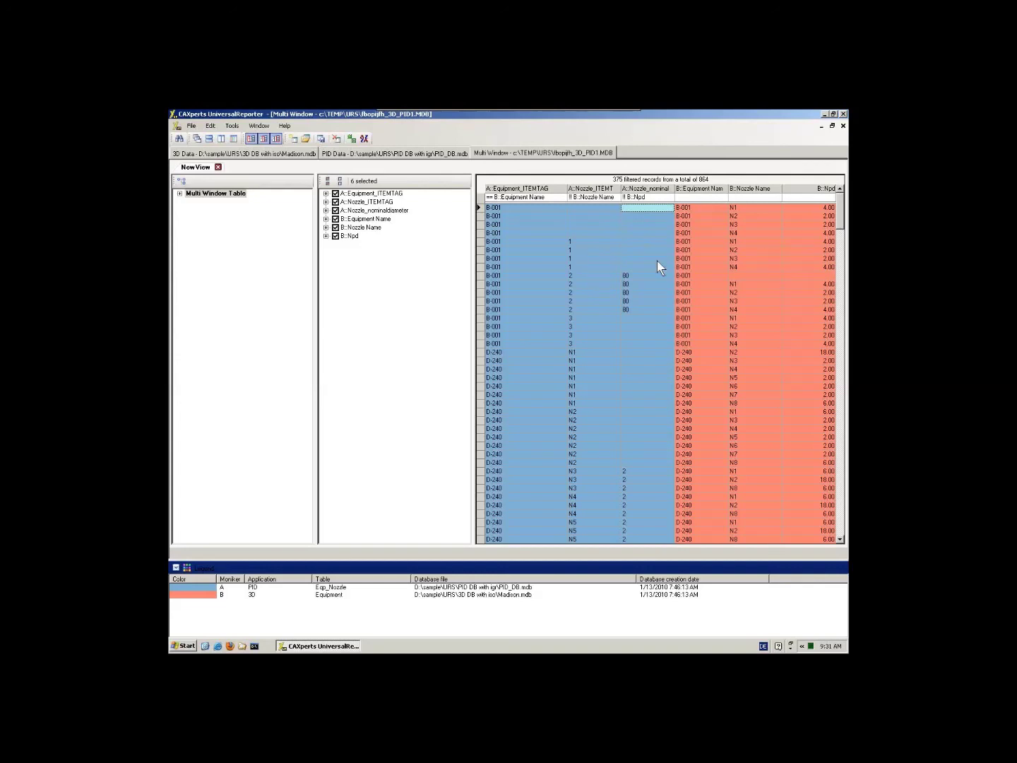
- Filter the A::Equipment_ITEMTAG column of the combined table for differences with B::Equipment Name and look through the filtered rows
right_click(541, 206)
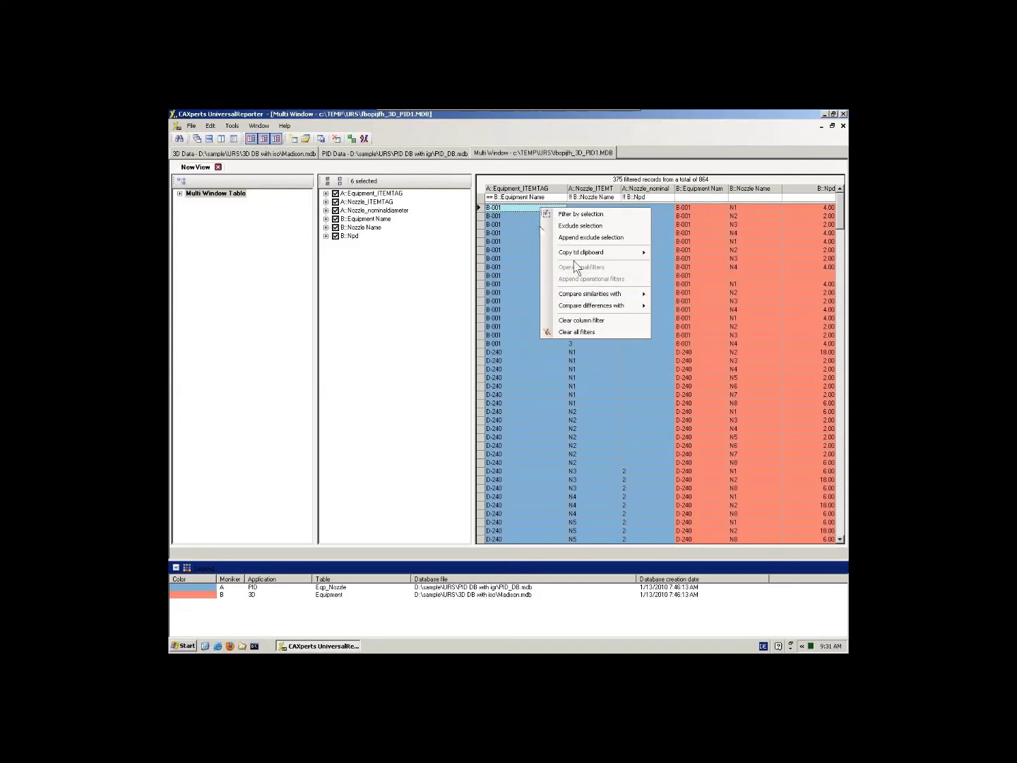
mouse_move(602, 295)
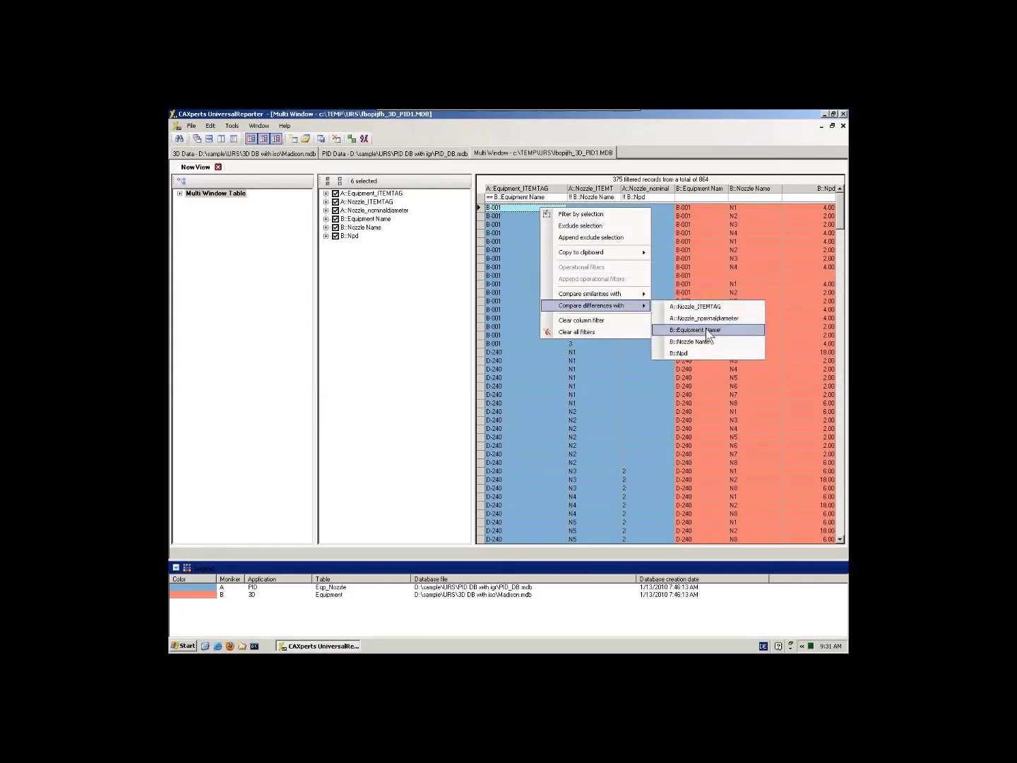
left_click(707, 331)
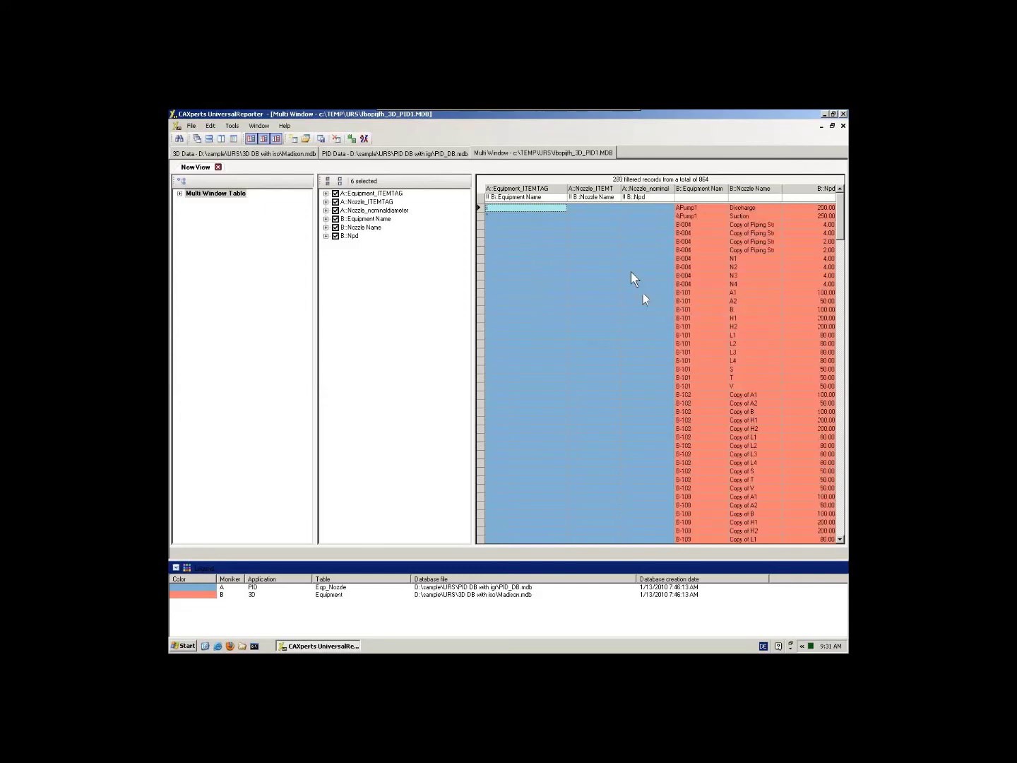
mouse_move(843, 224)
left_mouse_down()
mouse_move(842, 252)
mouse_move(843, 222)
left_mouse_up()
left_click_drag(843, 216, 843, 458)
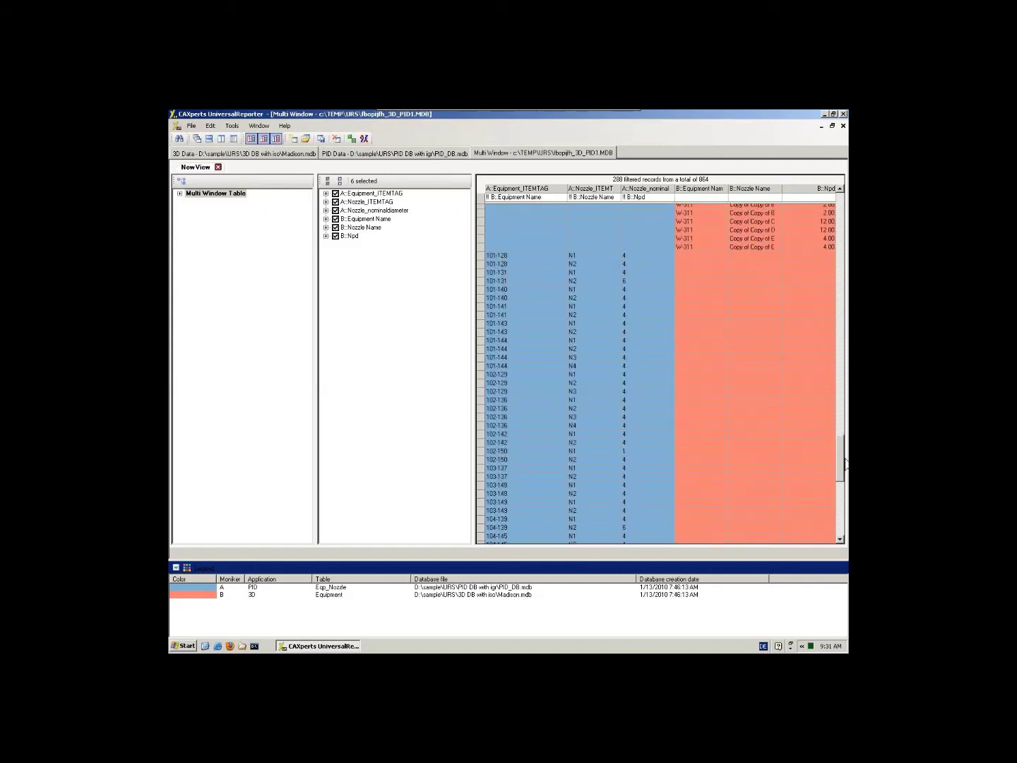
left_click_drag(842, 459, 840, 205)
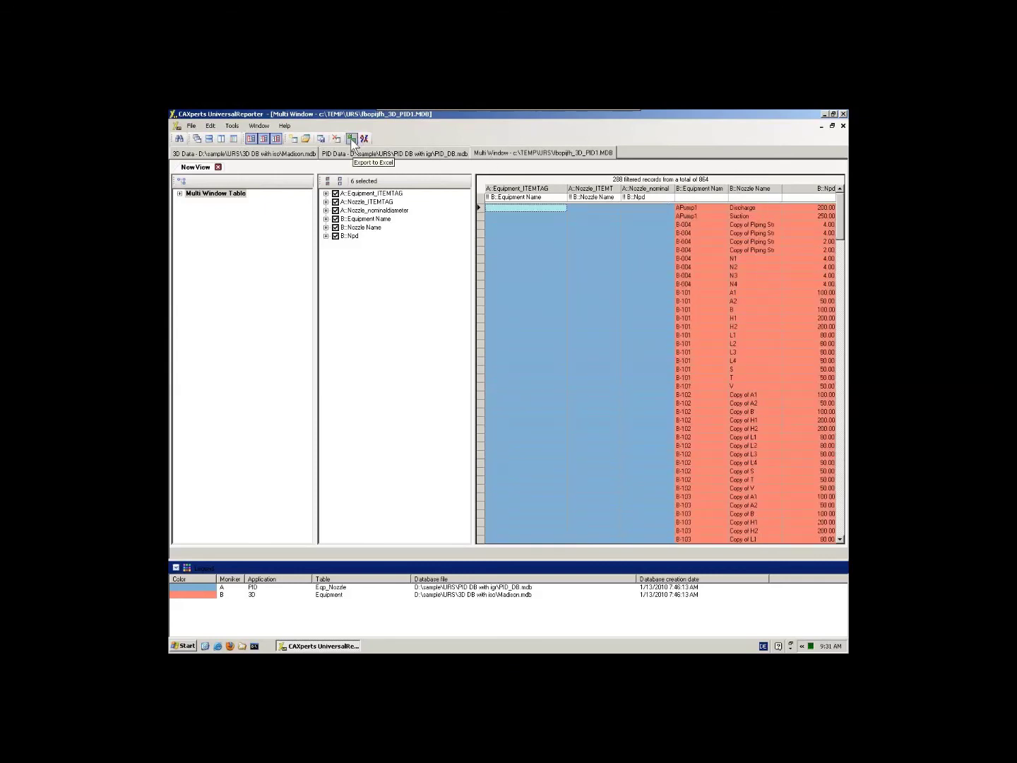
- Start an Excel export of the filtered table using the template PID-3DComparison_notMatching.xlsx from the URS Templates folder
left_click(351, 139)
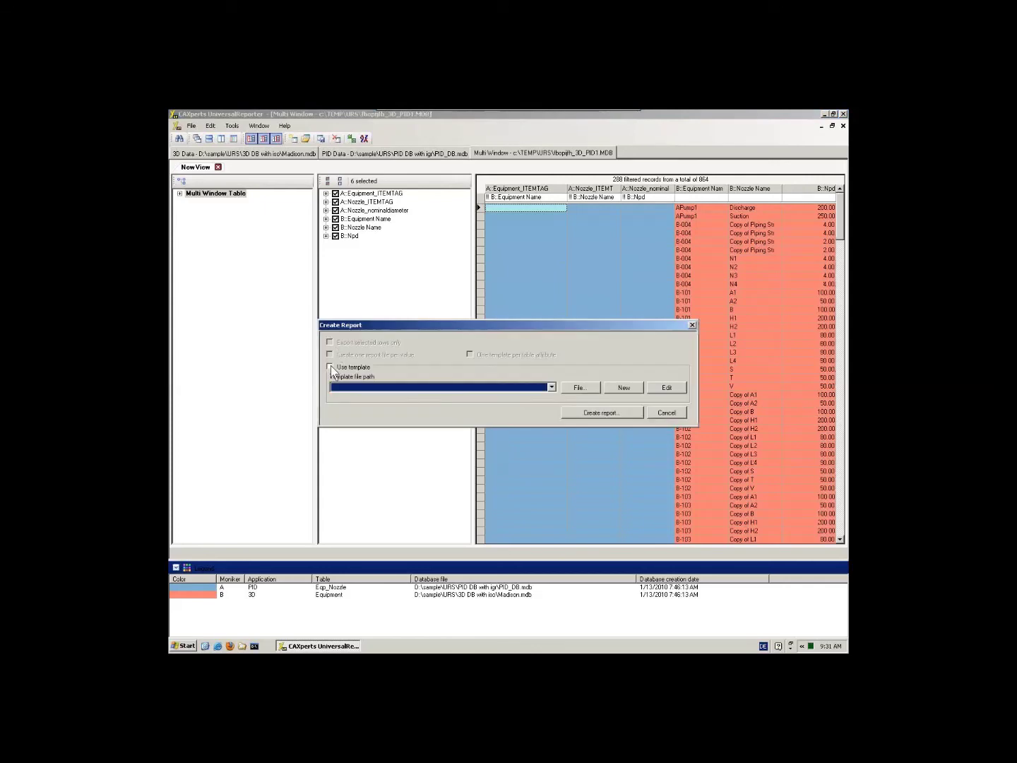
left_click(338, 367)
left_click_drag(386, 326, 309, 212)
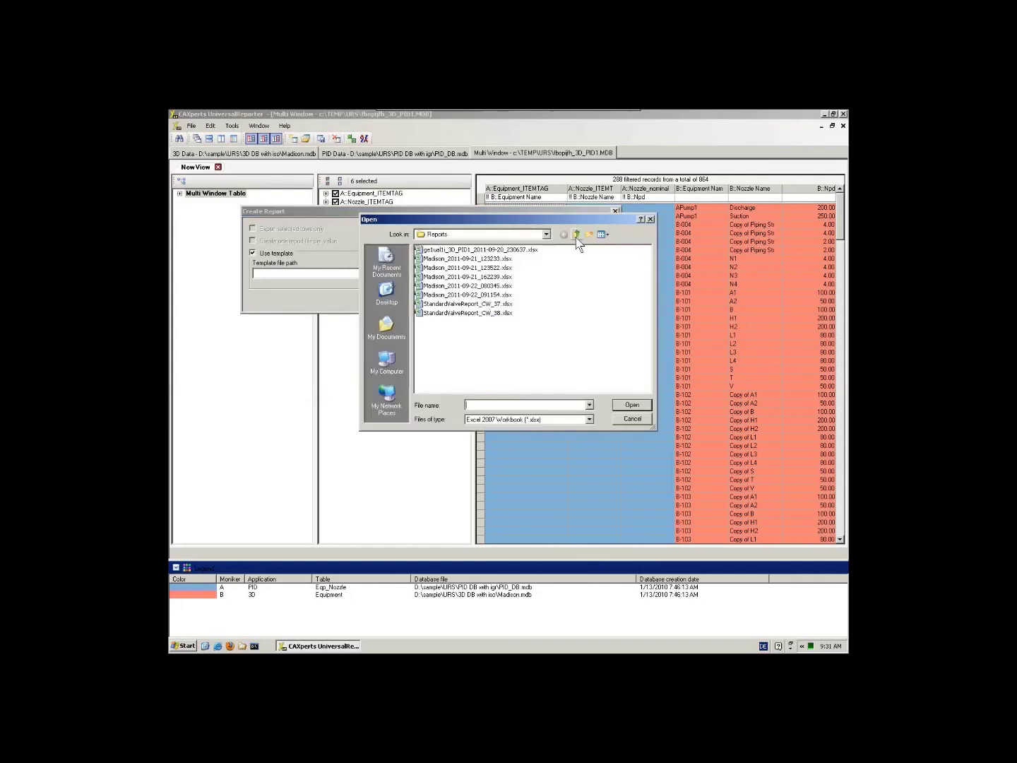
left_click(576, 234)
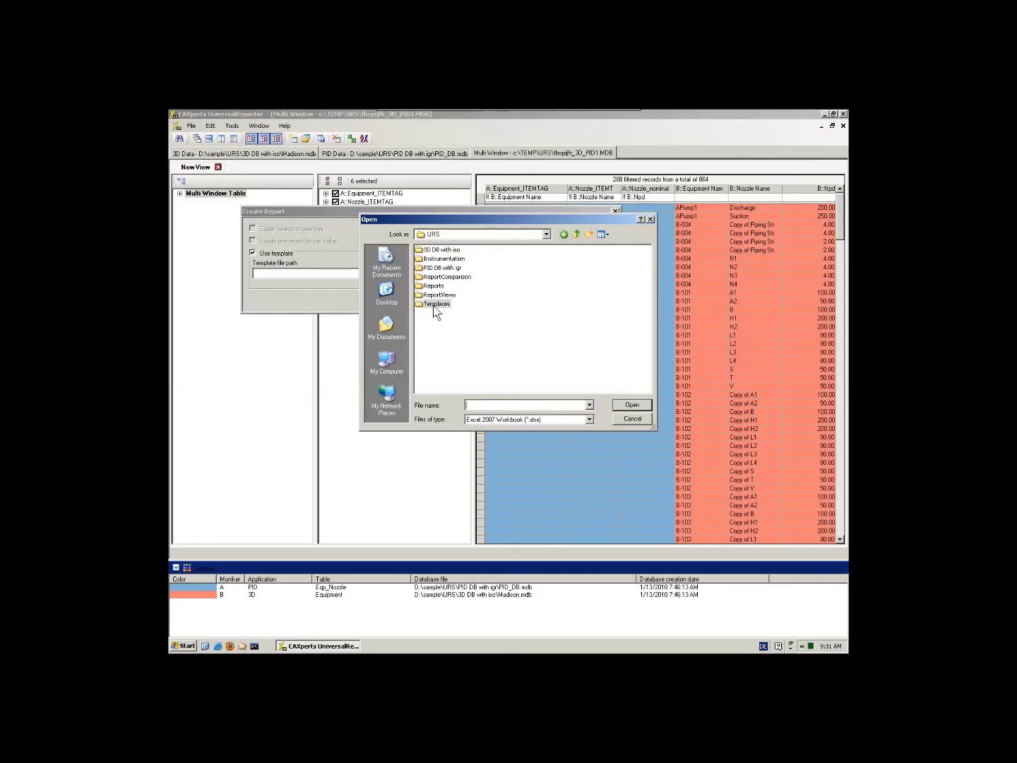
double_click(435, 304)
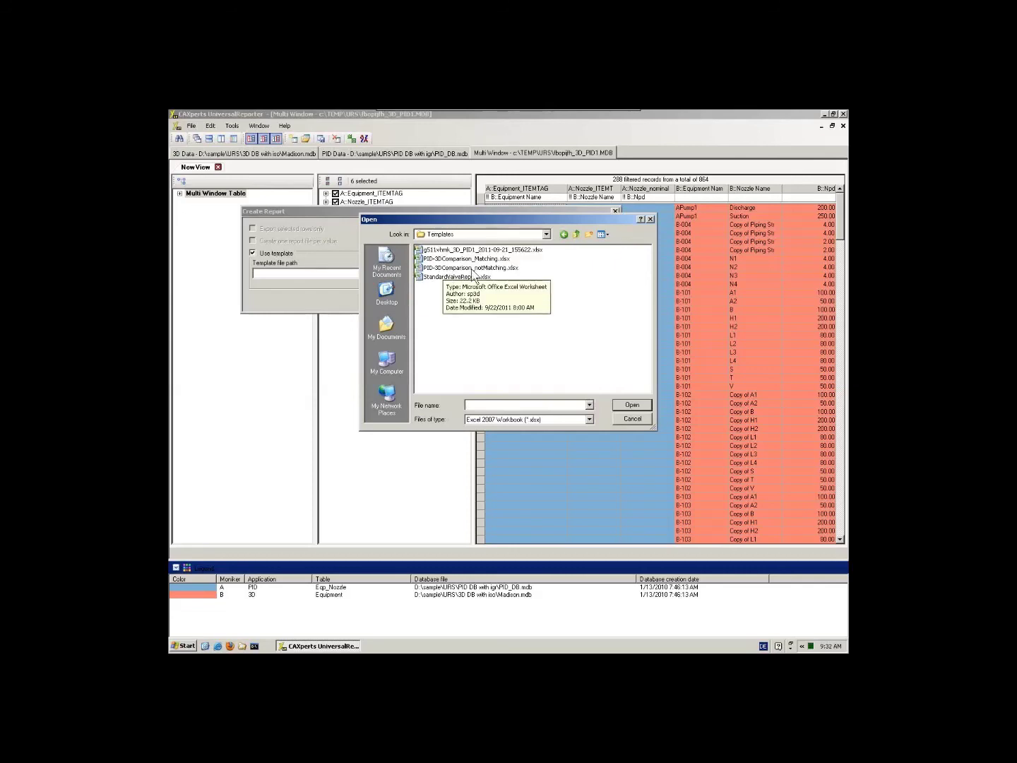
left_click(472, 268)
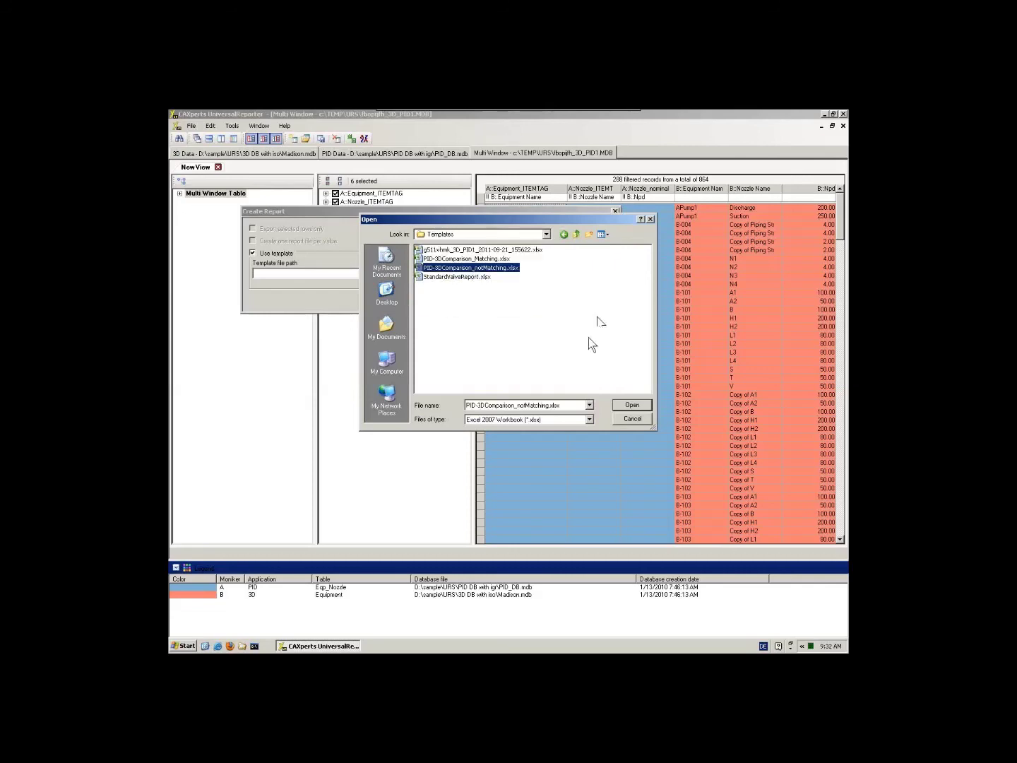
left_click(633, 405)
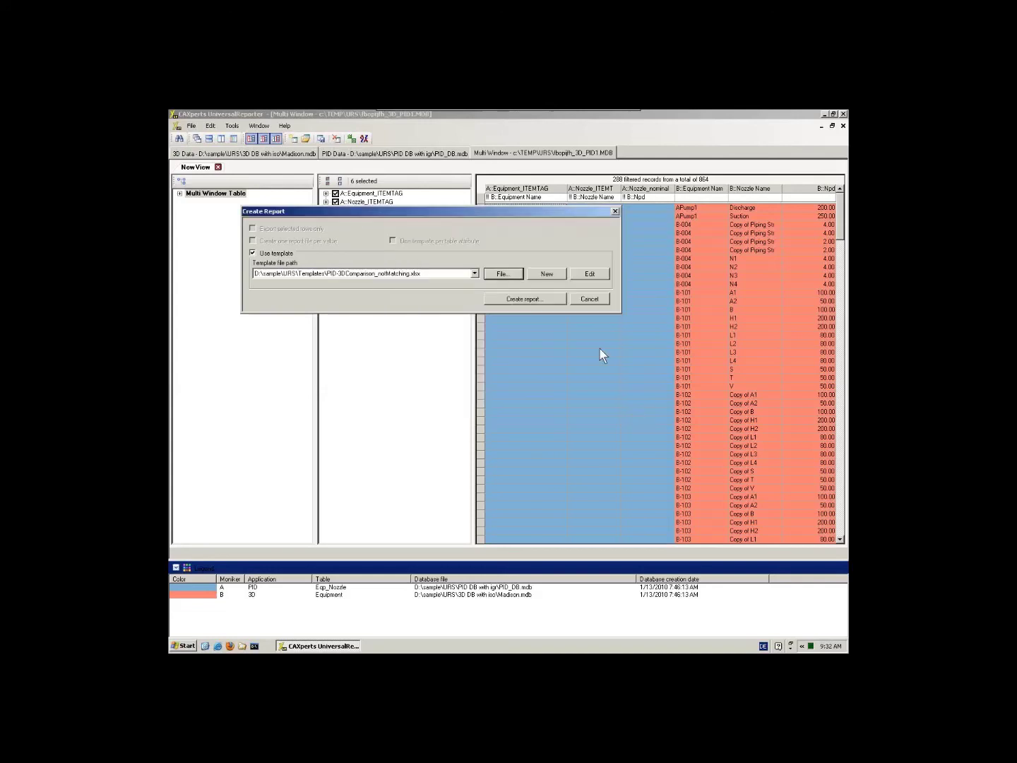
- Create the comparison report, save it under the suggested name and open it in Excel
left_click(526, 300)
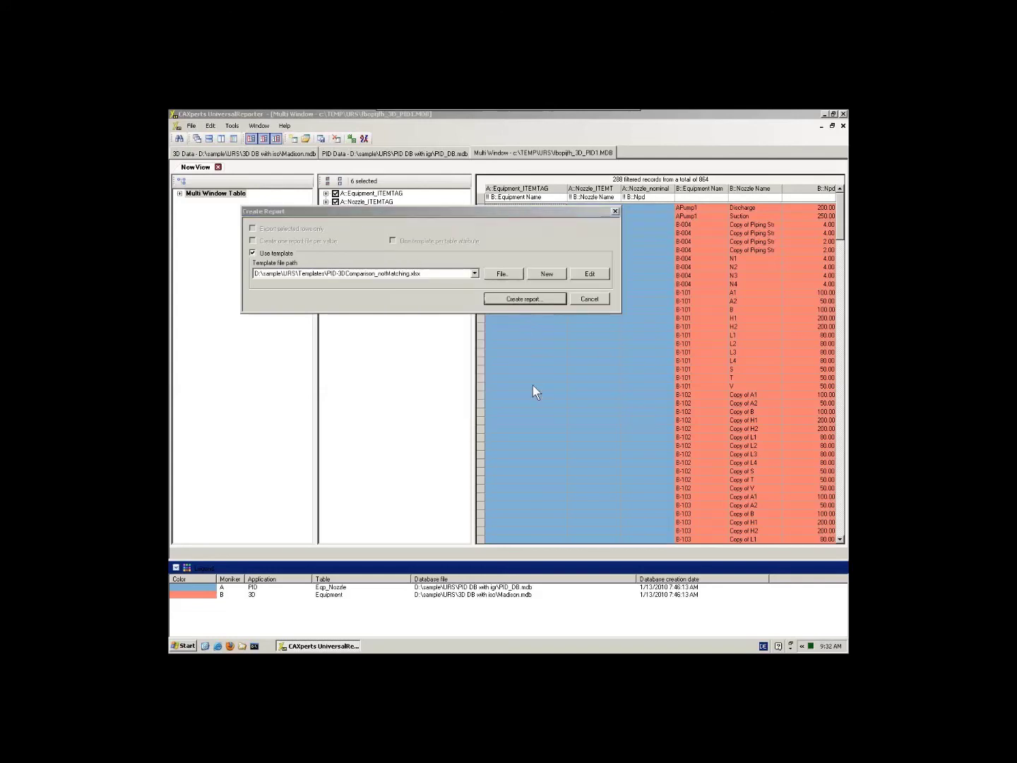
left_click(633, 405)
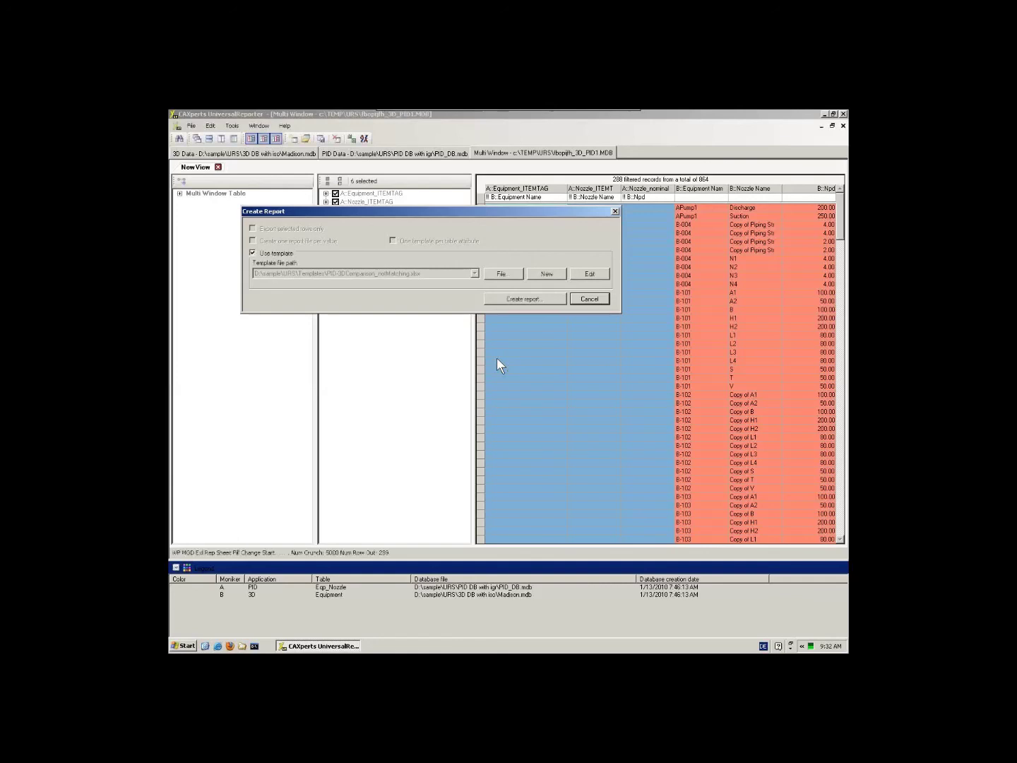
left_click(486, 402)
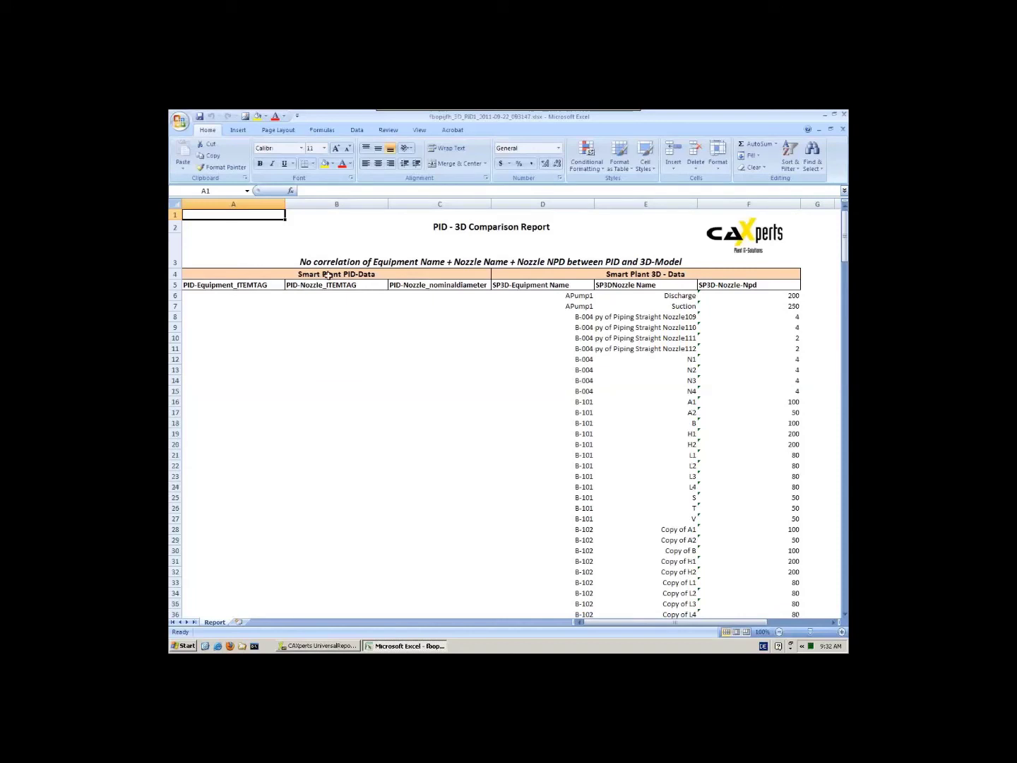
- Examine the PID - 3D Comparison Report, checking the column headings, the rows with only 3D data and the rows with only PID data
left_click_drag(327, 276, 342, 285)
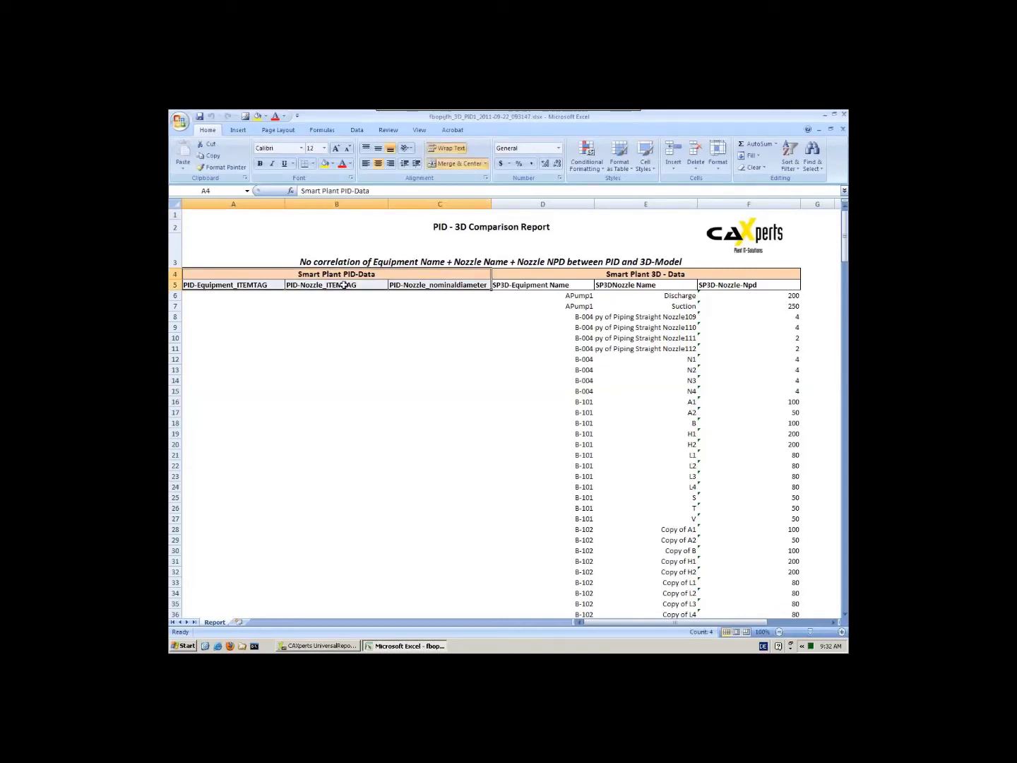
left_click(649, 274)
left_click_drag(573, 298, 781, 297)
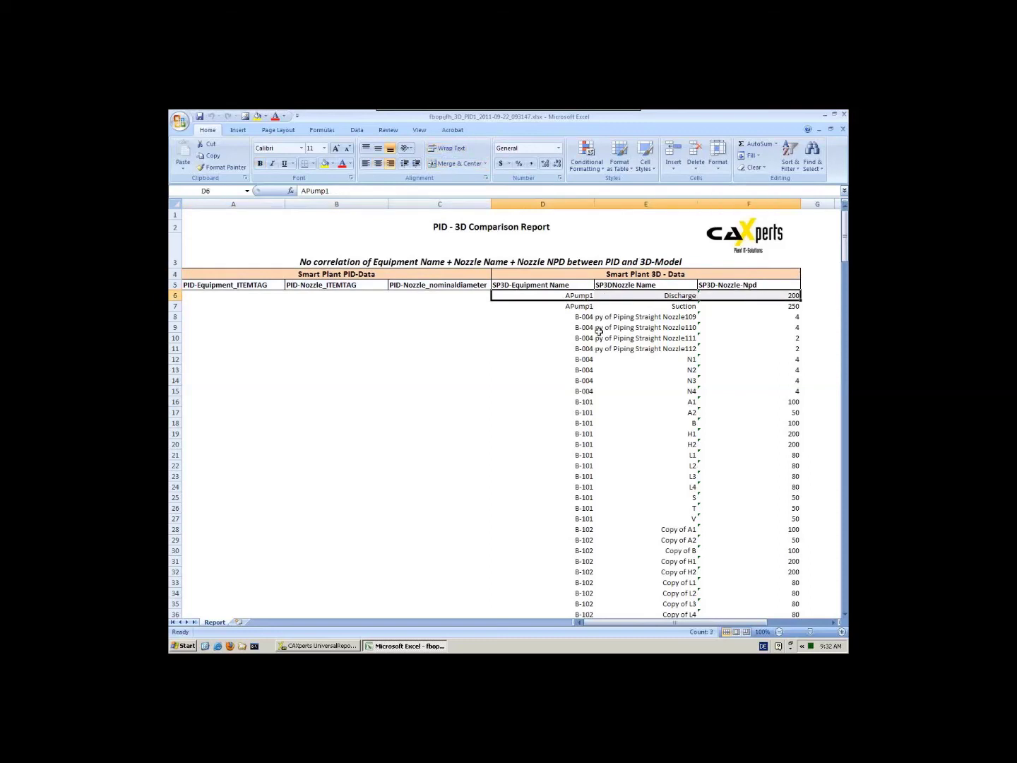
scroll(599, 331, "down", 2)
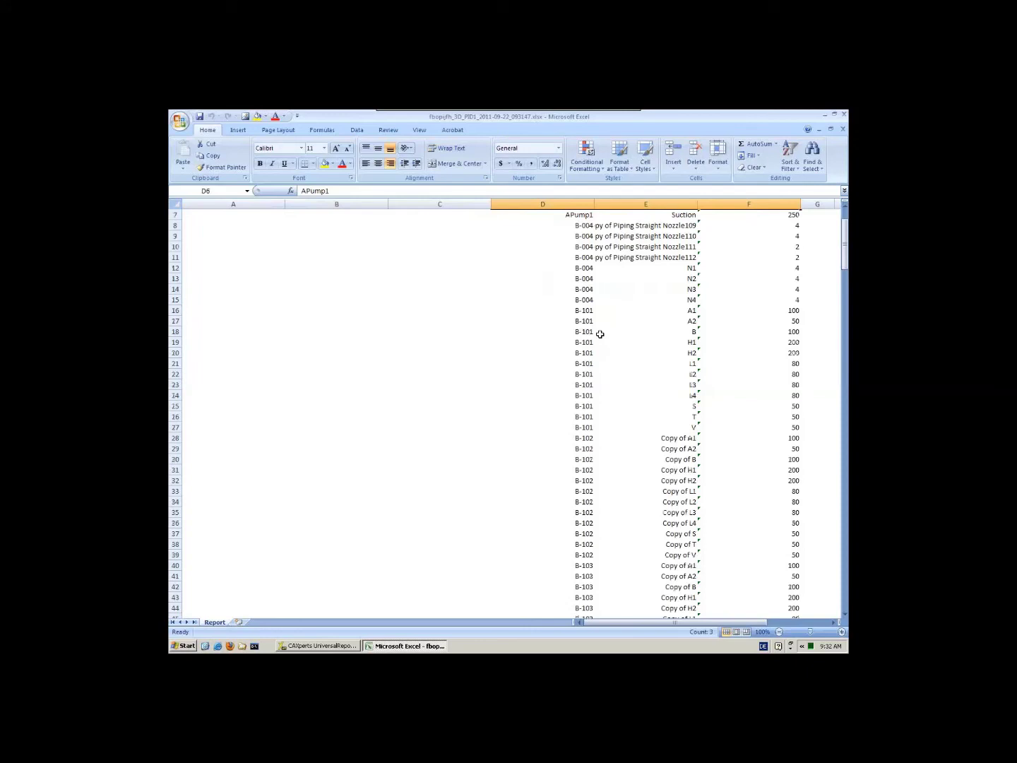
scroll(600, 334, "down", 10)
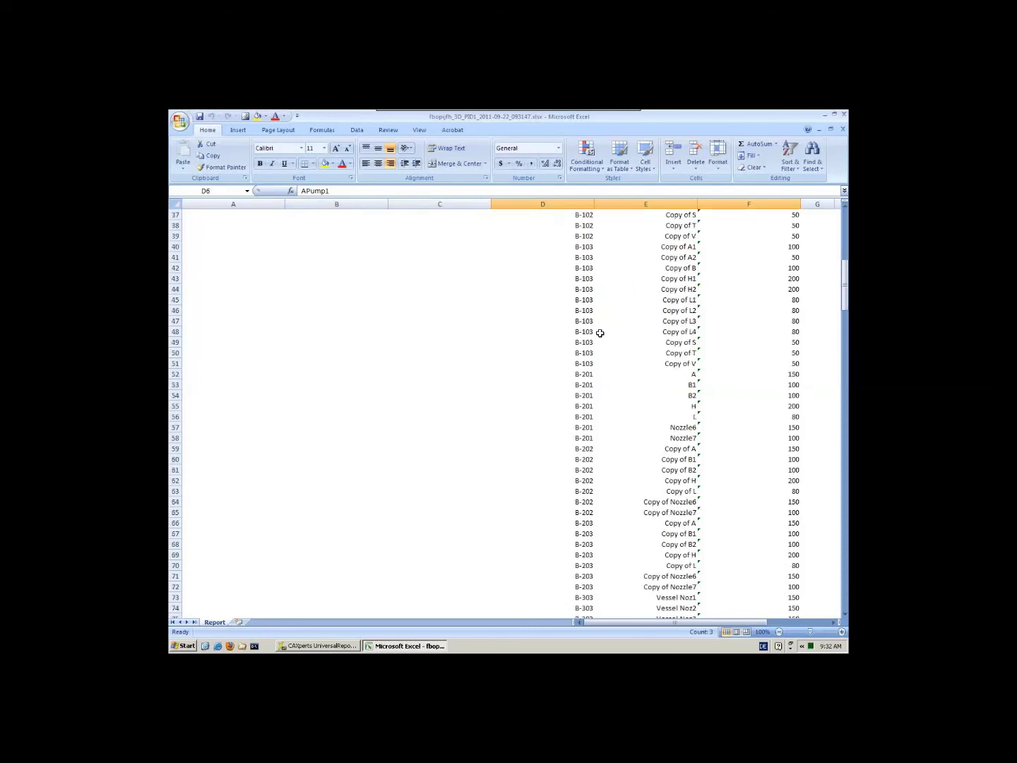
scroll(601, 333, "down", 20)
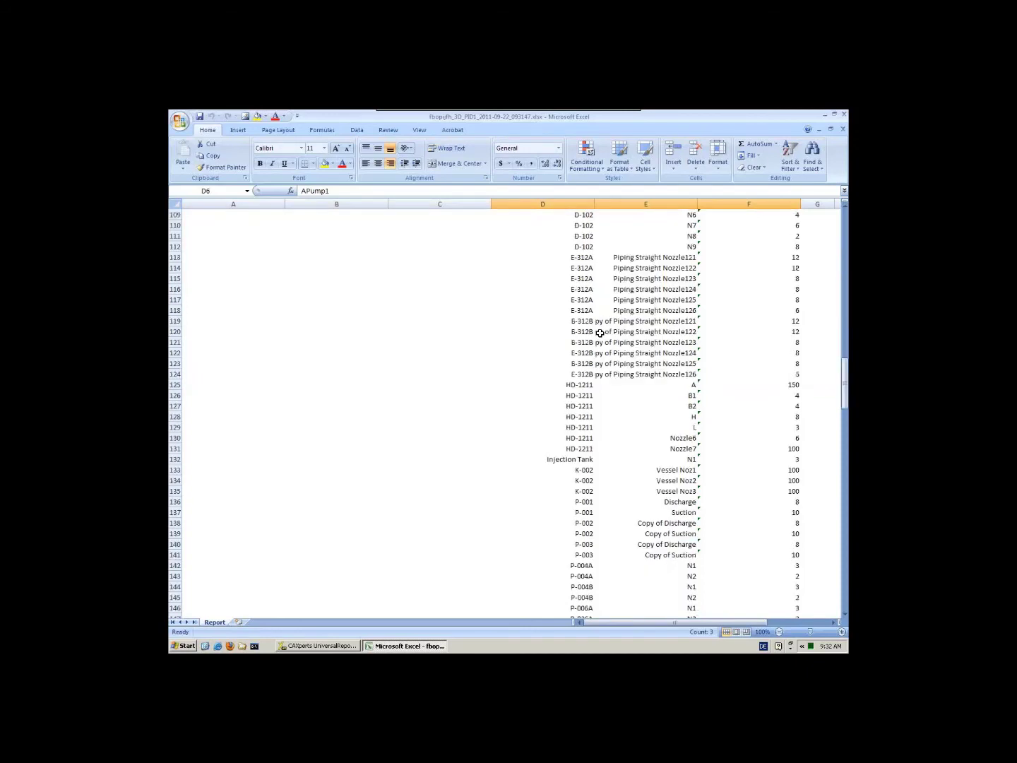
scroll(601, 334, "down", 20)
left_click_drag(233, 322, 436, 318)
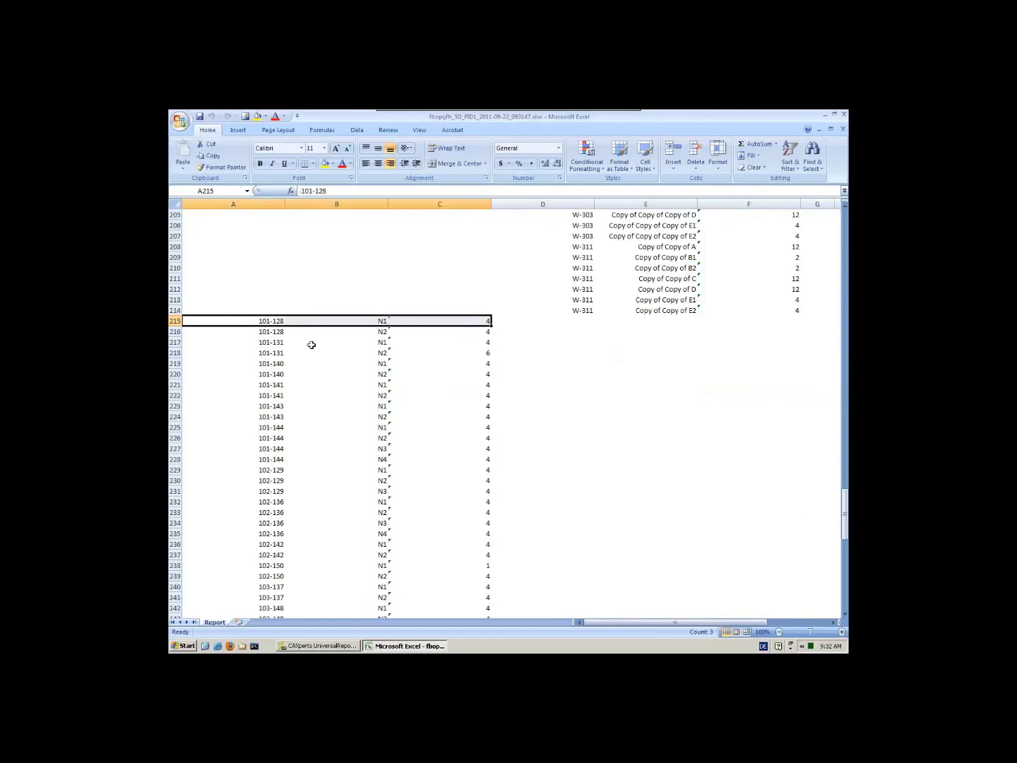
left_click_drag(269, 332, 475, 335)
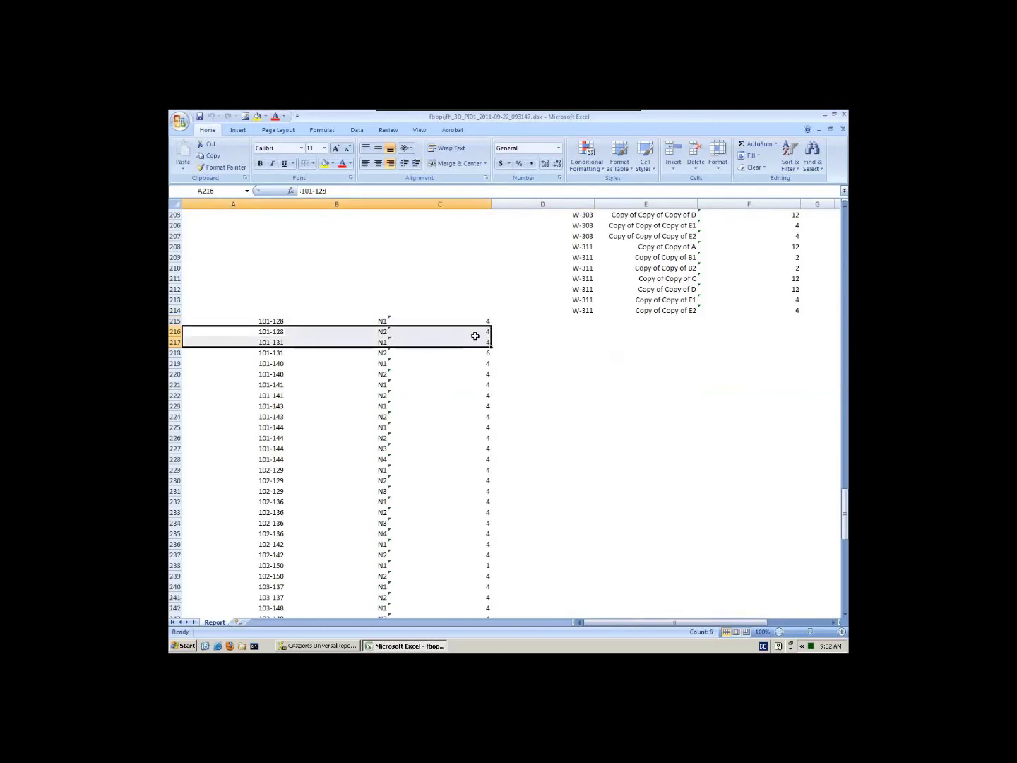
scroll(476, 336, "up", 2)
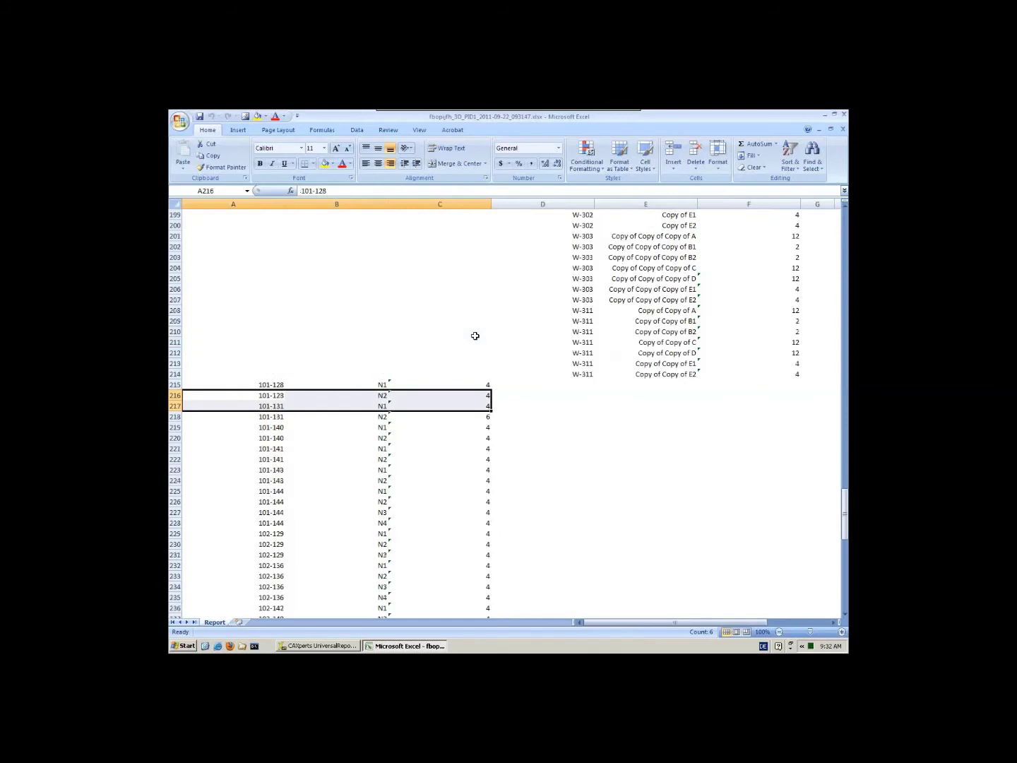
scroll(476, 336, "up", 6)
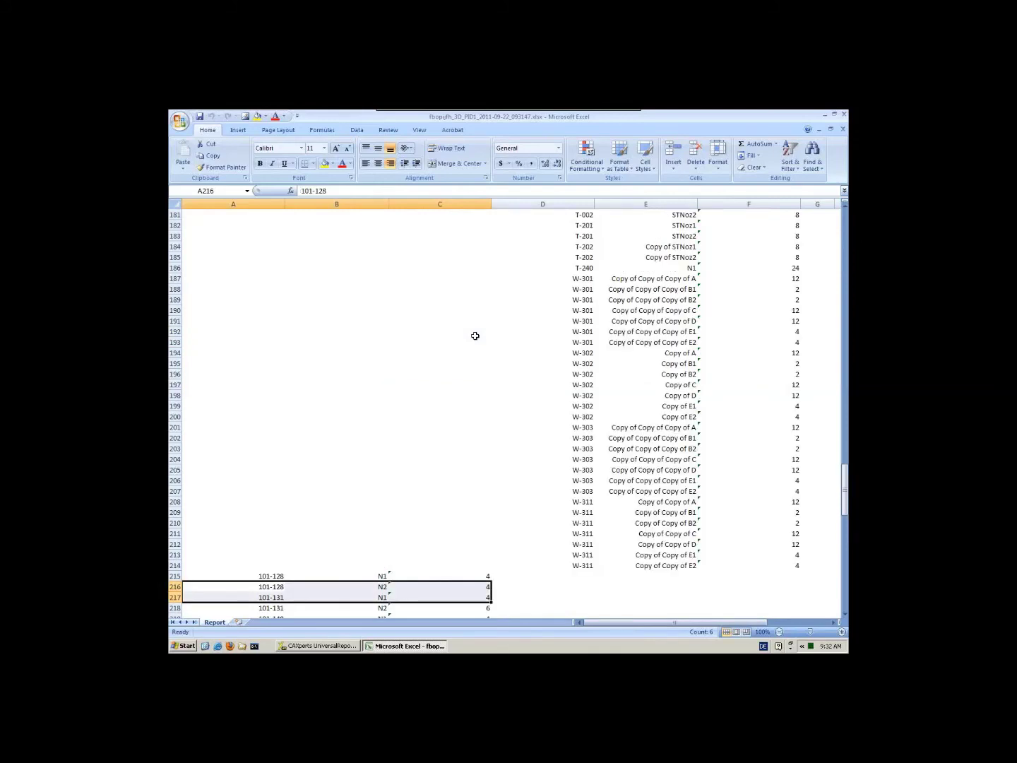
scroll(476, 336, "up", 20)
scroll(475, 336, "up", 8)
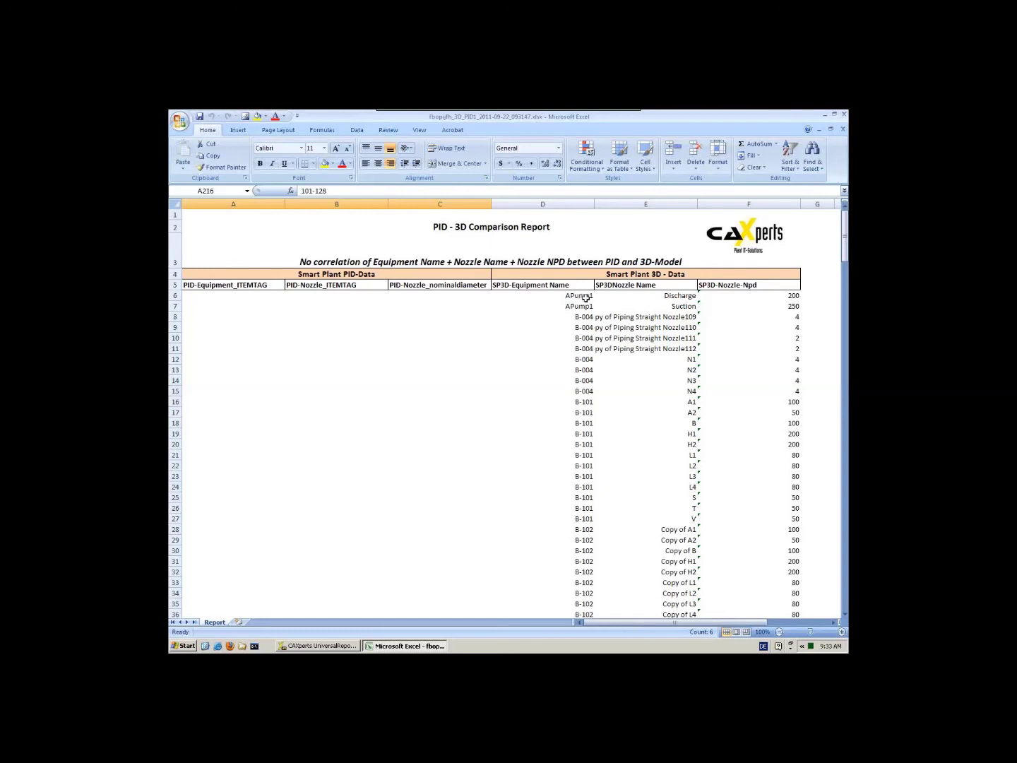
- Close the Excel comparison report and minimize the Demo SP3D virtual machine window
left_click(844, 116)
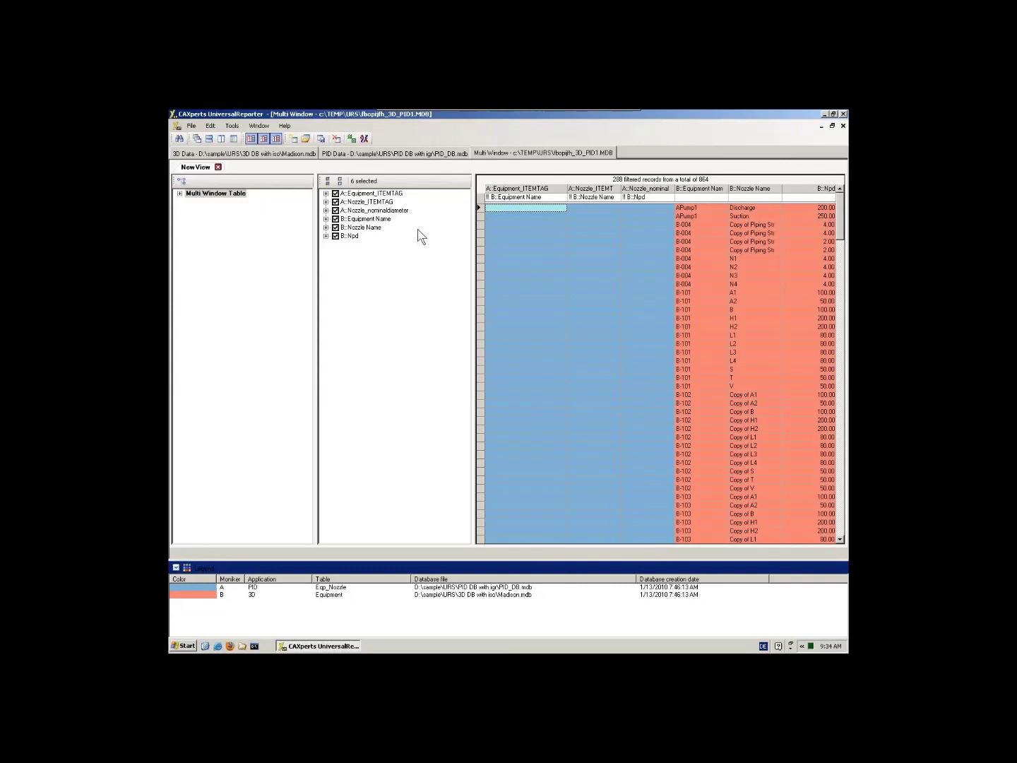
mouse_move(606, 120)
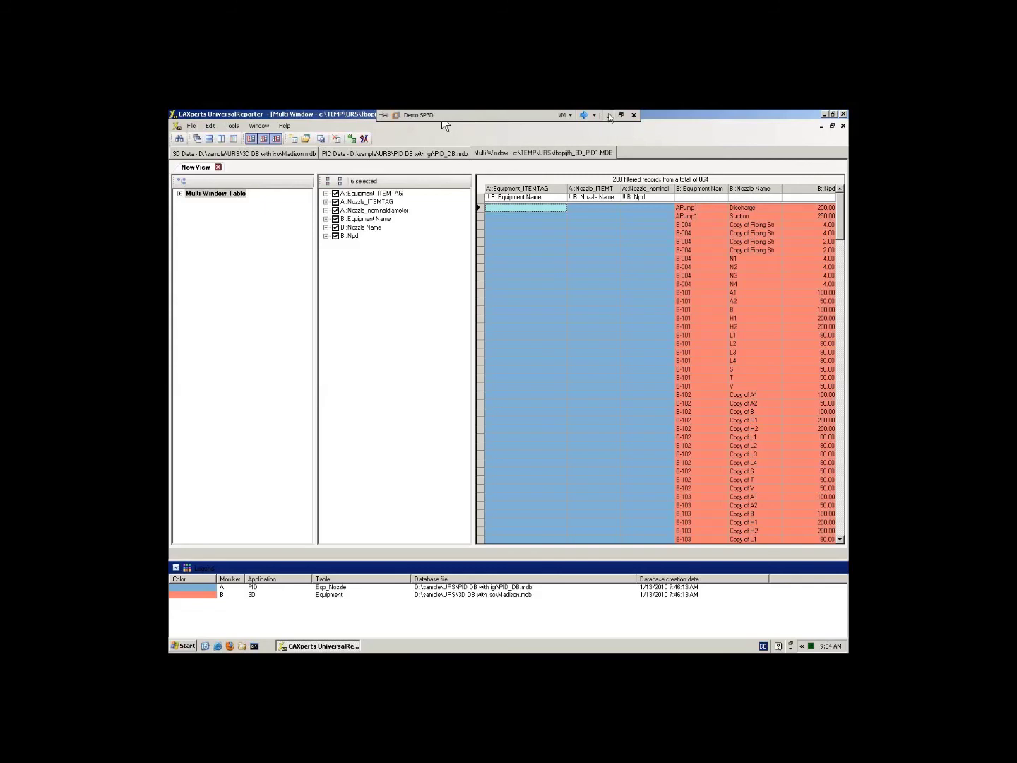
left_click(611, 117)
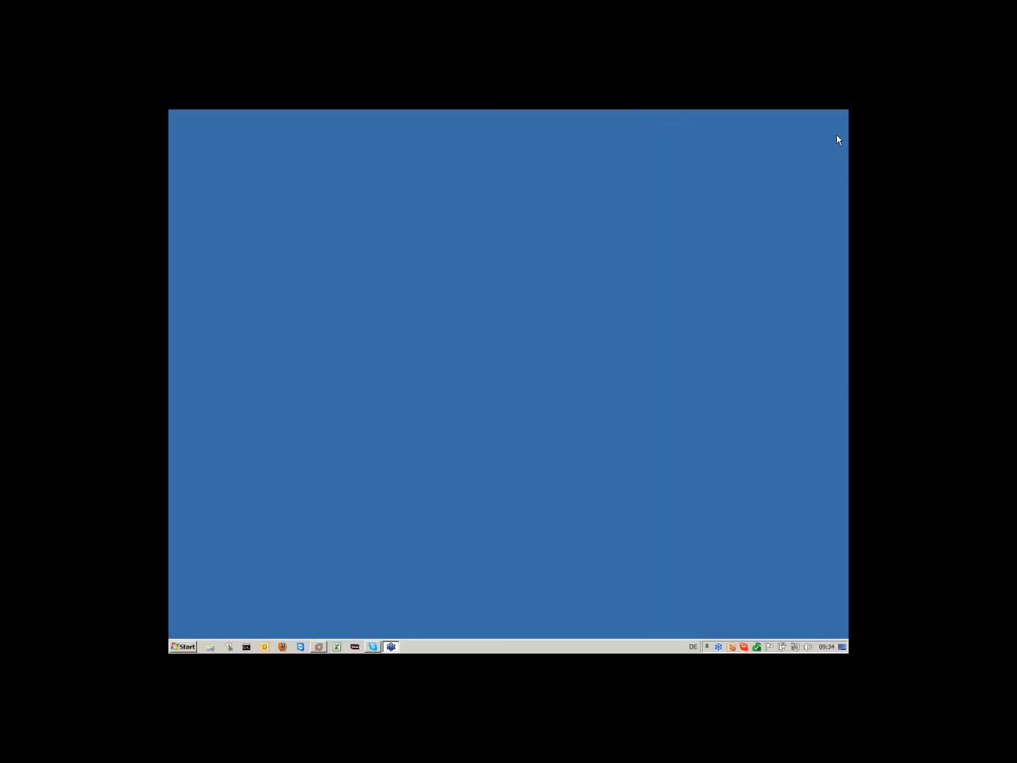